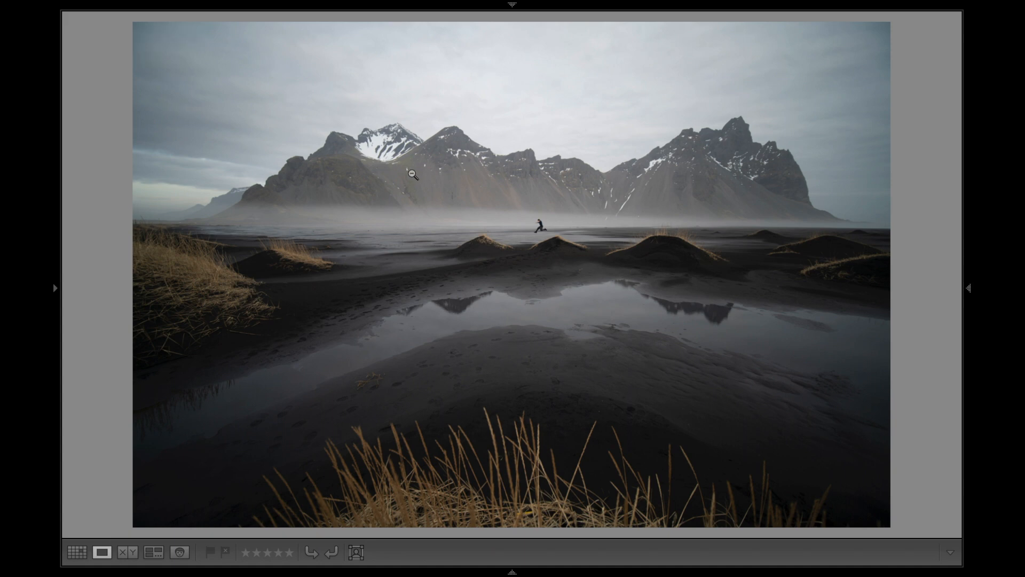
# Open the mountain photo in the Develop module and bring up its Basic tone adjustments
pyautogui.press('d')
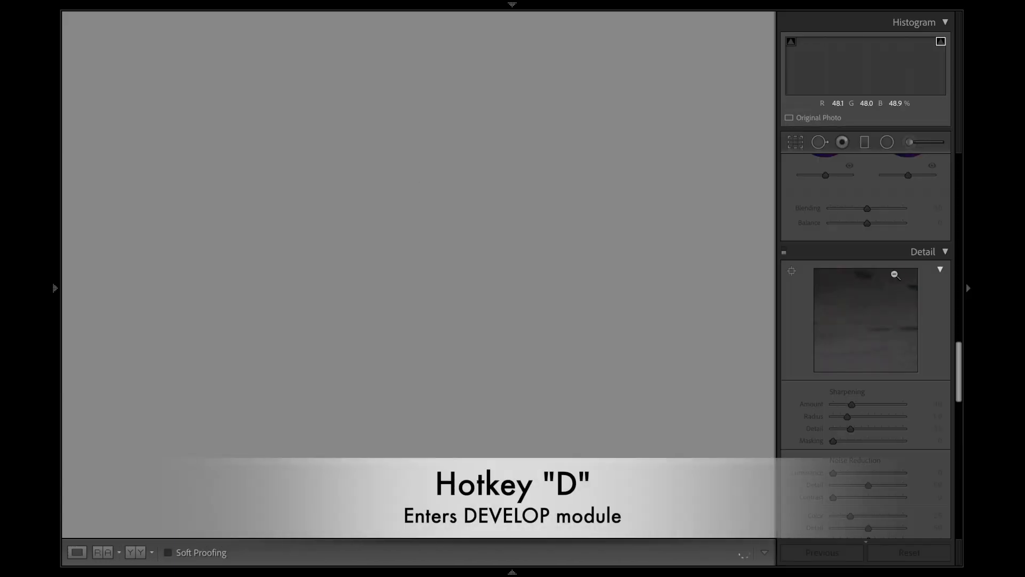
pyautogui.scroll(8, 848, 269)
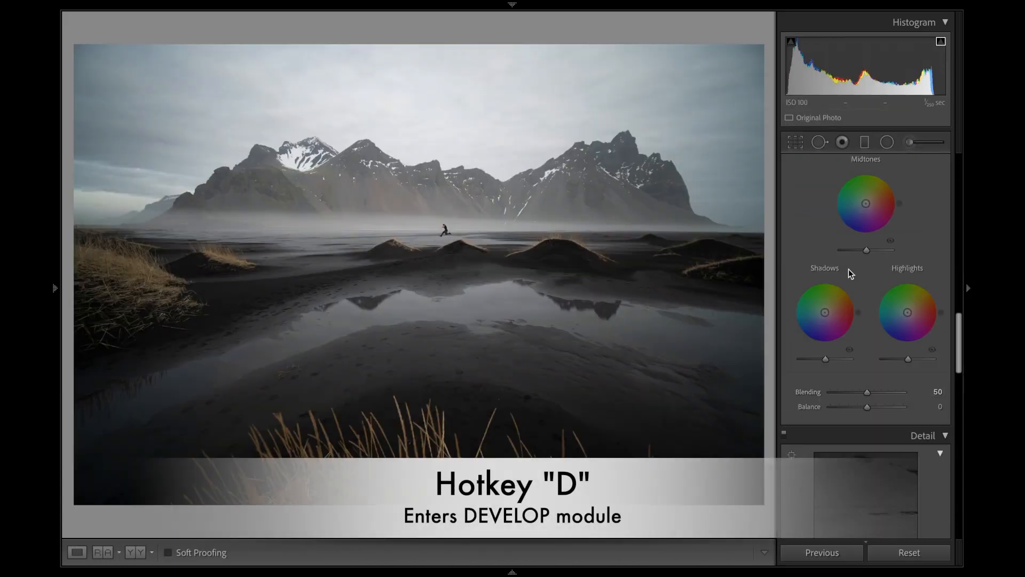
pyautogui.scroll(10, 847, 269)
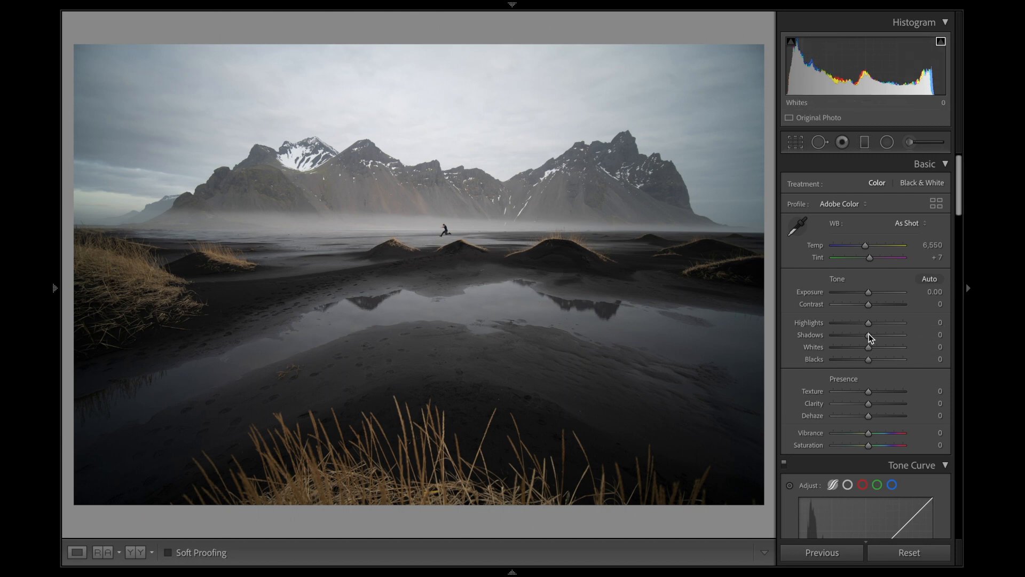
pyautogui.moveTo(869, 334)
pyautogui.mouseDown()
pyautogui.moveTo(898, 337)
pyautogui.moveTo(868, 344)
pyautogui.mouseUp()
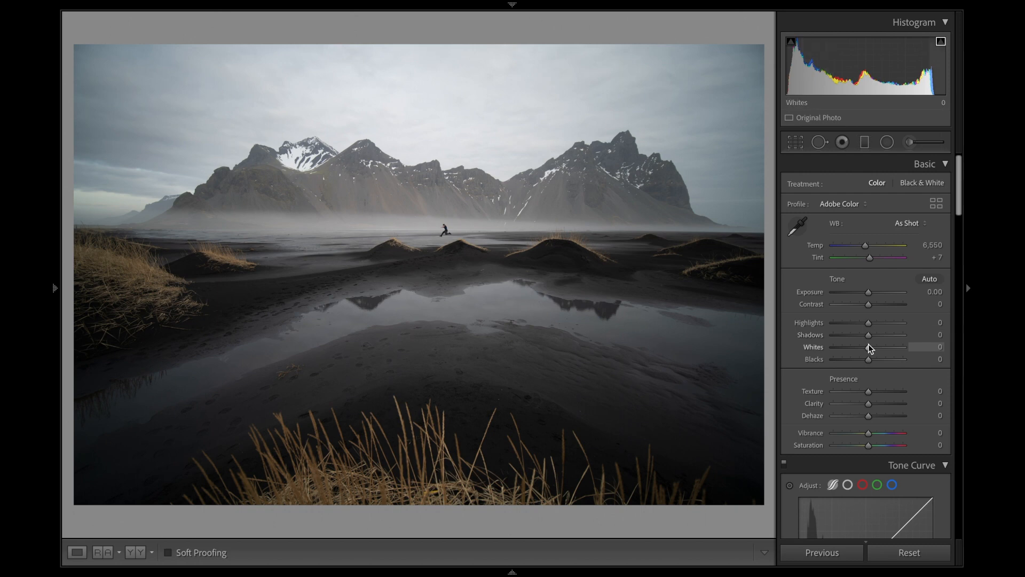
# Add a graduated filter over the sky and mountains, fading out across the horizon, with Highlights at -66
pyautogui.click(864, 141)
pyautogui.moveTo(622, 198); pyautogui.dragTo(622, 275)
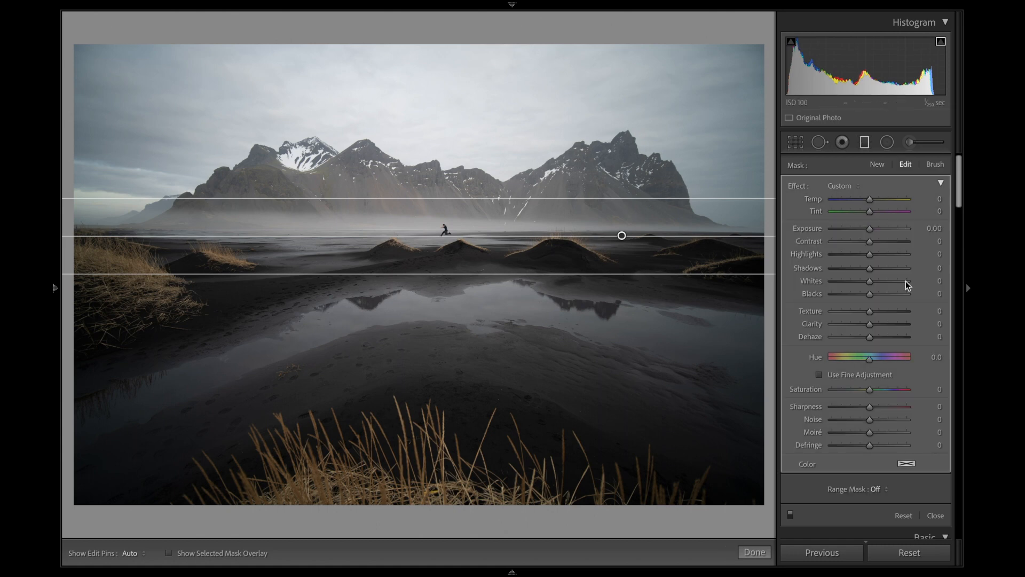
pyautogui.moveTo(871, 252); pyautogui.dragTo(847, 265)
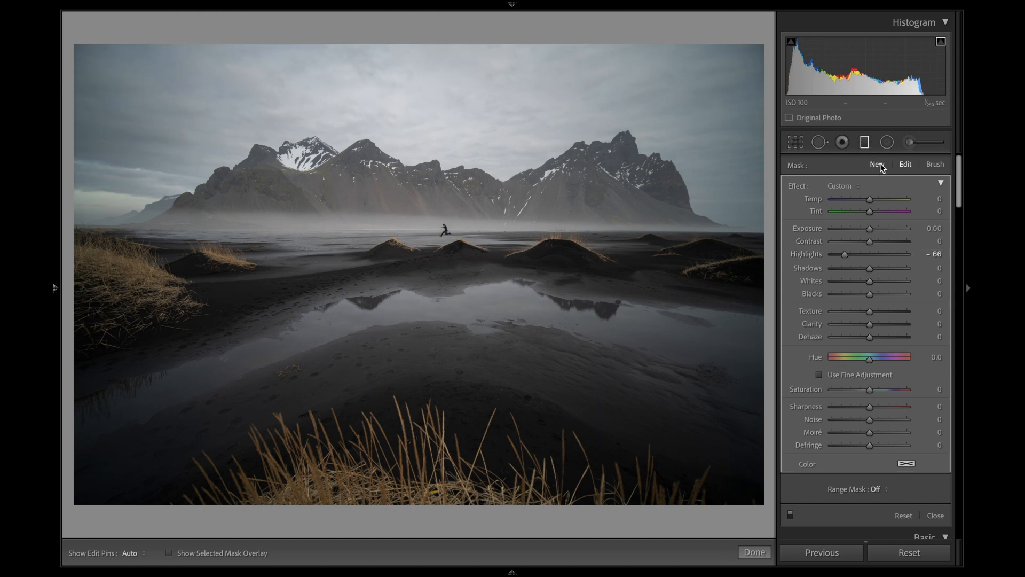
# Add a second graduated filter, check its coverage with the mask overlay, and move it up so it fades from the sky's upper edge
pyautogui.click(877, 165)
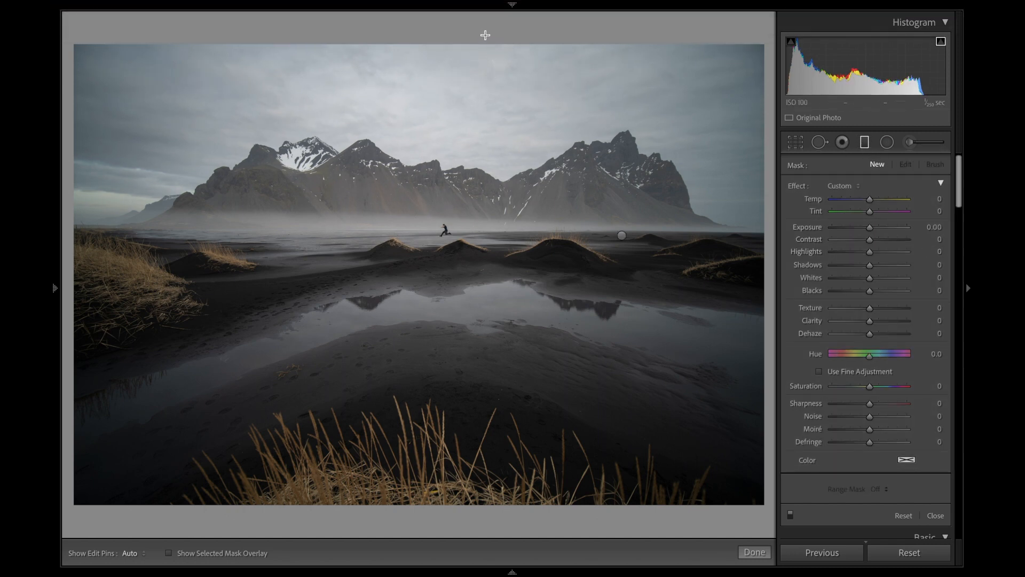
pyautogui.moveTo(483, 22); pyautogui.dragTo(538, 430)
pyautogui.press('o')
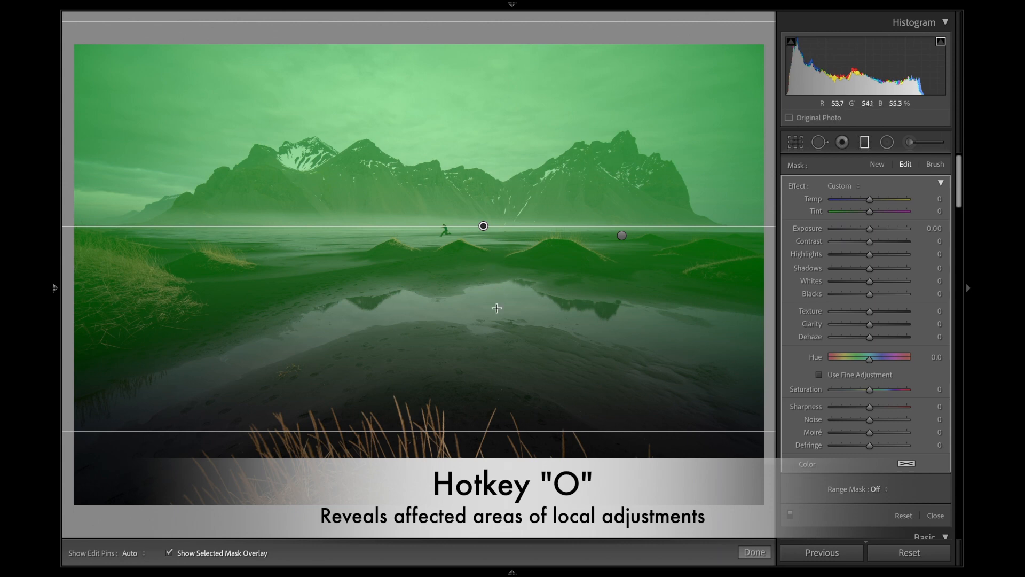
pyautogui.moveTo(483, 224); pyautogui.dragTo(478, 43)
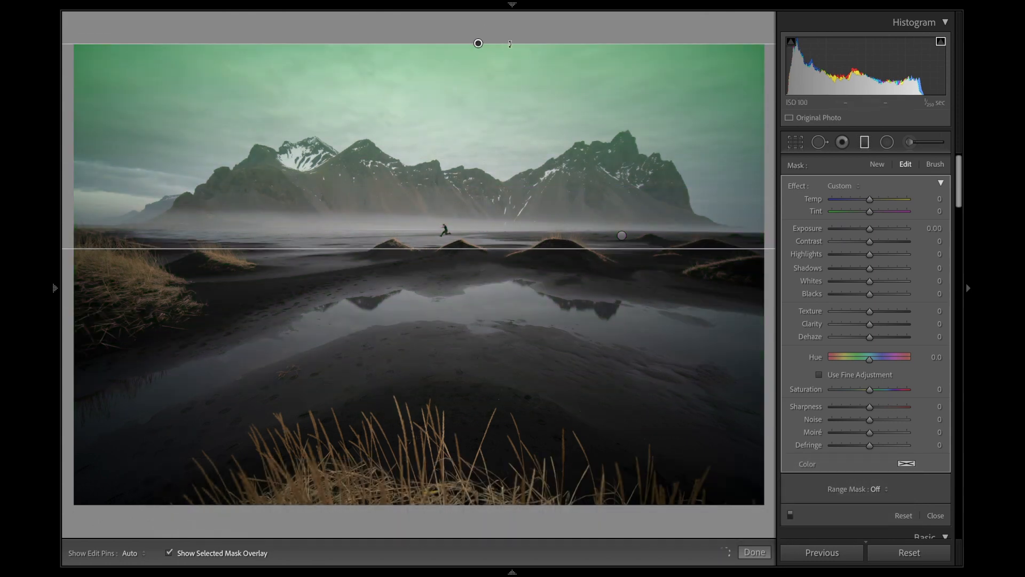
pyautogui.press('o')
# Lower the second graduated filter slightly, set Exposure -1.56, Contrast 46, Whites 53 and Blacks -77, and compare with the original
pyautogui.moveTo(869, 228)
pyautogui.mouseDown()
pyautogui.moveTo(813, 231)
pyautogui.moveTo(857, 229)
pyautogui.mouseUp()
pyautogui.moveTo(480, 43); pyautogui.dragTo(478, 80)
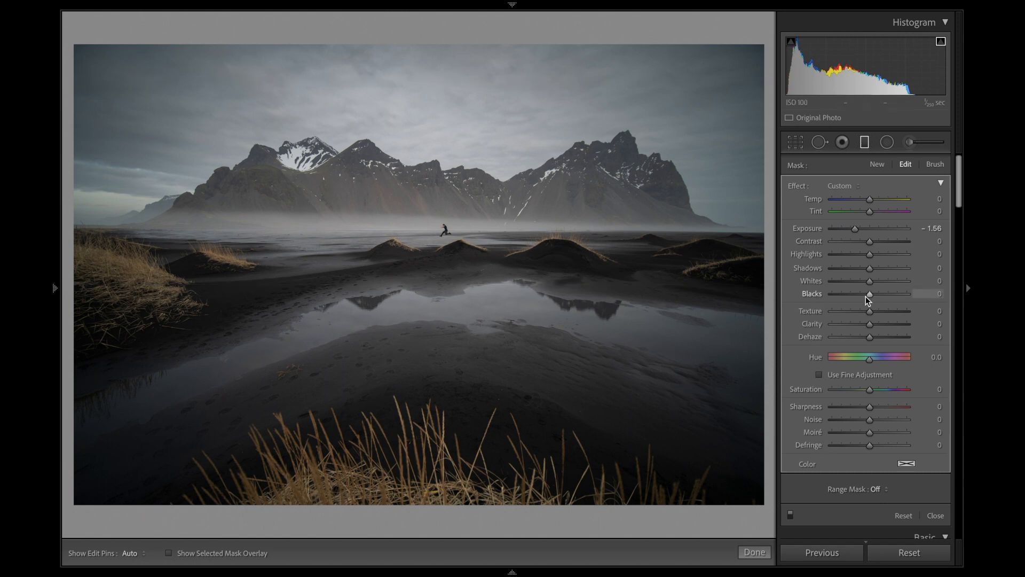
pyautogui.moveTo(868, 294); pyautogui.dragTo(857, 298)
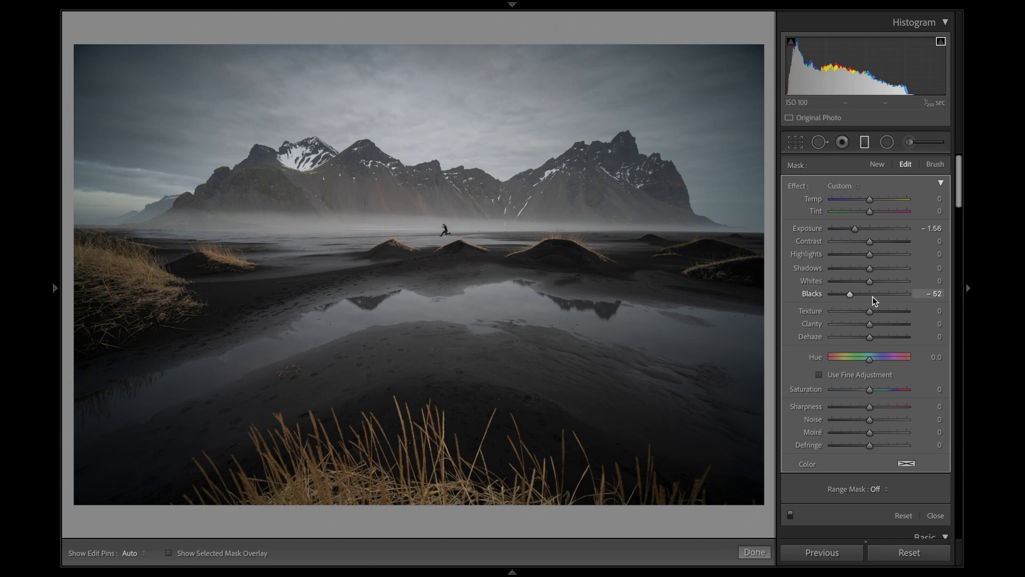
pyautogui.moveTo(889, 283)
pyautogui.mouseDown()
pyautogui.moveTo(899, 284)
pyautogui.moveTo(841, 295)
pyautogui.moveTo(889, 284)
pyautogui.mouseUp()
pyautogui.moveTo(872, 242); pyautogui.dragTo(889, 245)
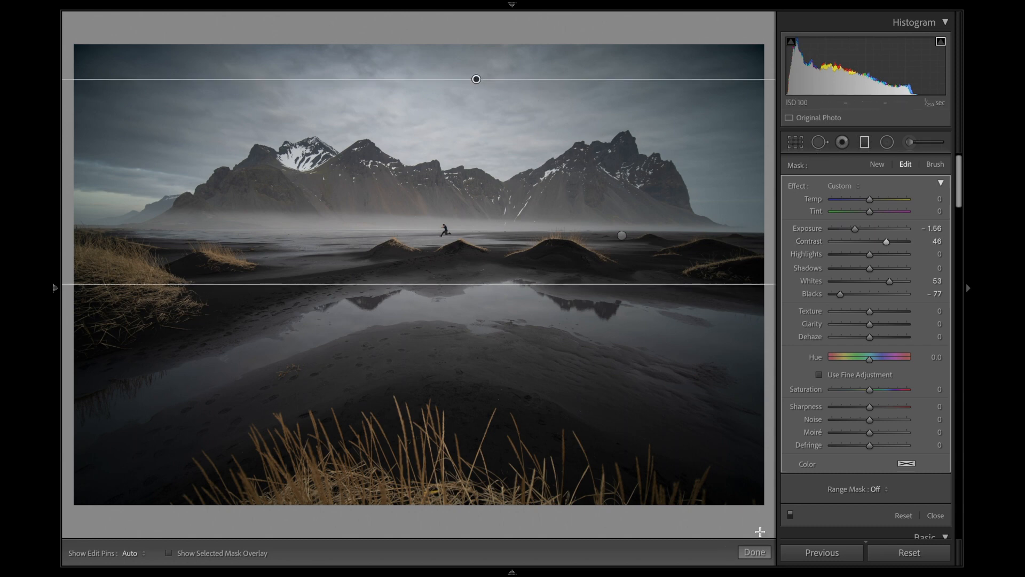
pyautogui.click(754, 552)
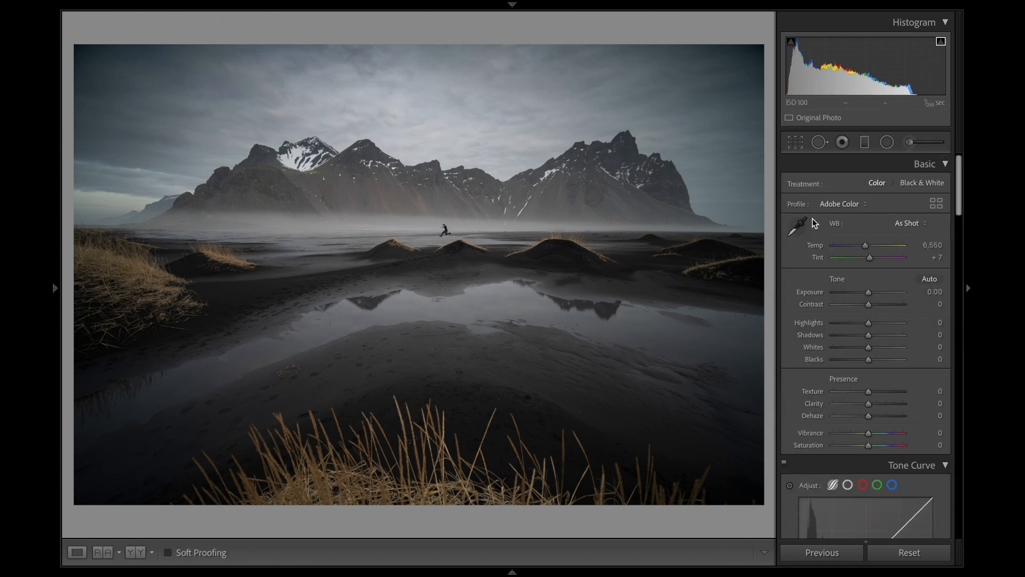
pyautogui.press('\\')
pyautogui.press('\\')
# Add a radial filter centred on the pool with Whites at 95, widened to nearly the photo's full width
pyautogui.click(887, 142)
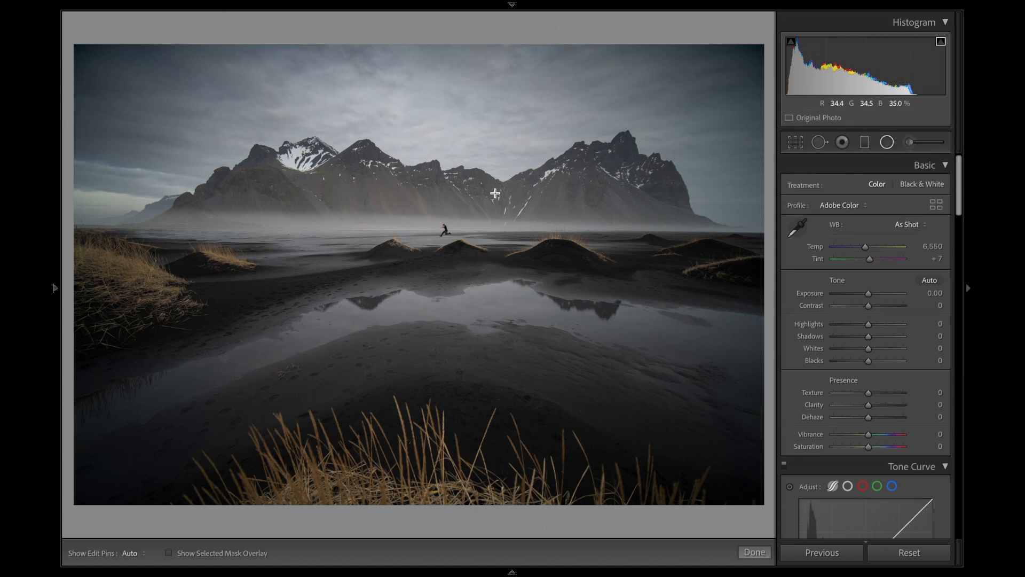
pyautogui.moveTo(452, 229)
pyautogui.mouseDown()
pyautogui.moveTo(671, 322)
pyautogui.moveTo(707, 359)
pyautogui.moveTo(719, 354)
pyautogui.moveTo(710, 362)
pyautogui.mouseUp()
pyautogui.moveTo(511, 253)
pyautogui.mouseDown()
pyautogui.moveTo(498, 275)
pyautogui.moveTo(506, 289)
pyautogui.mouseUp()
pyautogui.moveTo(868, 282); pyautogui.dragTo(902, 284)
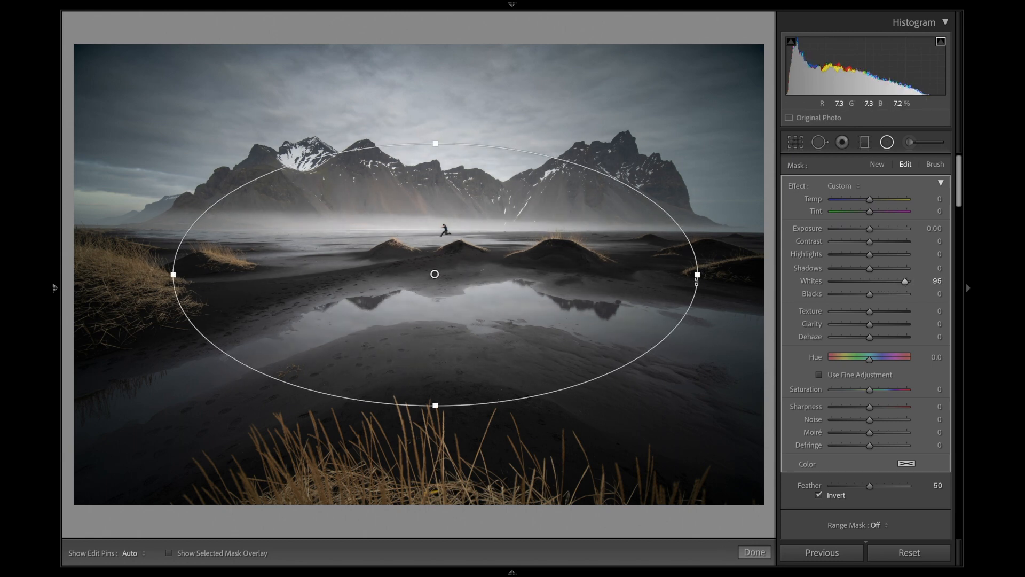
pyautogui.moveTo(697, 276); pyautogui.dragTo(774, 275)
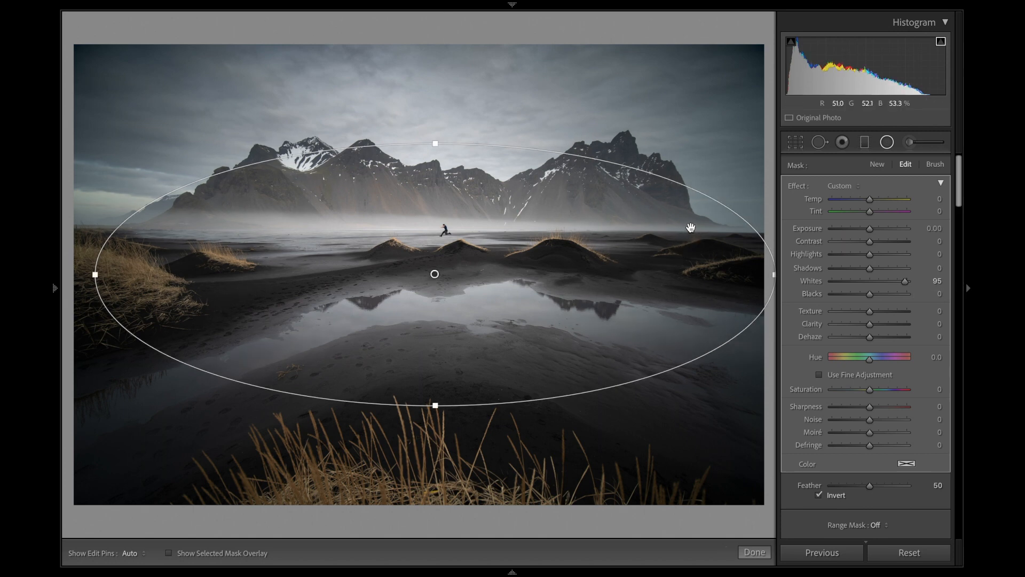
pyautogui.moveTo(706, 270); pyautogui.dragTo(690, 272)
pyautogui.moveTo(758, 275); pyautogui.dragTo(774, 275)
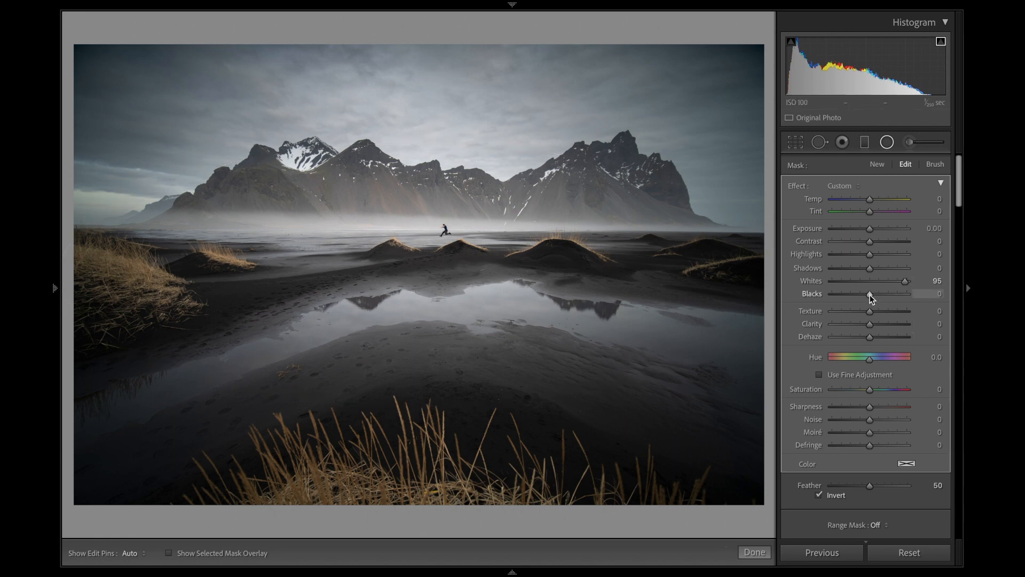
# Set the pool radial filter's Exposure to 0.21, Contrast to 5, Blacks to -4 and Clarity to 10
pyautogui.moveTo(869, 295); pyautogui.dragTo(868, 295)
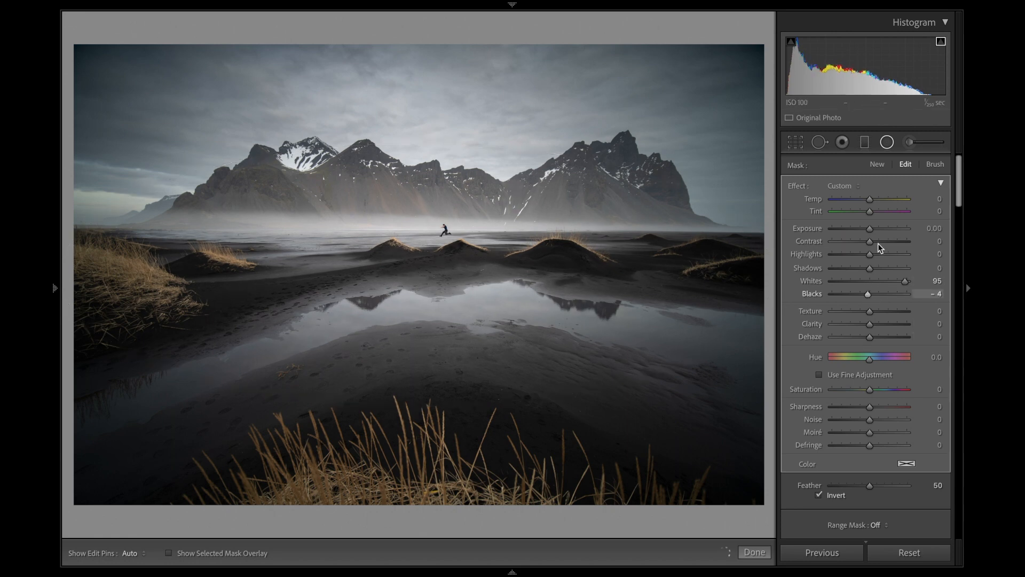
pyautogui.moveTo(871, 231); pyautogui.dragTo(873, 232)
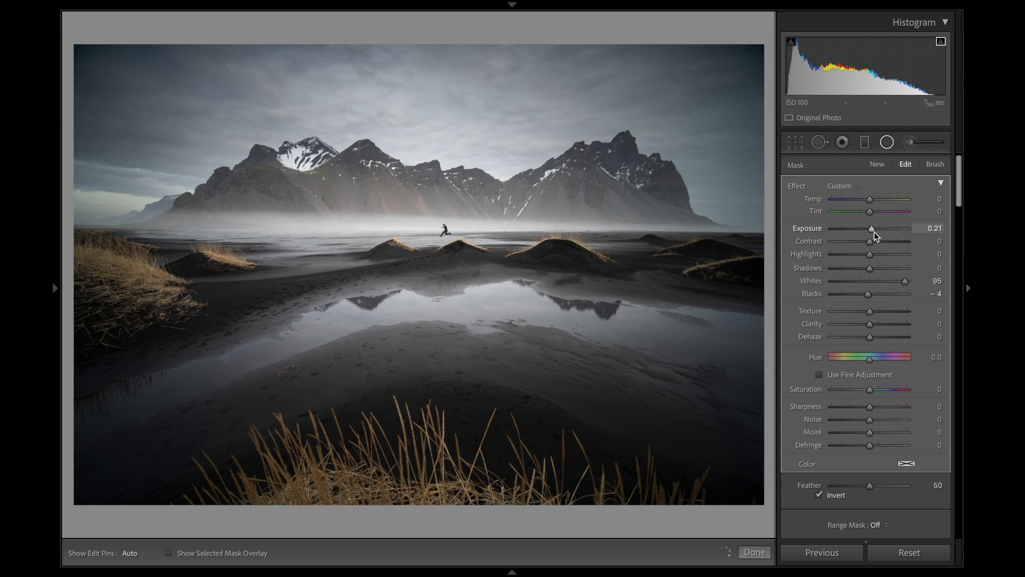
pyautogui.moveTo(872, 239)
pyautogui.mouseDown()
pyautogui.moveTo(884, 242)
pyautogui.moveTo(873, 245)
pyautogui.mouseUp()
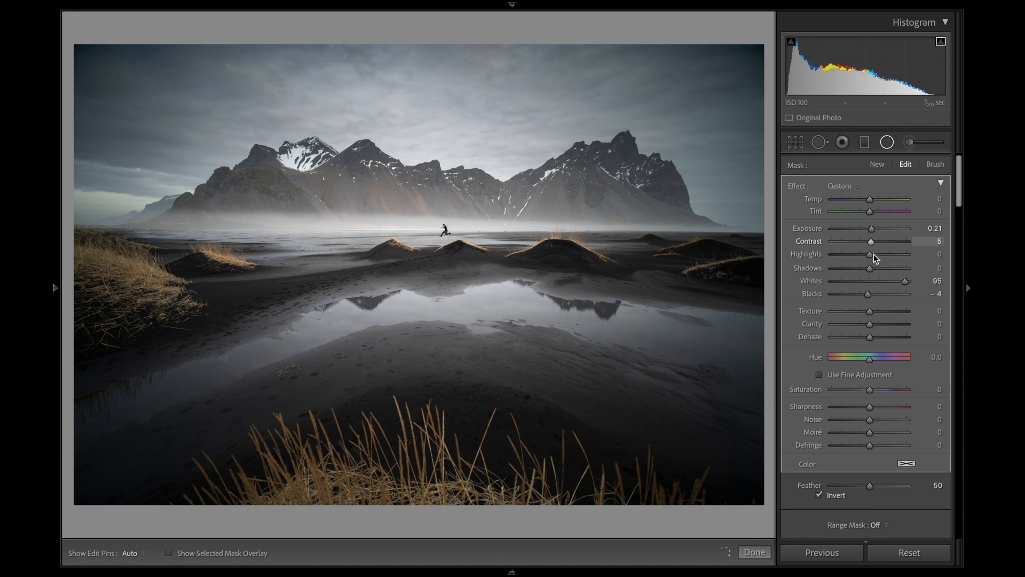
pyautogui.press('Delete')
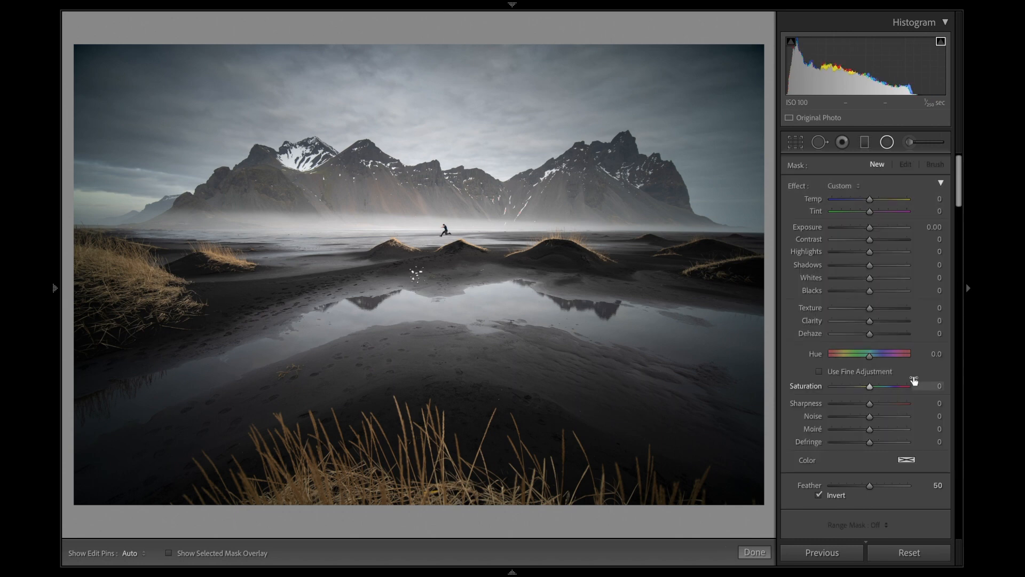
pyautogui.hotkey('ctrl', 'z')
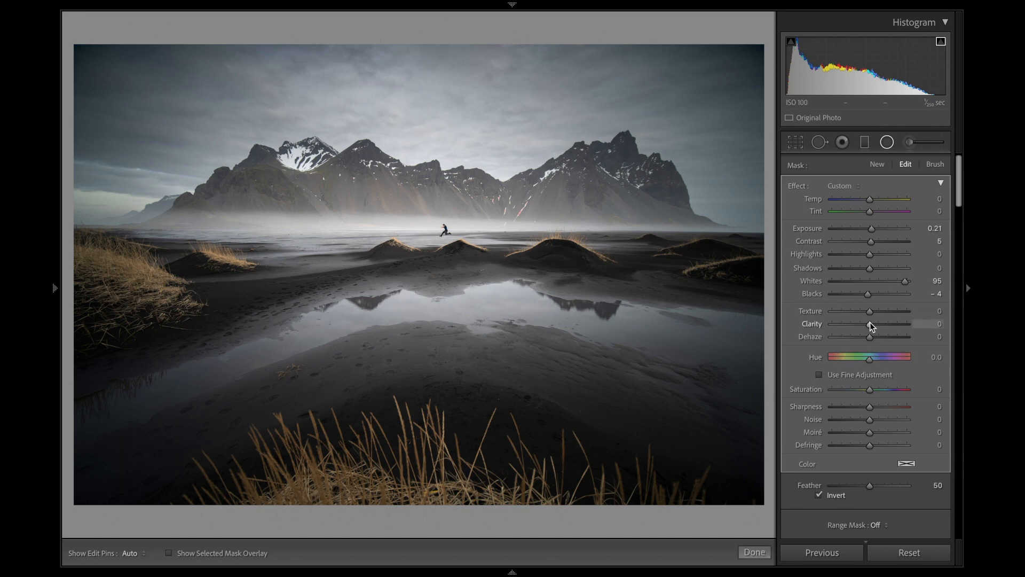
pyautogui.moveTo(870, 322); pyautogui.dragTo(873, 324)
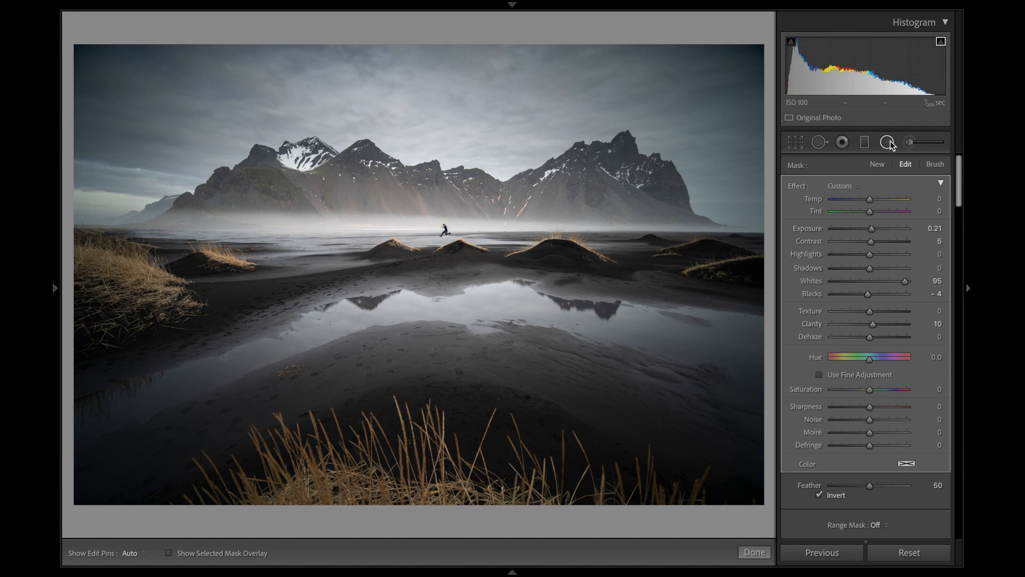
# Add a wide radial filter over the mountain range with Clarity 64 and slightly raised Texture, and compare with the original
pyautogui.click(877, 164)
pyautogui.moveTo(419, 171); pyautogui.dragTo(868, 233)
pyautogui.moveTo(870, 322); pyautogui.dragTo(895, 332)
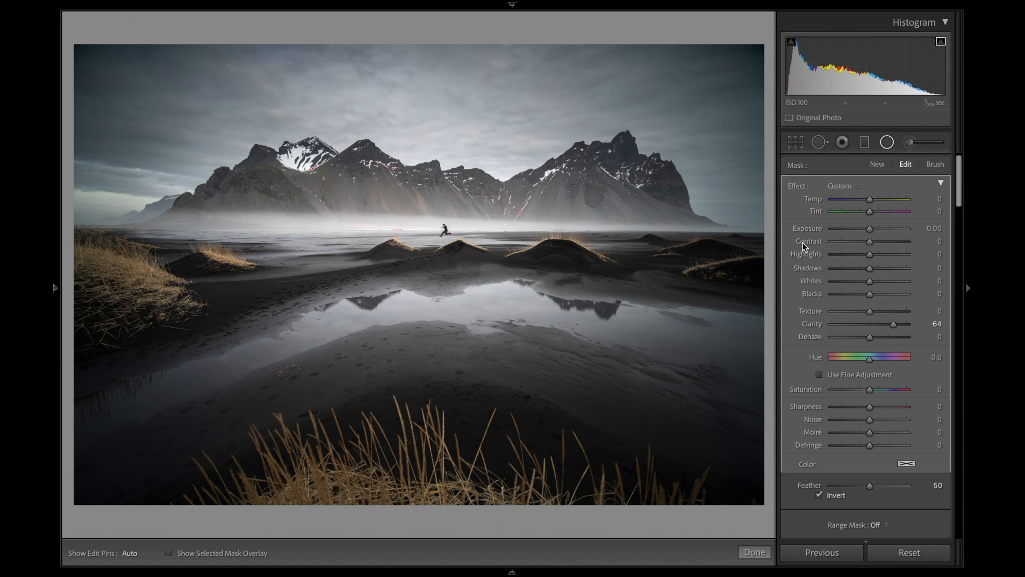
pyautogui.moveTo(868, 311); pyautogui.dragTo(874, 315)
pyautogui.press('\\')
pyautogui.press('\\')
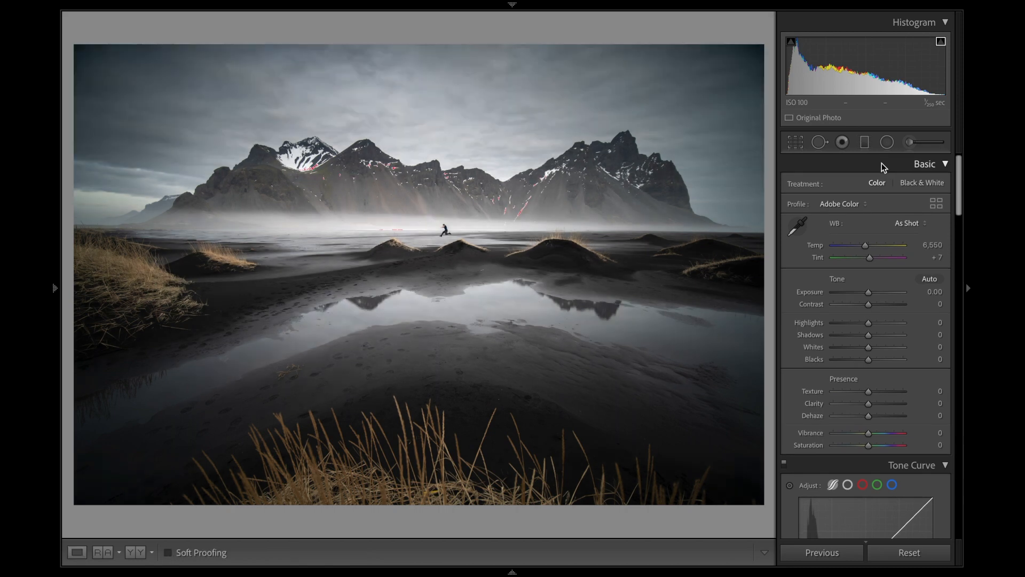
pyautogui.press('\\')
pyautogui.press('\\')
# Add another radial filter over the central sky, reaching down onto the mountain peaks
pyautogui.scroll(-1, 861, 441)
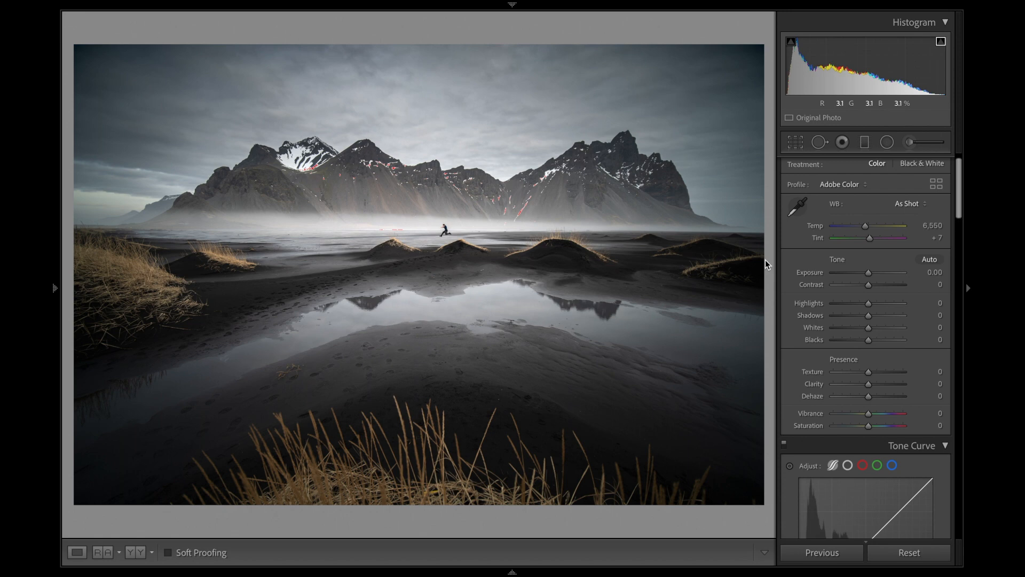
pyautogui.click(885, 146)
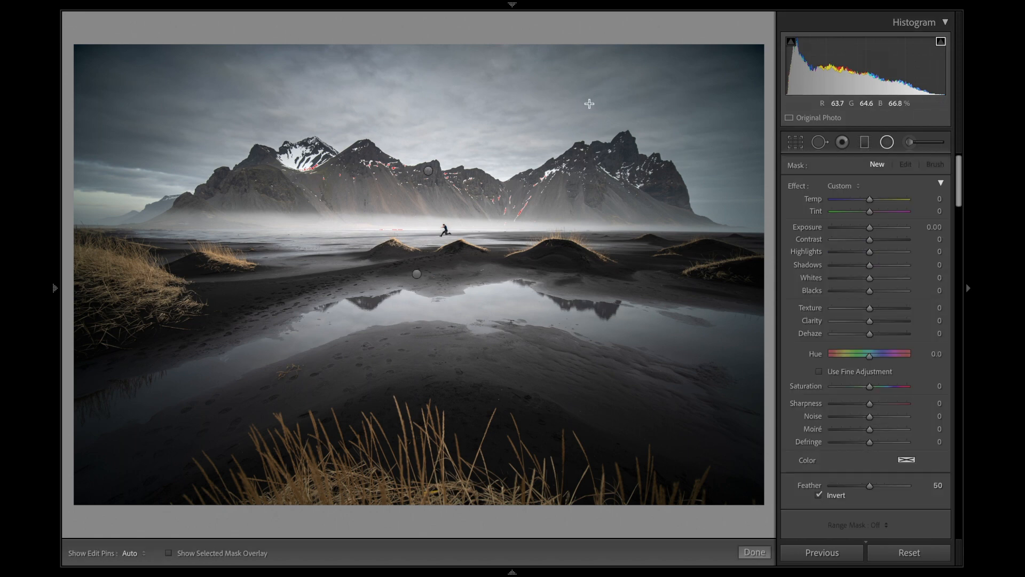
pyautogui.moveTo(608, 157); pyautogui.dragTo(640, 190)
pyautogui.moveTo(640, 100); pyautogui.dragTo(659, 99)
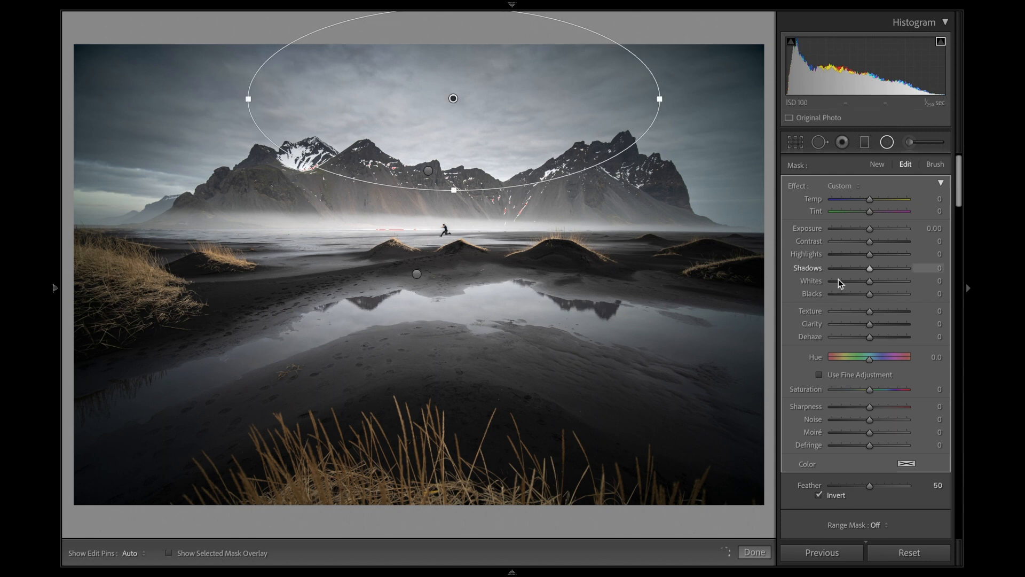
# Widen the sky radial filter slightly and set its Exposure to -0.08, Blacks to -42 and Feather to 61
pyautogui.moveTo(871, 230); pyautogui.dragTo(870, 231)
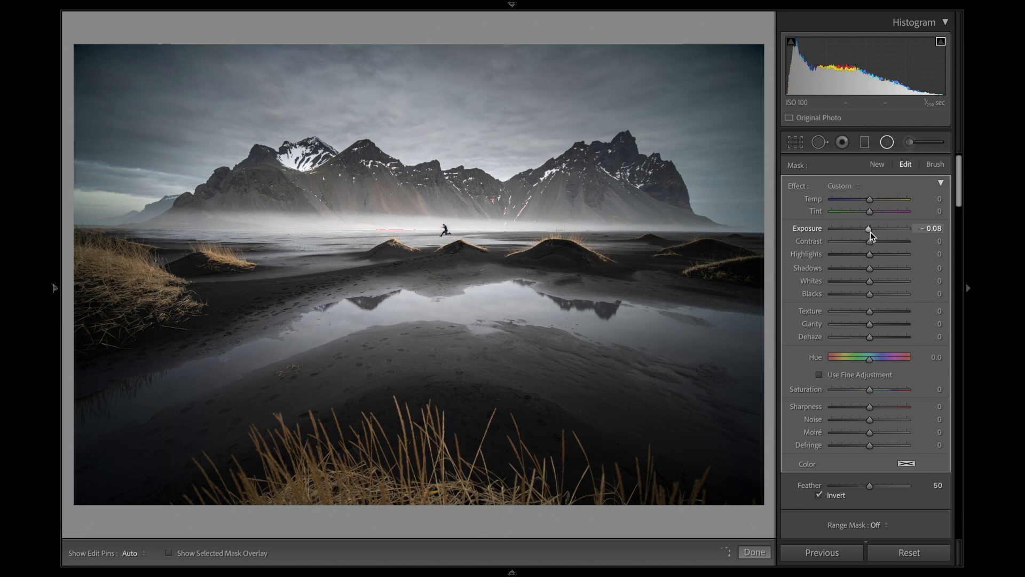
pyautogui.moveTo(874, 482); pyautogui.dragTo(881, 488)
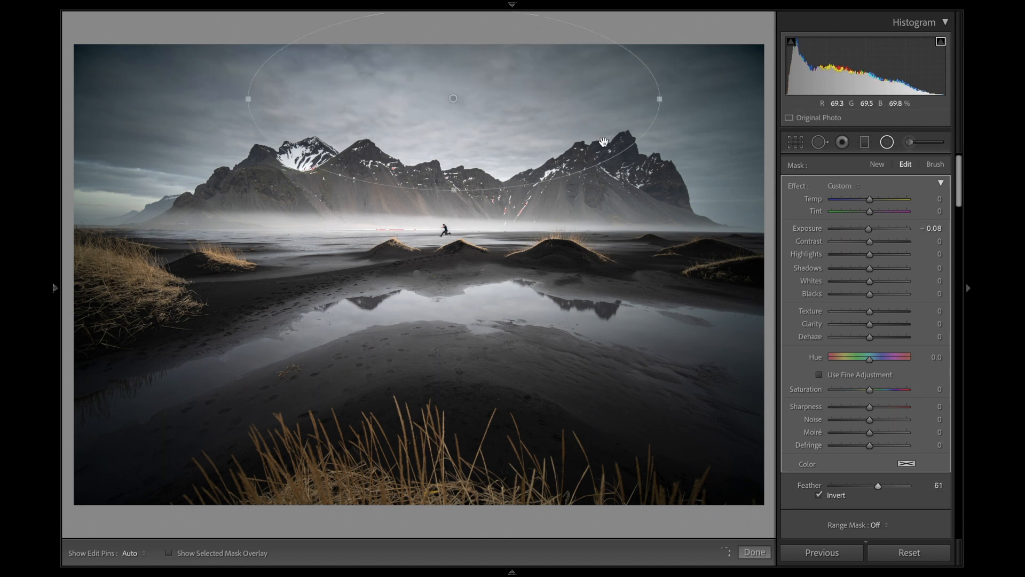
pyautogui.moveTo(659, 98); pyautogui.dragTo(685, 99)
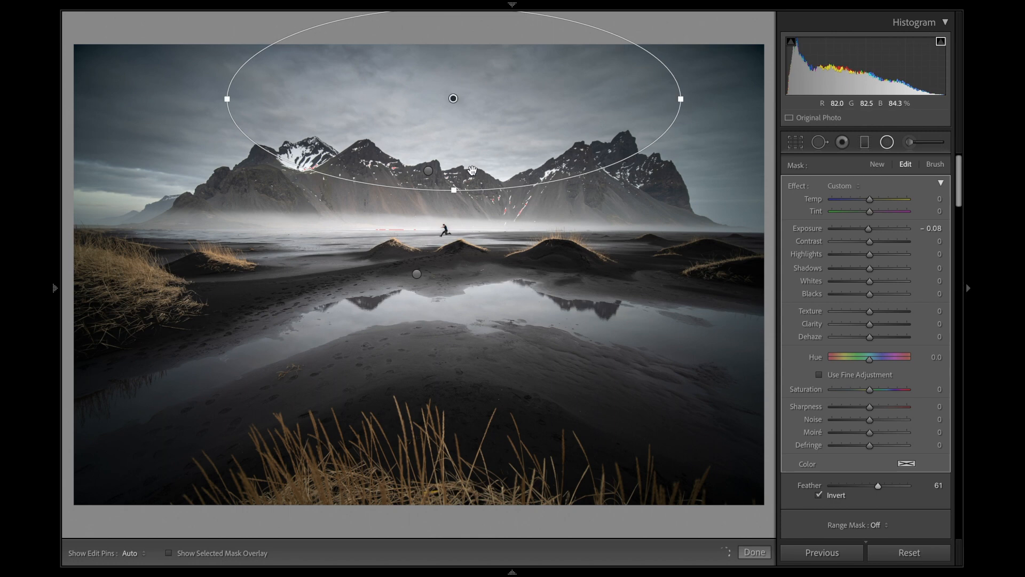
pyautogui.moveTo(870, 294); pyautogui.dragTo(854, 301)
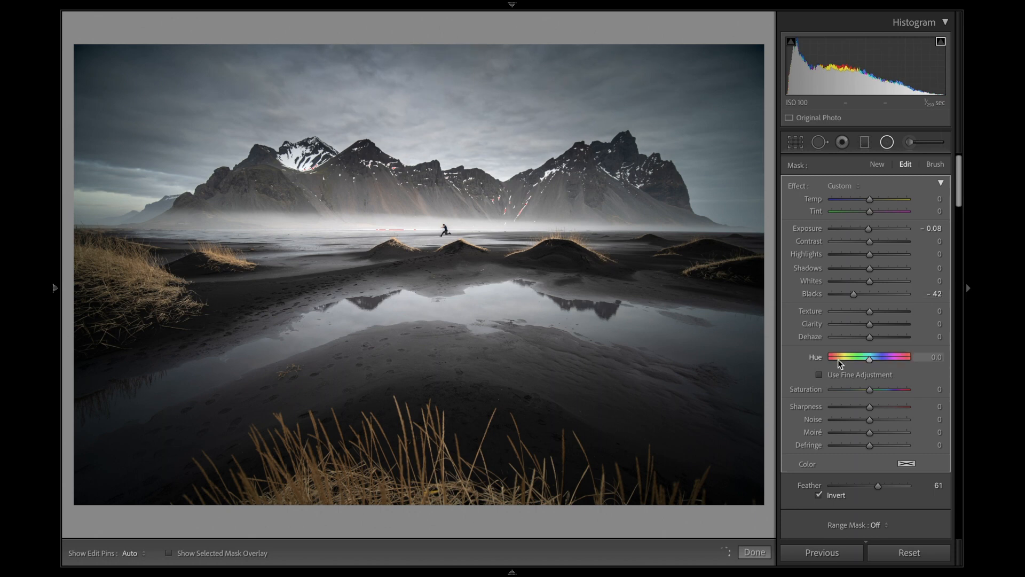
pyautogui.click(754, 551)
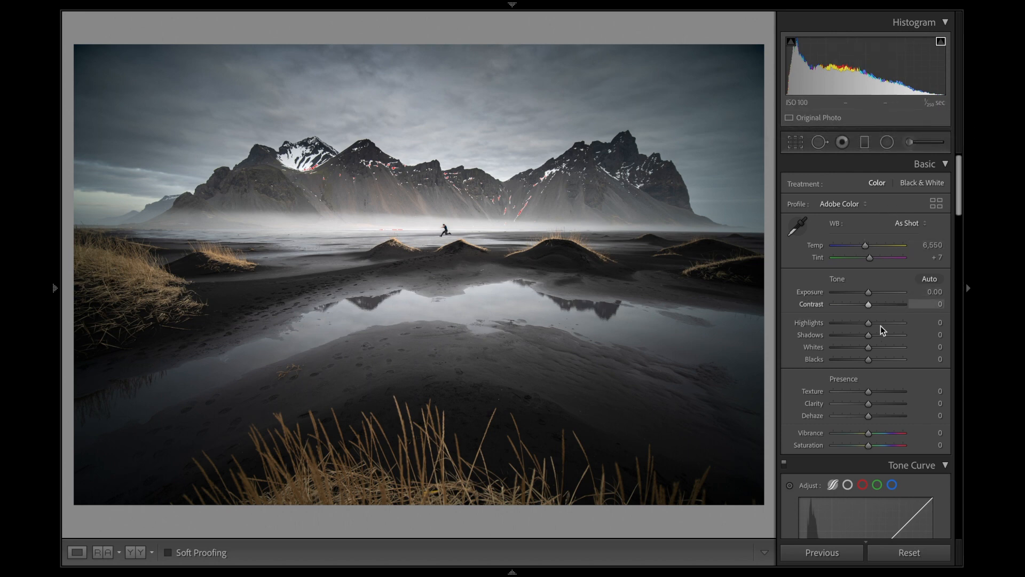
# Raise the whole photo's Shadows to +32
pyautogui.moveTo(869, 335); pyautogui.dragTo(880, 338)
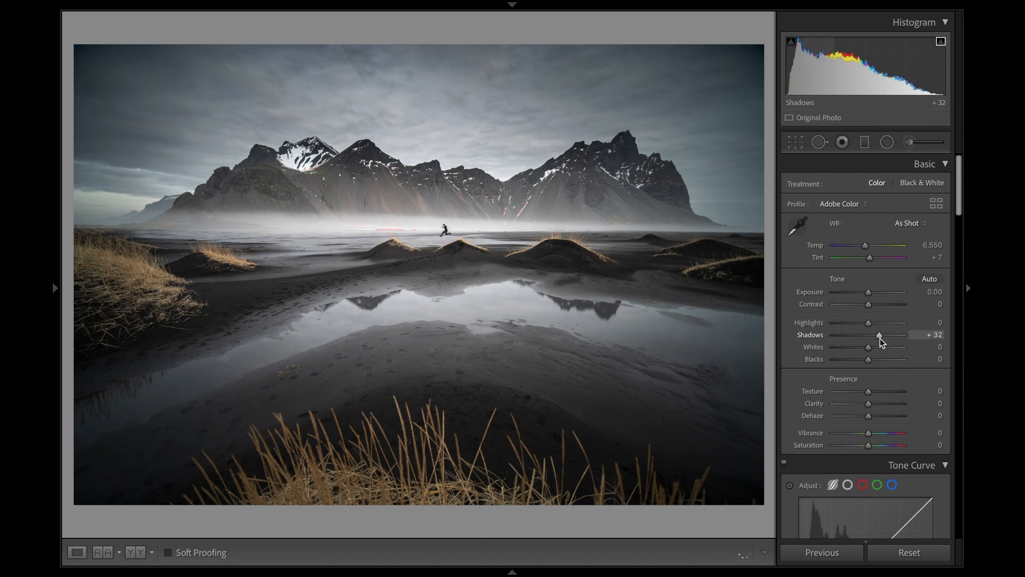
pyautogui.scroll(-3, 881, 409)
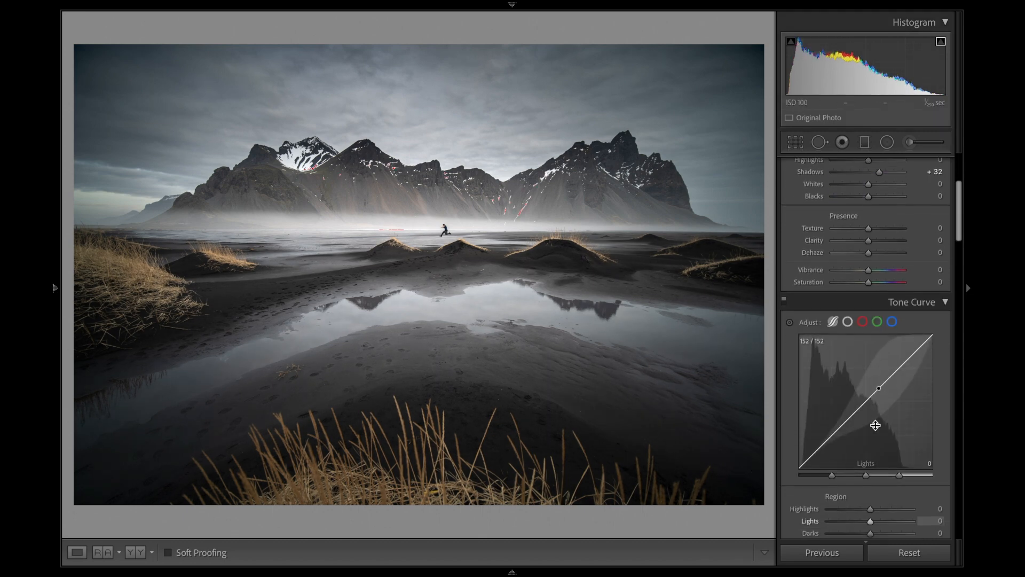
pyautogui.scroll(-2, 876, 425)
pyautogui.scroll(1, 872, 197)
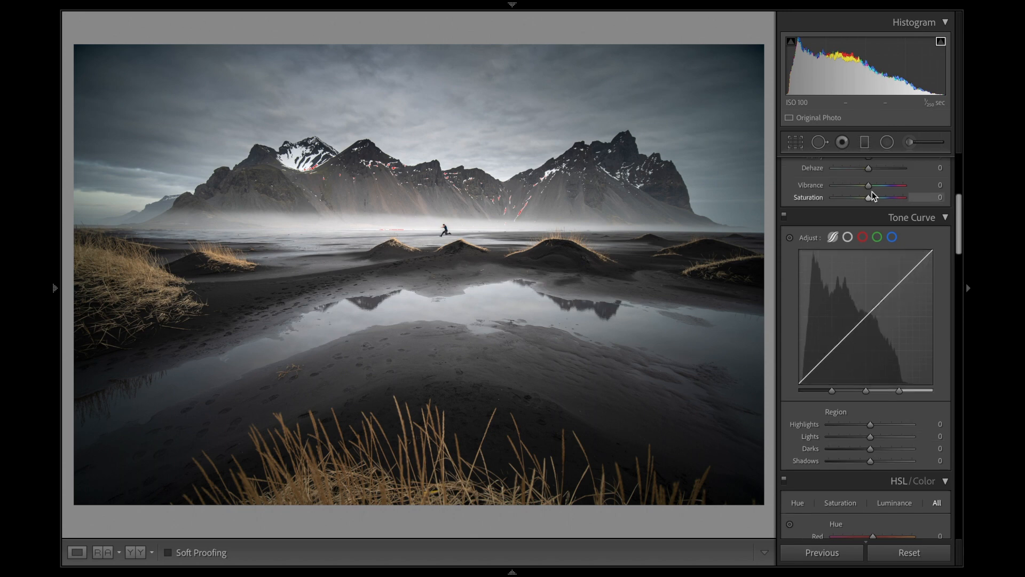
pyautogui.scroll(1, 872, 191)
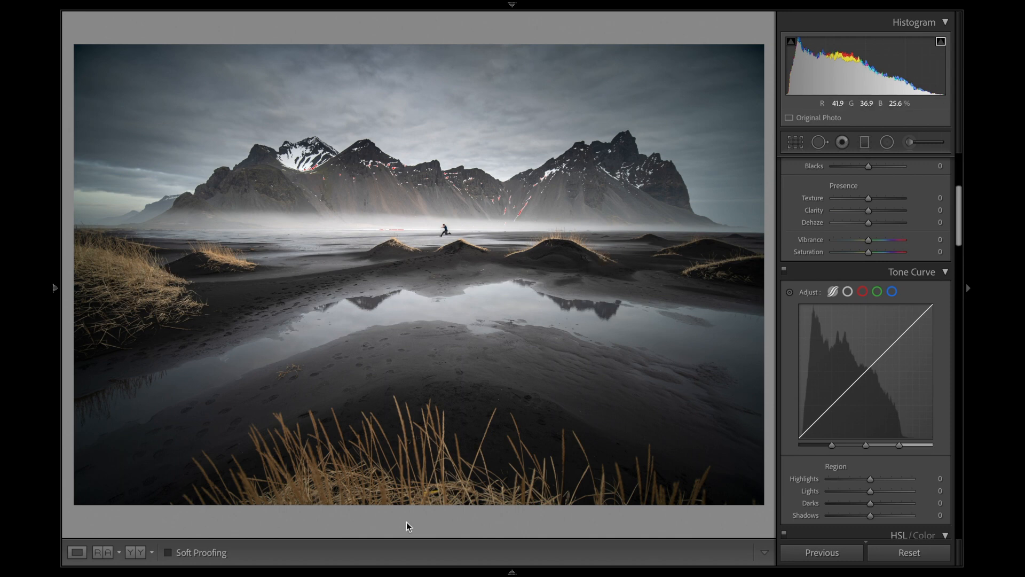
pyautogui.scroll(-2, 861, 372)
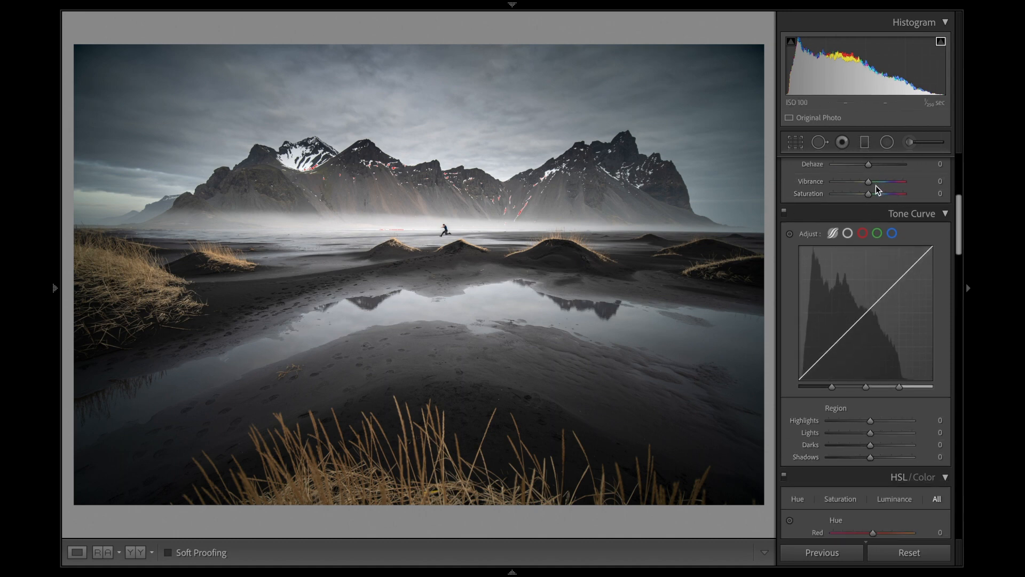
pyautogui.scroll(2, 866, 212)
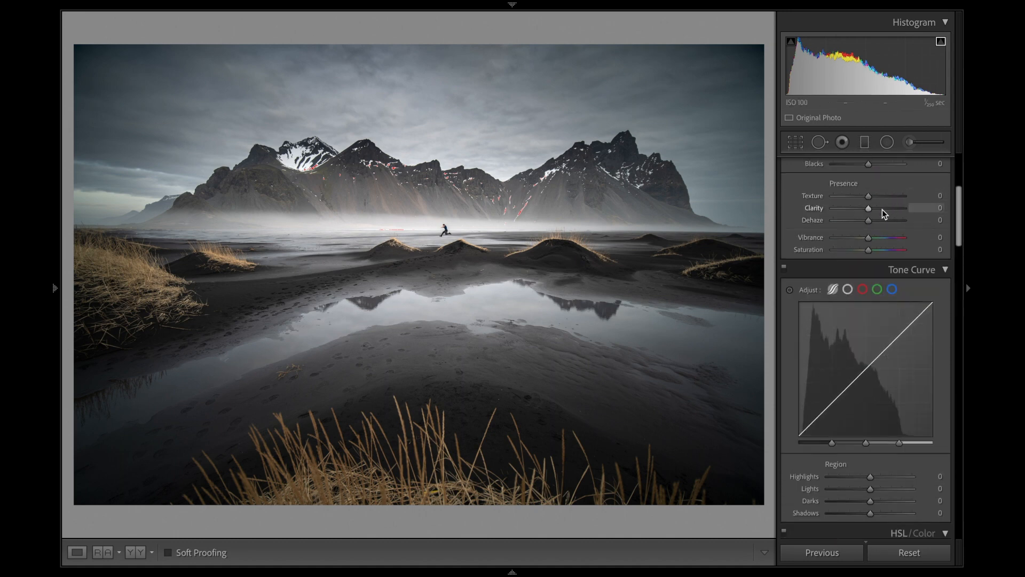
pyautogui.scroll(7, 904, 158)
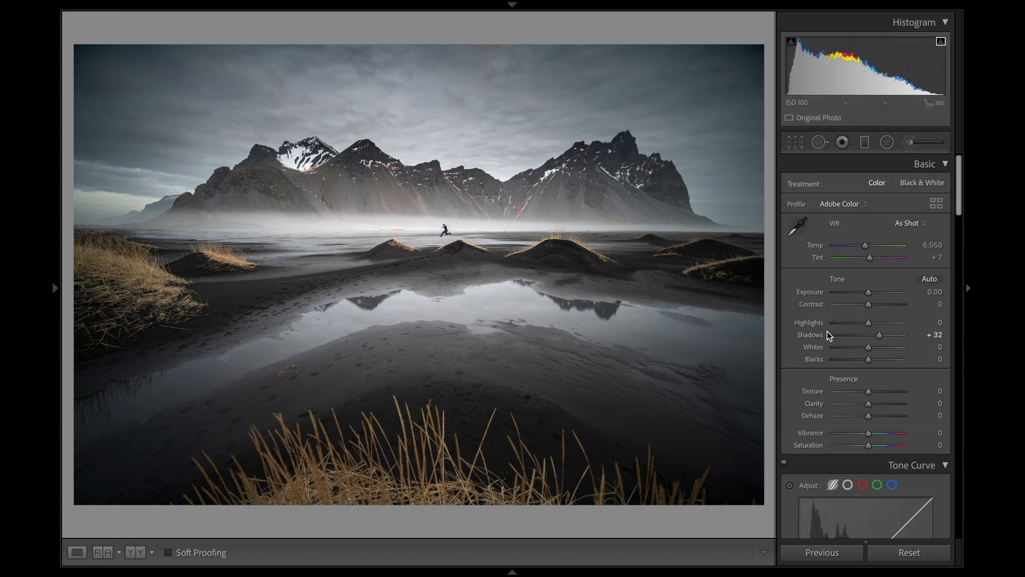
# Set the tone curve's Highlights to +37 and Lights to +8, and turn off the highlight clipping warning
pyautogui.scroll(-8, 908, 385)
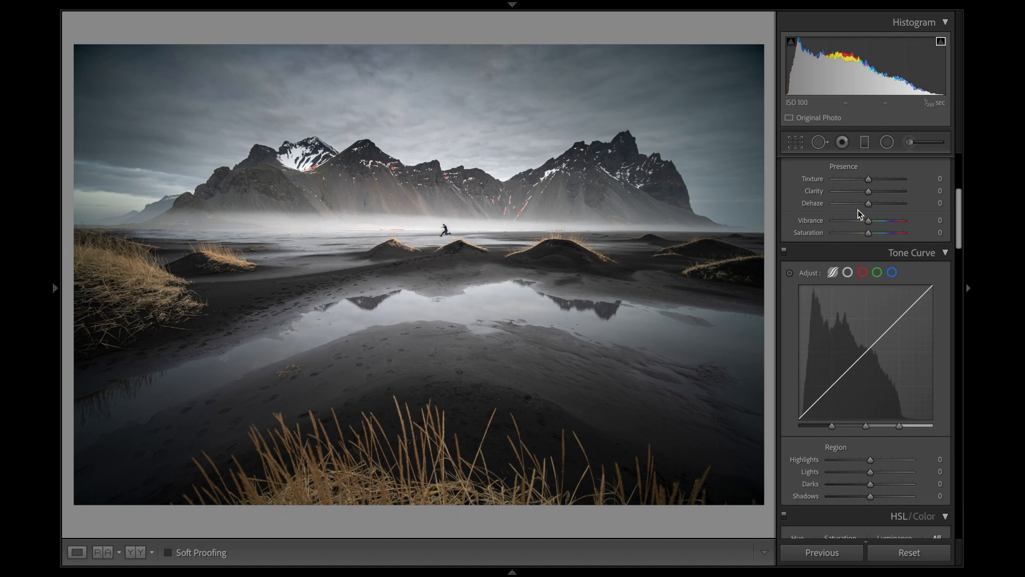
pyautogui.moveTo(871, 459)
pyautogui.mouseDown()
pyautogui.moveTo(893, 460)
pyautogui.moveTo(882, 464)
pyautogui.mouseUp()
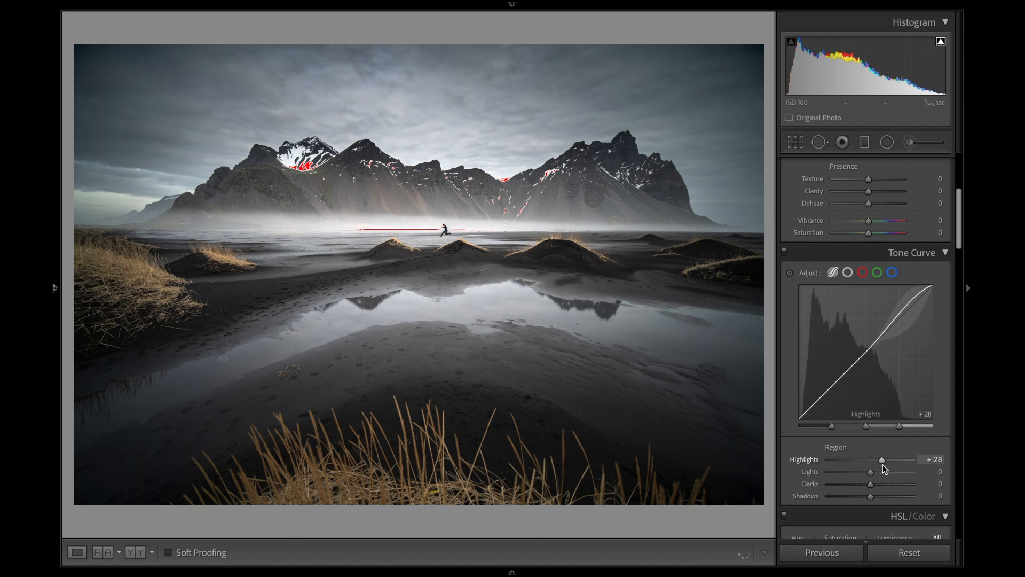
pyautogui.moveTo(882, 465); pyautogui.dragTo(886, 466)
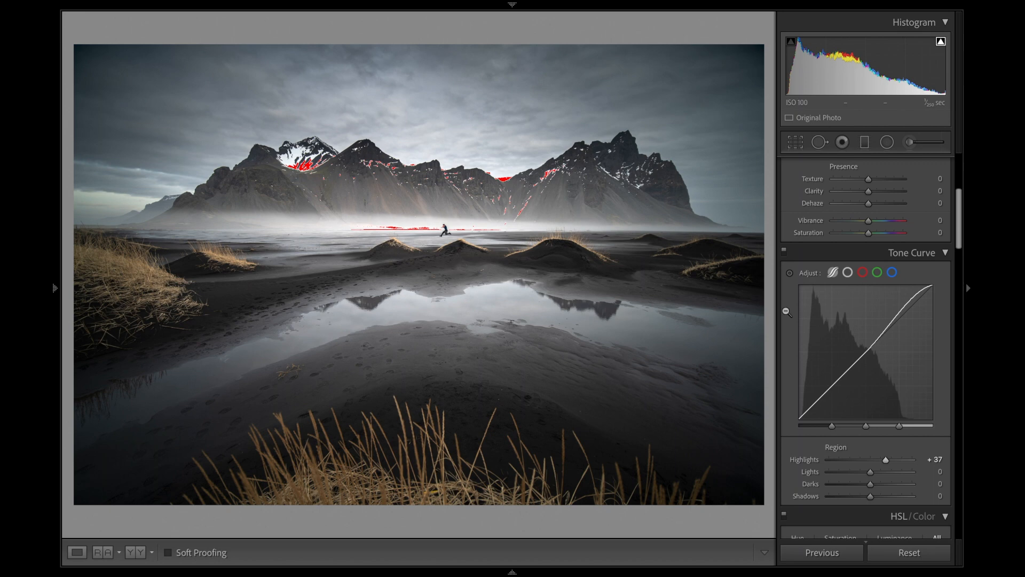
pyautogui.moveTo(870, 472); pyautogui.dragTo(873, 472)
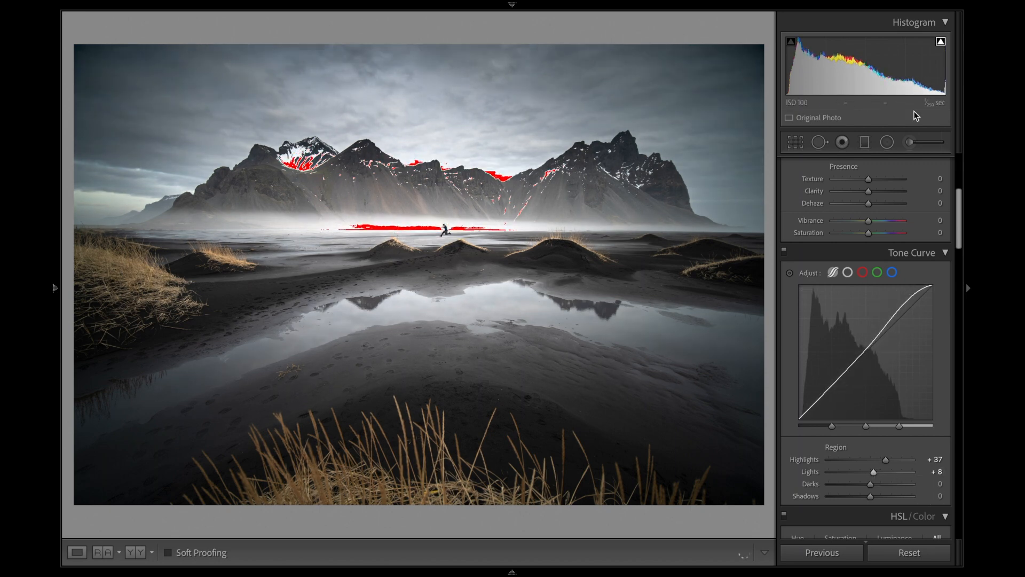
pyautogui.click(940, 42)
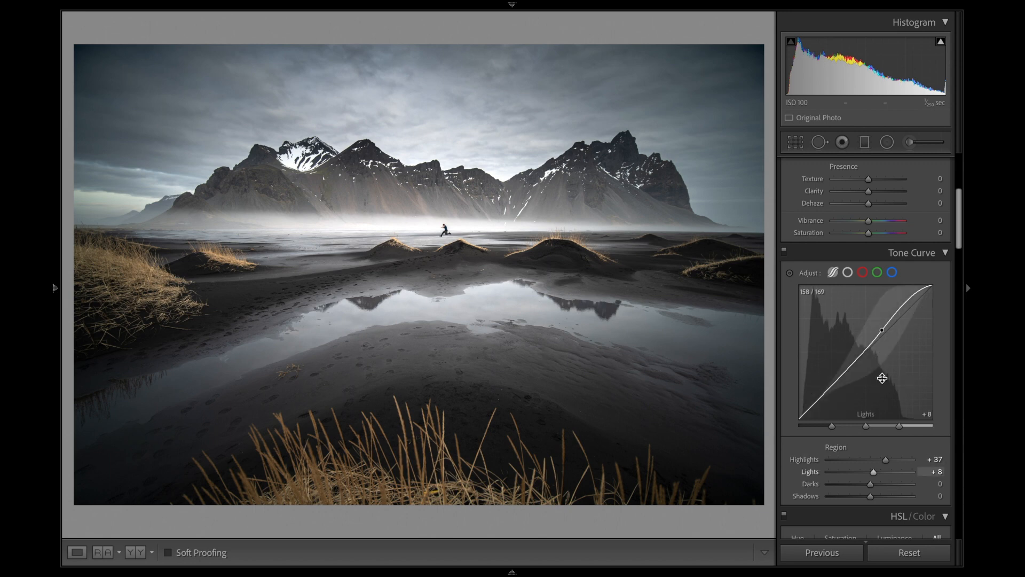
# Set the Yellow Saturation to +70 and the Yellow Luminance to +34 in the HSL adjustments
pyautogui.scroll(-3, 882, 377)
pyautogui.scroll(-1, 882, 377)
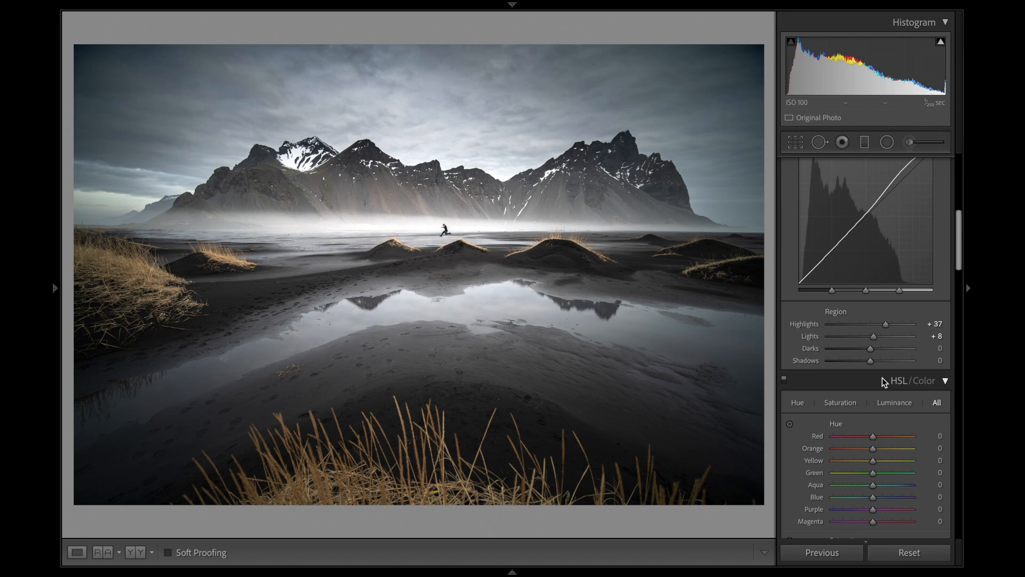
pyautogui.scroll(-4, 891, 366)
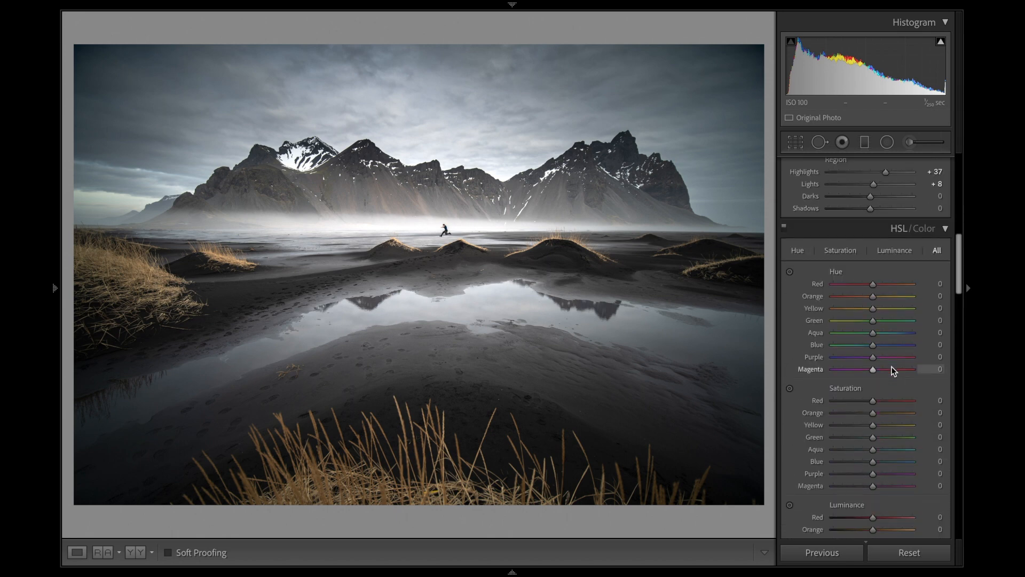
pyautogui.scroll(-5, 892, 367)
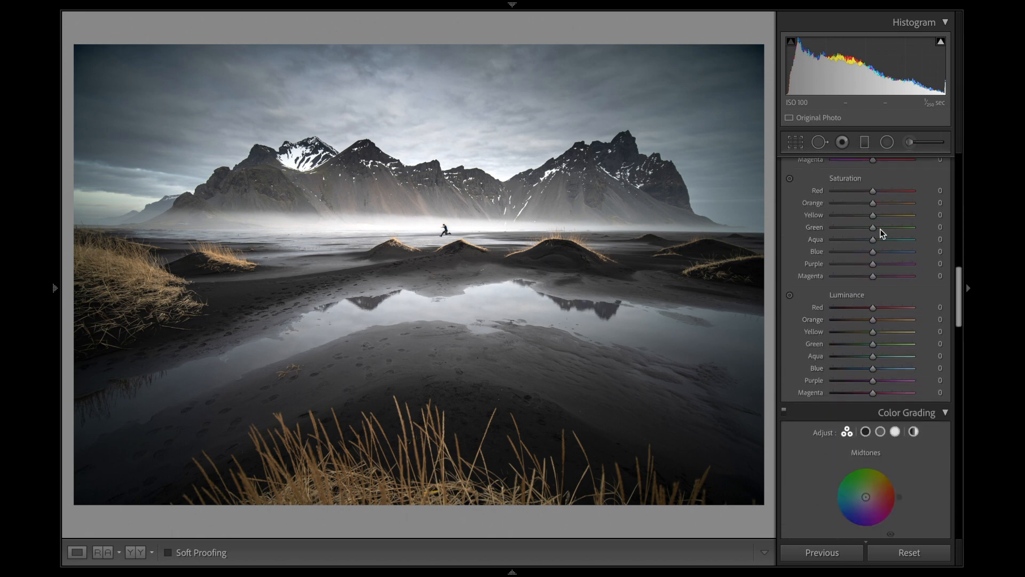
pyautogui.moveTo(873, 214); pyautogui.dragTo(929, 220)
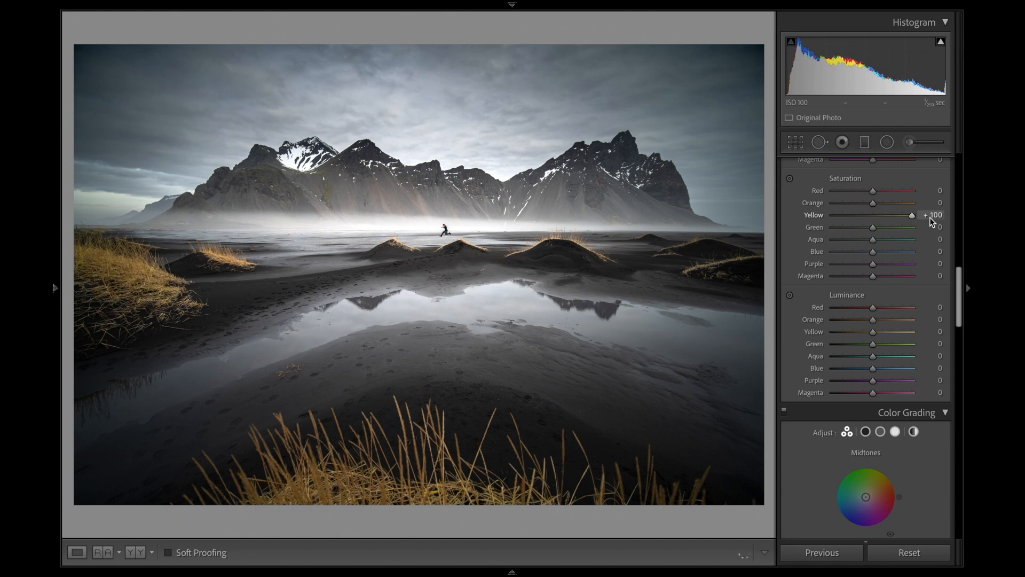
pyautogui.moveTo(905, 220); pyautogui.dragTo(899, 222)
pyautogui.moveTo(897, 214); pyautogui.dragTo(900, 218)
pyautogui.moveTo(873, 330); pyautogui.dragTo(886, 331)
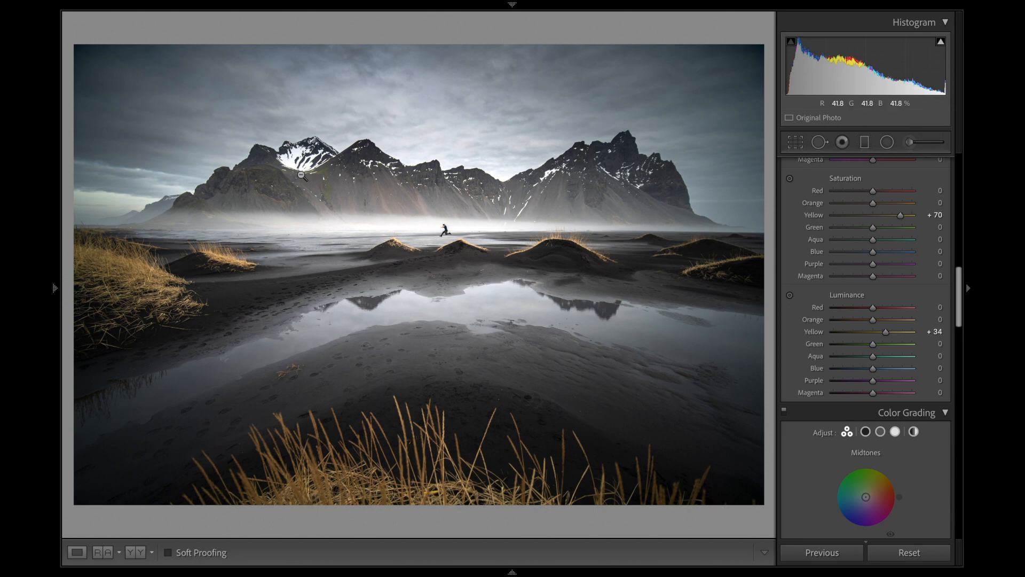
# Add a narrow horizontal graduated filter ending at the foot of the mountains, covering the slopes and sky above
pyautogui.click(868, 144)
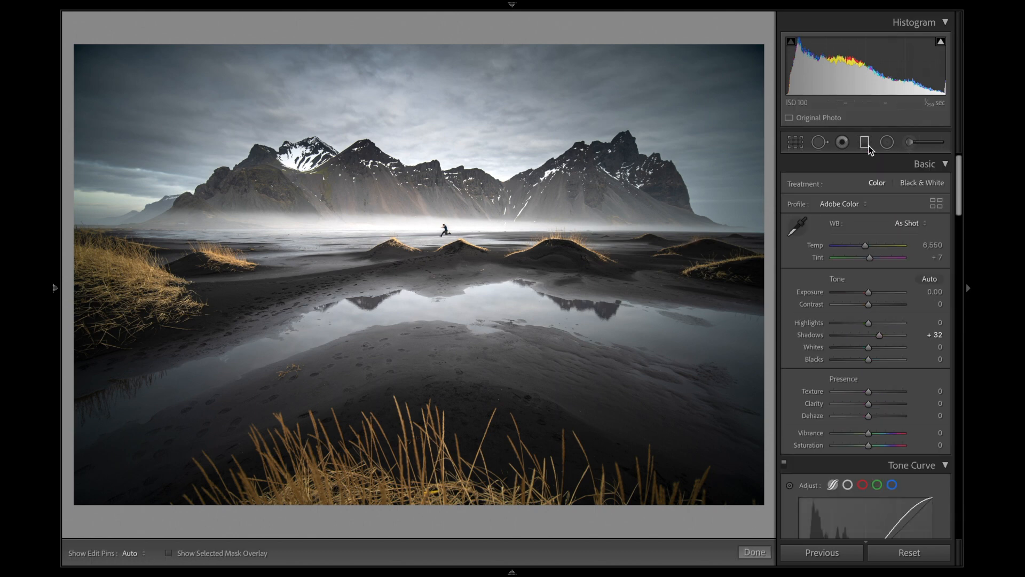
pyautogui.rightClick(387, 219)
pyautogui.click(387, 219)
pyautogui.moveTo(380, 199); pyautogui.dragTo(380, 228)
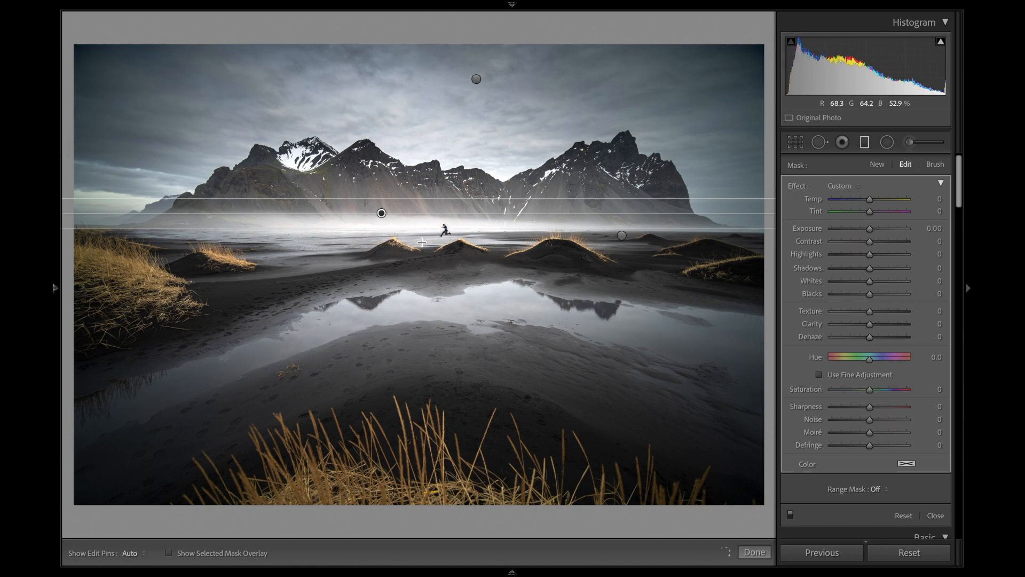
# Limit the graduated filter with a Color range mask sampled from the yellow-green patches on the slope below the snowy peak
pyautogui.press('z')
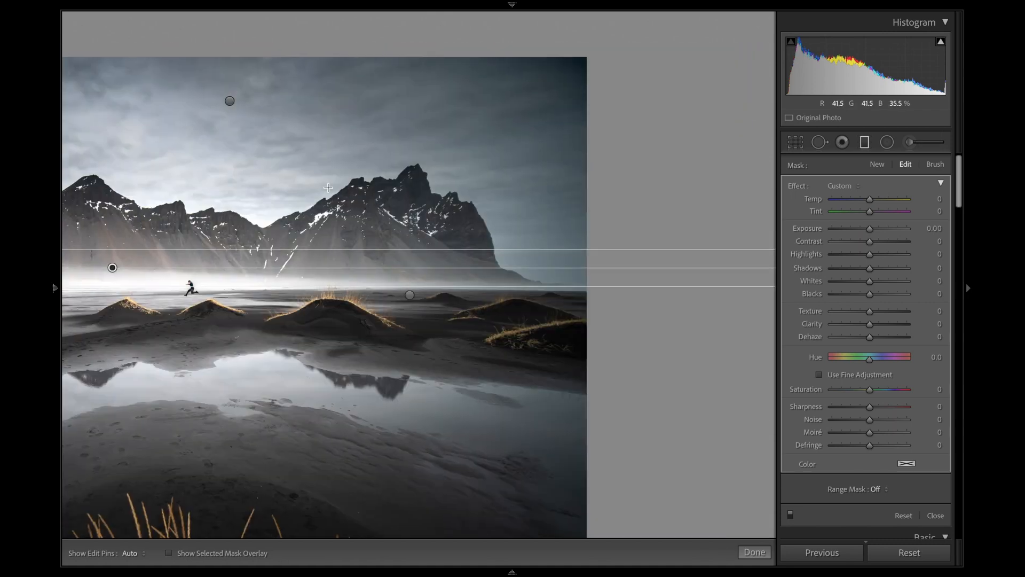
pyautogui.hscroll(-10, 328, 187)
pyautogui.hscroll(-6, 328, 188)
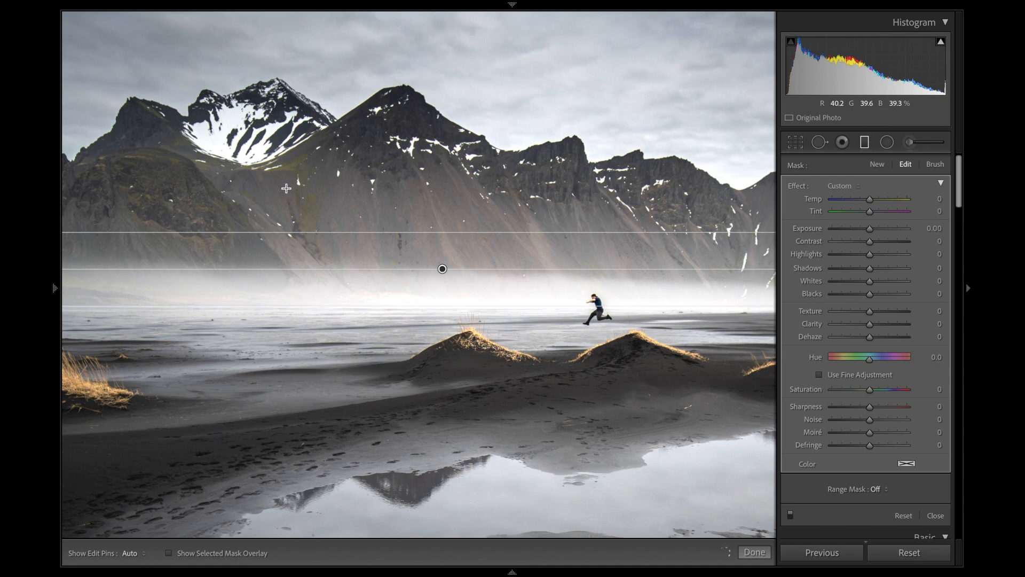
pyautogui.press('z')
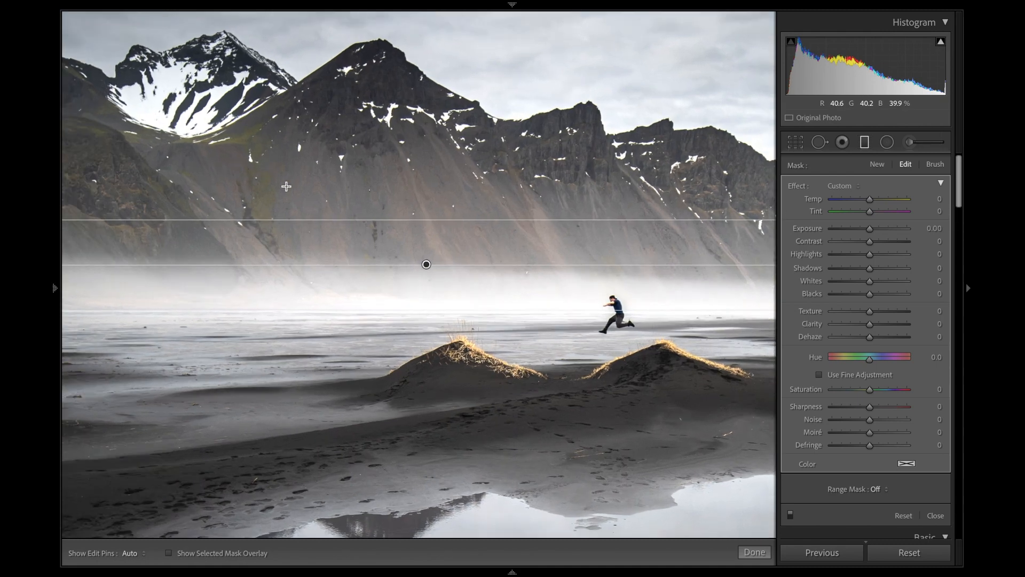
pyautogui.scroll(15, 286, 186)
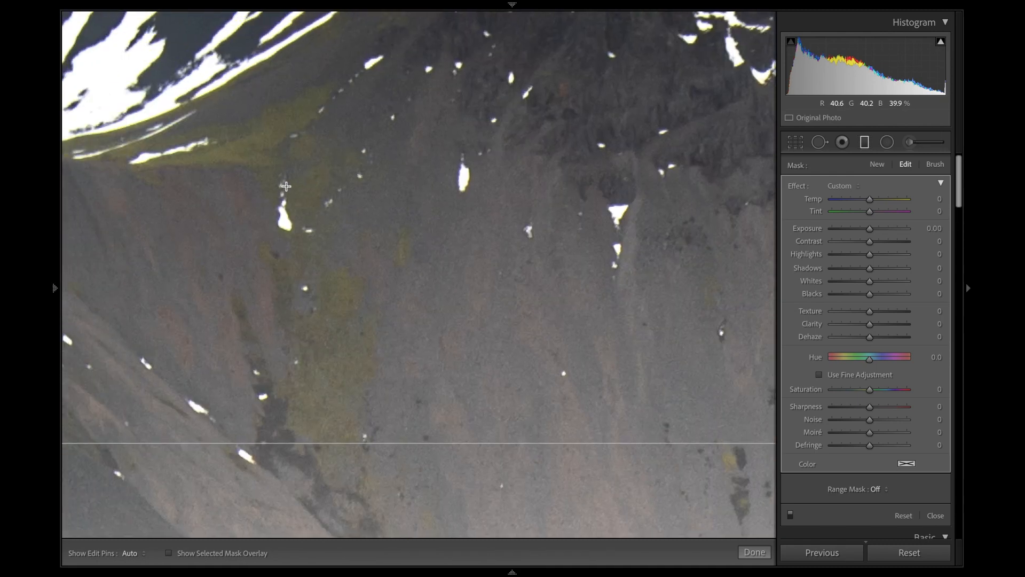
pyautogui.click(875, 489)
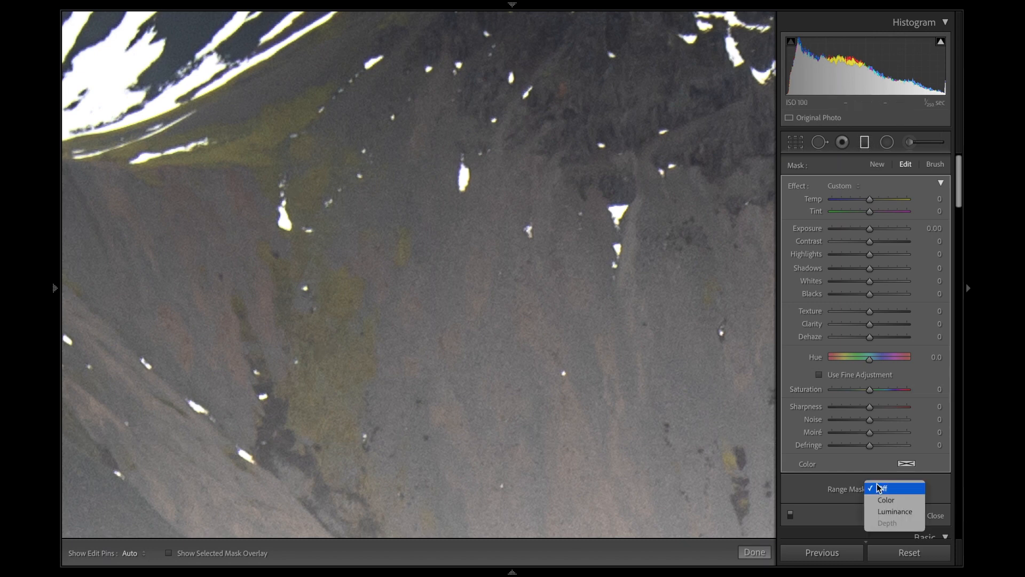
pyautogui.click(892, 504)
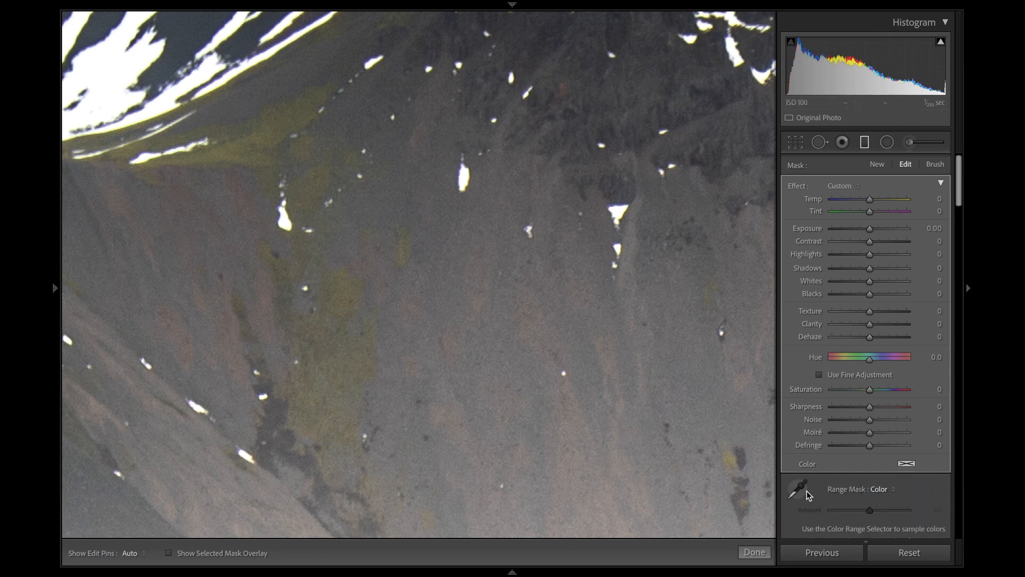
pyautogui.click(357, 358)
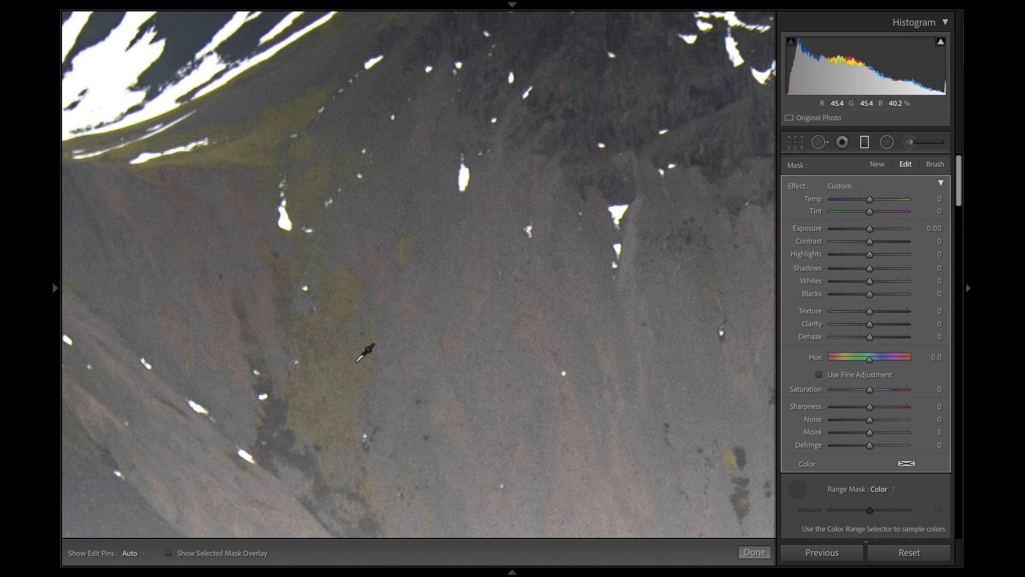
pyautogui.click(227, 148)
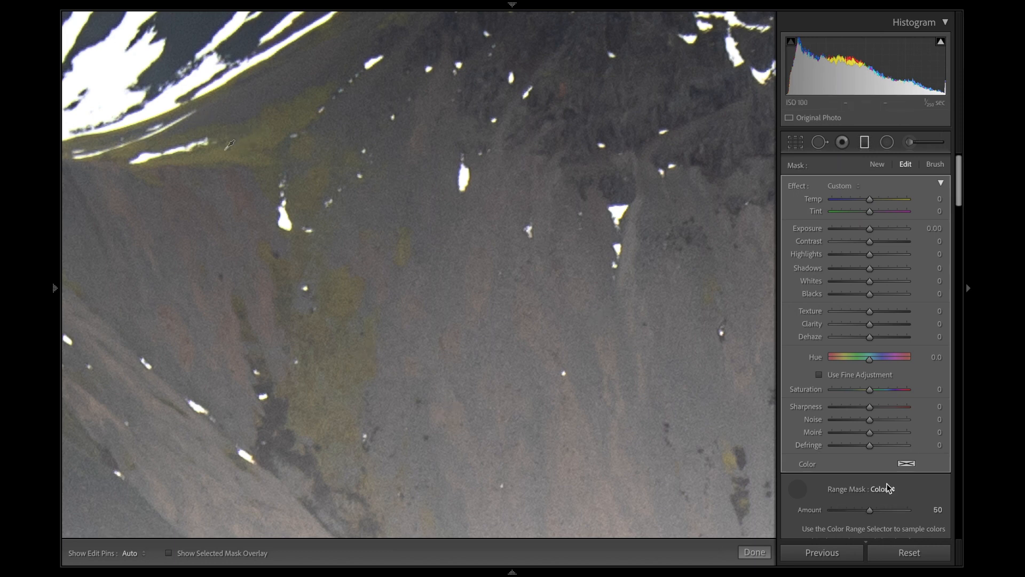
# Set the graduated filter's Temp to -73 and Saturation to -100, and check the effect on the whole photo
pyautogui.moveTo(873, 201); pyautogui.dragTo(846, 206)
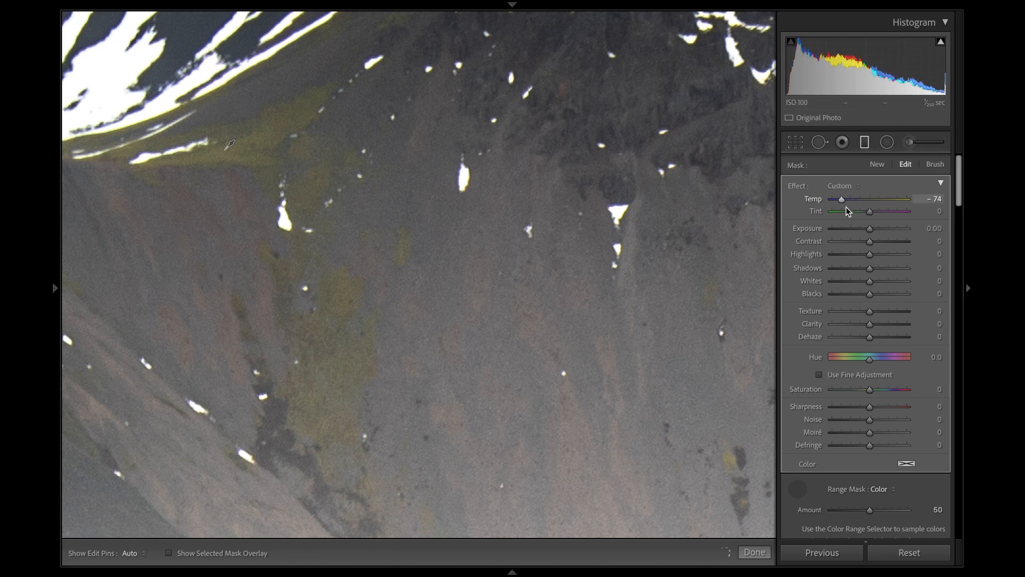
pyautogui.moveTo(806, 390); pyautogui.dragTo(790, 392)
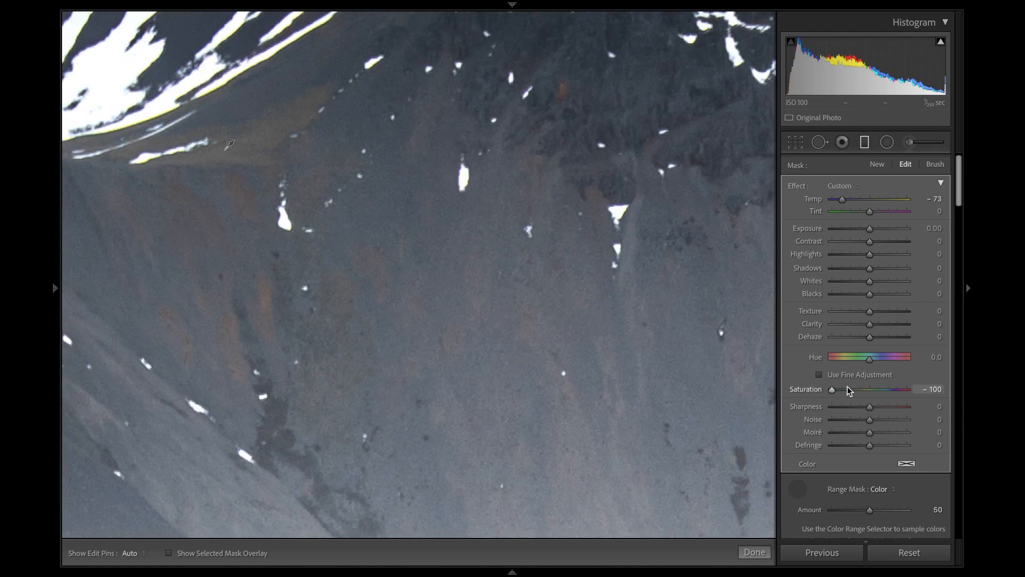
pyautogui.press('z')
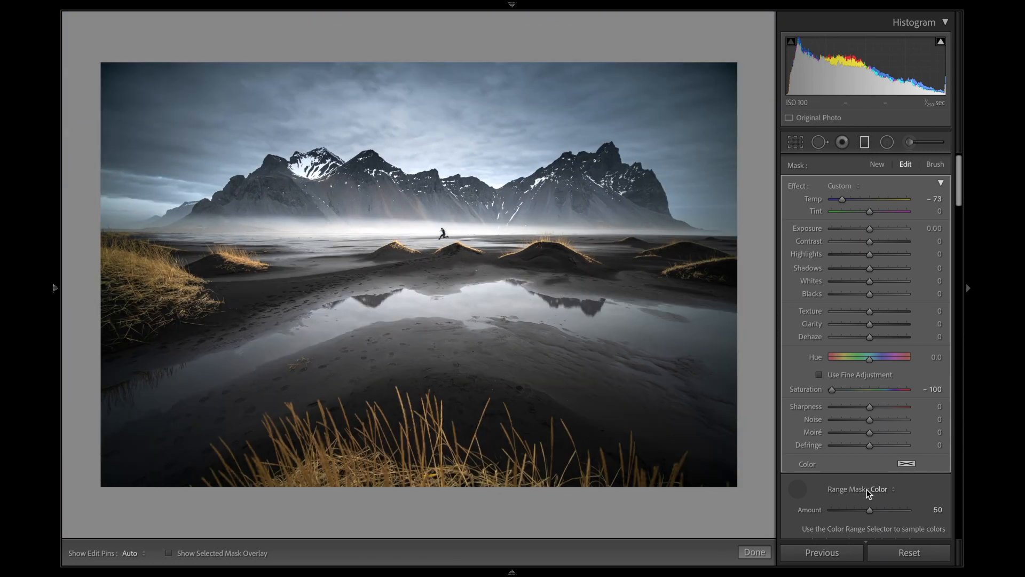
pyautogui.moveTo(833, 390); pyautogui.dragTo(753, 388)
# Try the color range mask's Amount at 100 and 0 on the mountain slope, and undo these changes
pyautogui.press('z')
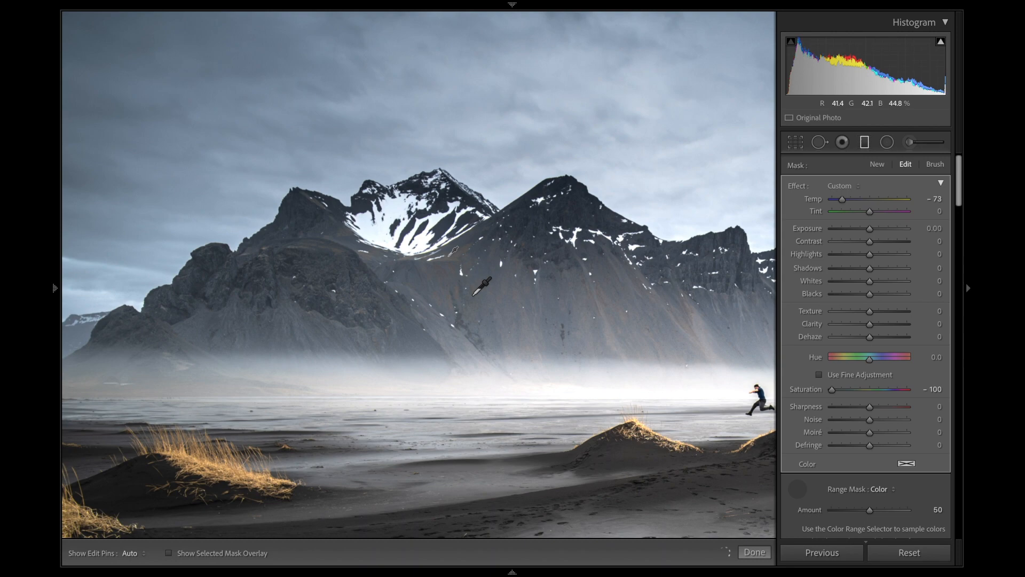
pyautogui.press('z')
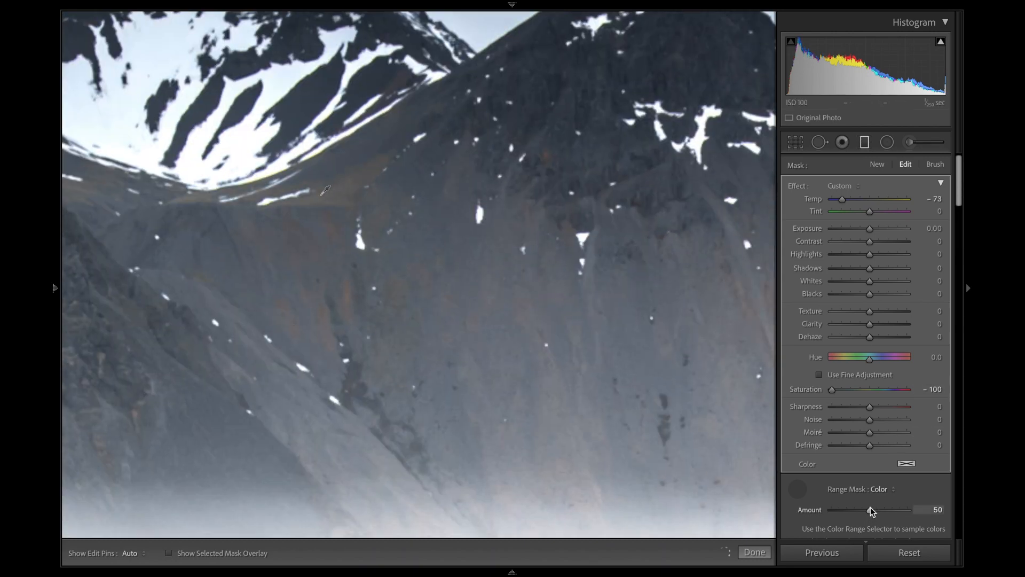
pyautogui.moveTo(870, 508); pyautogui.dragTo(968, 514)
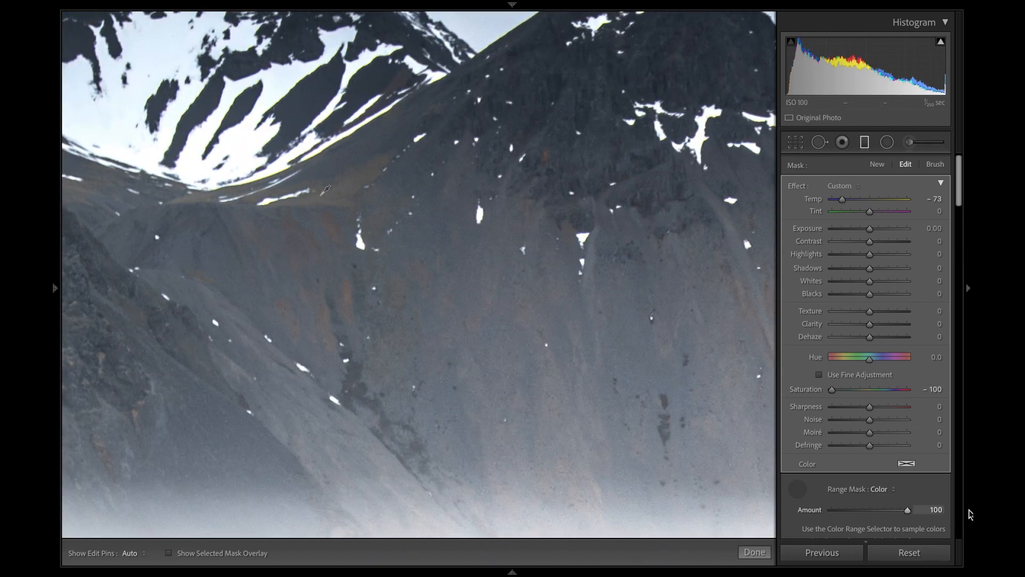
pyautogui.moveTo(951, 514); pyautogui.dragTo(711, 490)
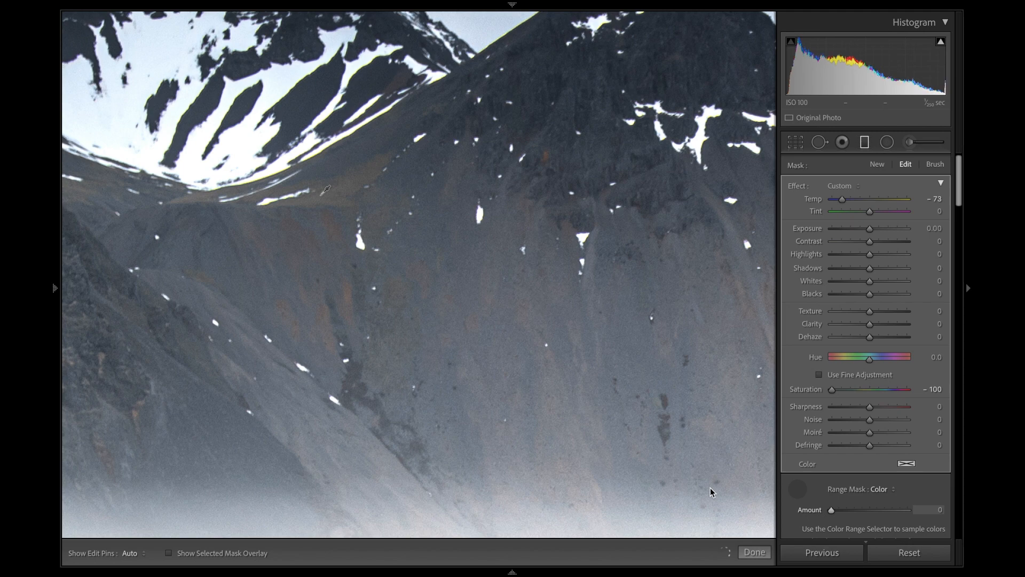
pyautogui.hotkey('ctrl', 'z')
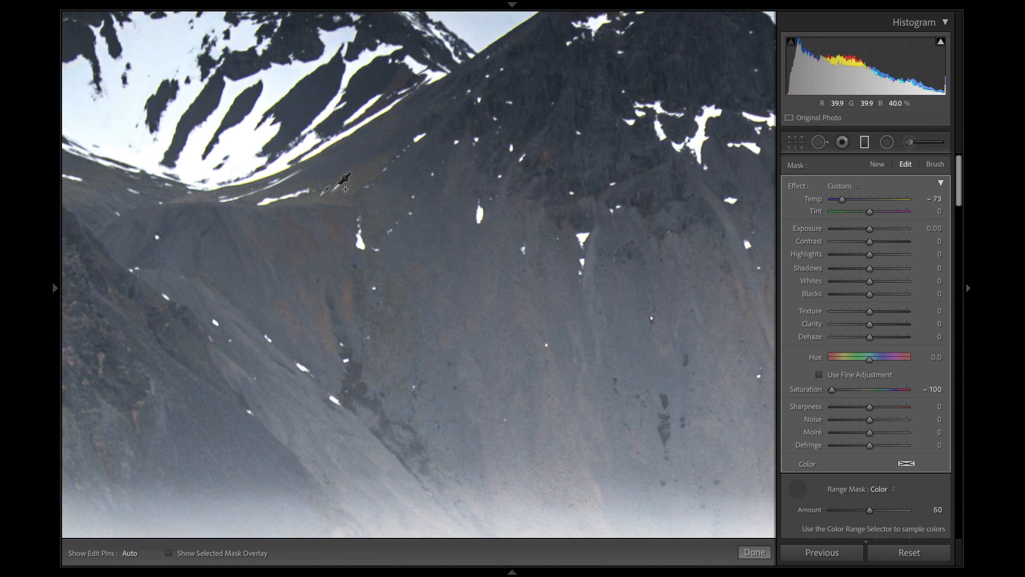
# Add a color sample from the yellowish slope below the snow, set the range Amount to 100 and put the color selector away
pyautogui.keyDown('shift'); pyautogui.click(310, 192); pyautogui.keyUp('shift')
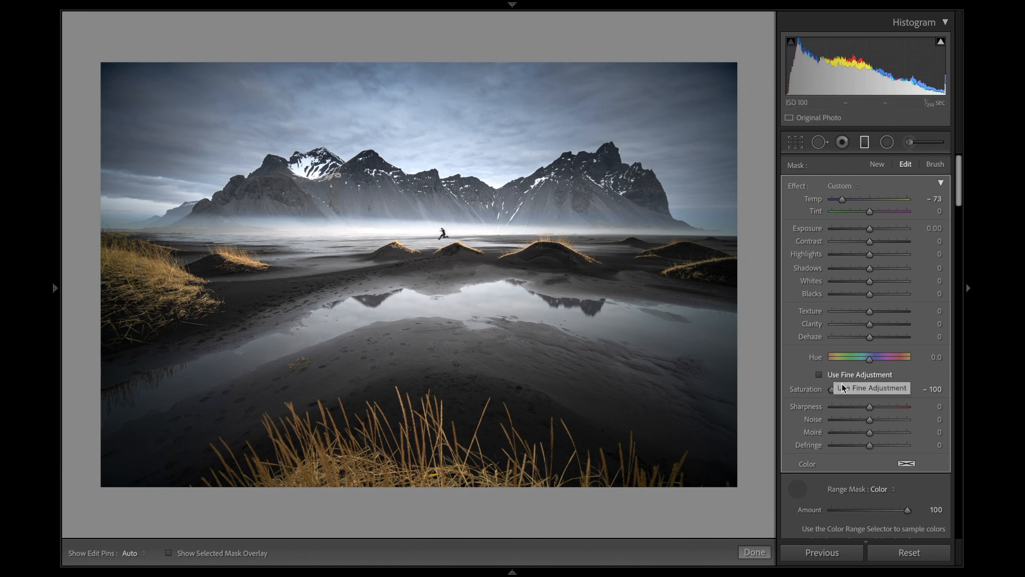
pyautogui.click(798, 487)
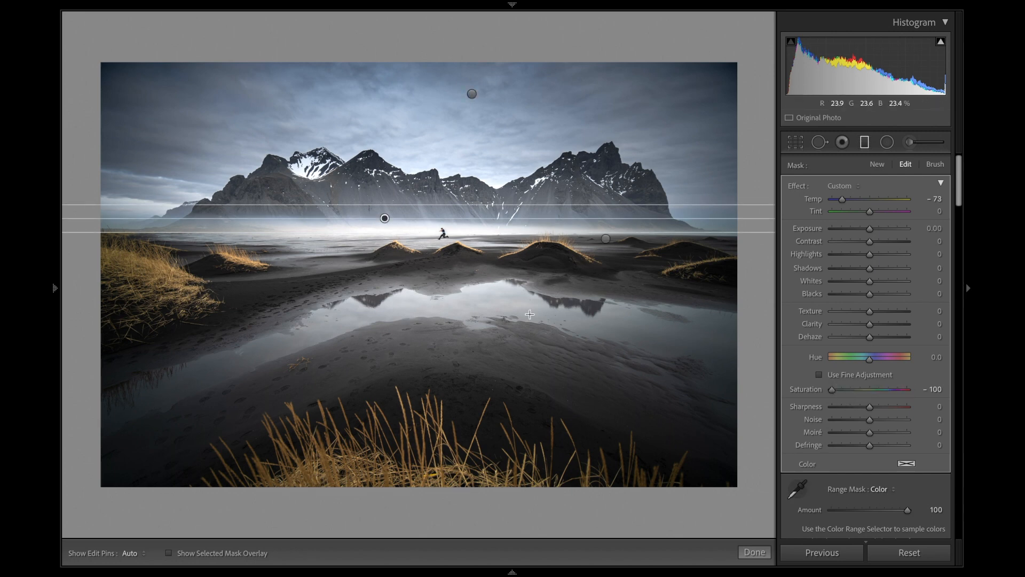
# Delete the color-masked graduated filter at the mountain base and draw a wide, flat radial filter across the lake and shoreline
pyautogui.press('Delete')
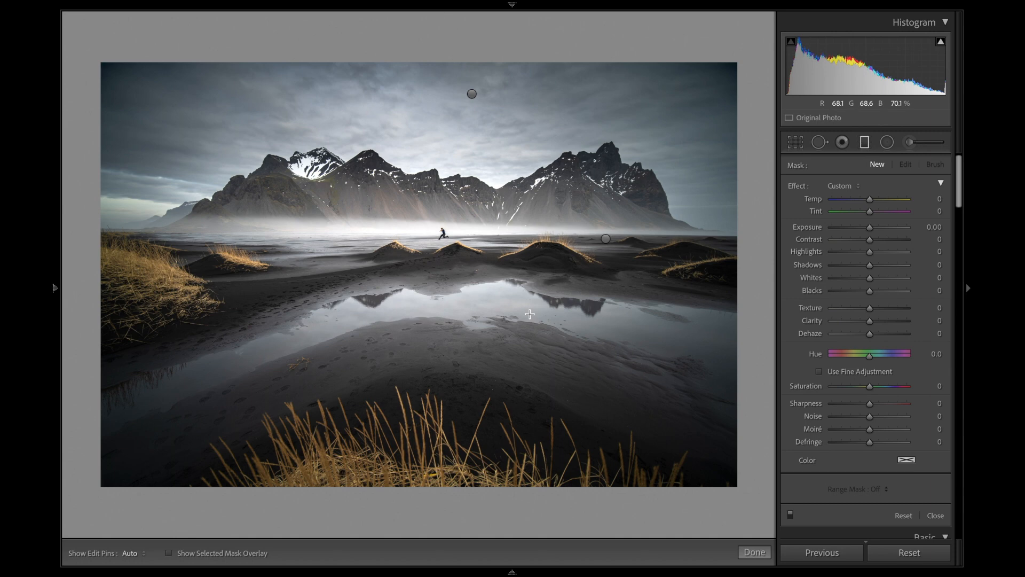
pyautogui.click(887, 142)
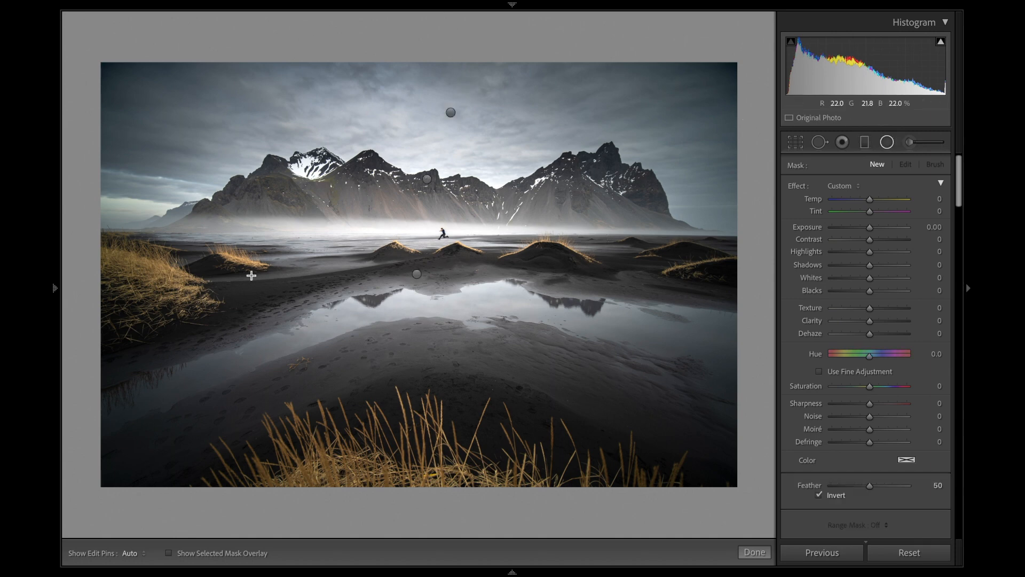
pyautogui.moveTo(136, 272); pyautogui.dragTo(1024, 353)
pyautogui.moveTo(432, 292); pyautogui.dragTo(723, 303)
pyautogui.moveTo(380, 283); pyautogui.dragTo(396, 285)
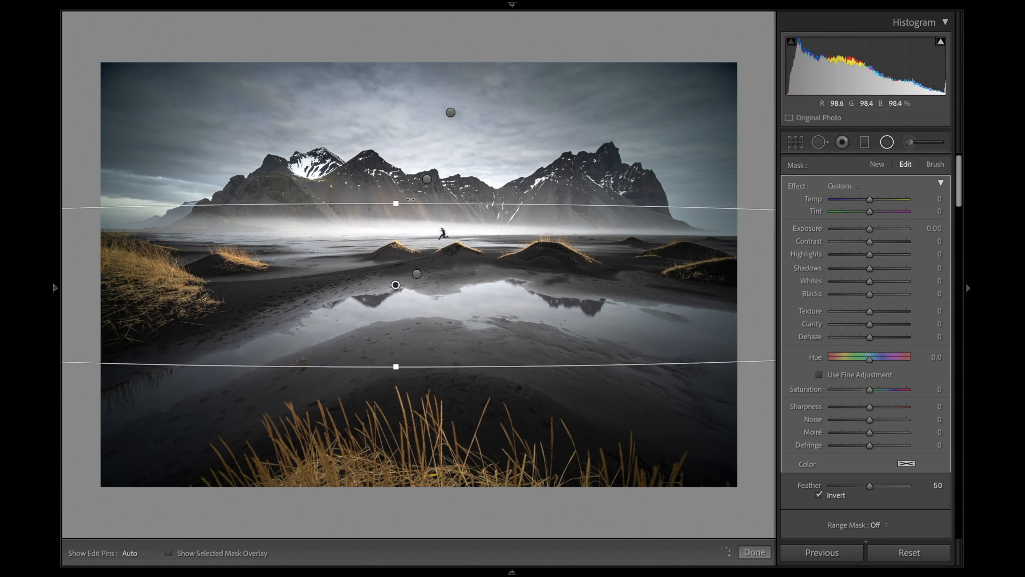
pyautogui.moveTo(393, 203); pyautogui.dragTo(392, 217)
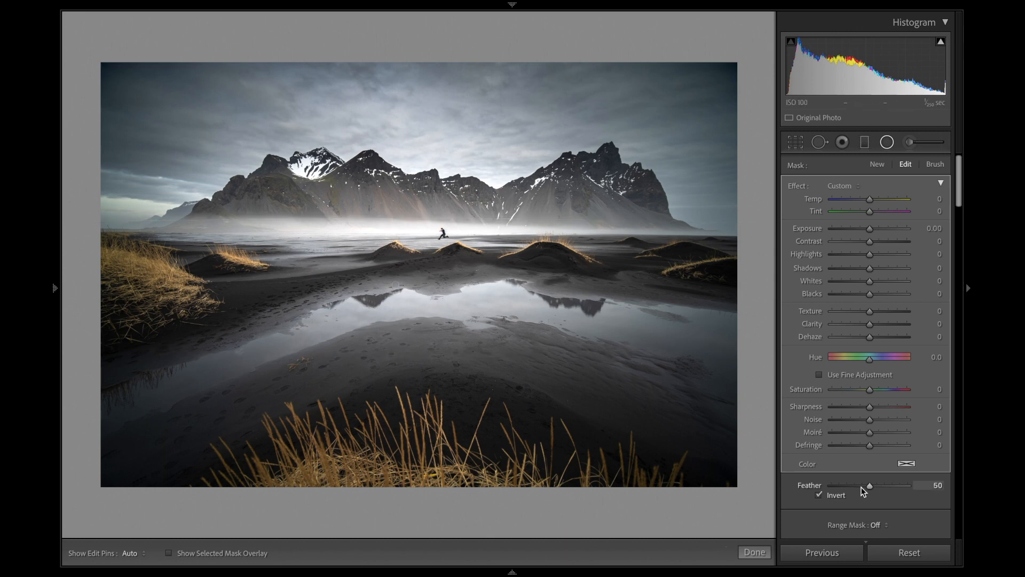
# Set the radial filter's Feather to 9 and limit it with a Color range mask sampled from the golden grass on the small dune
pyautogui.moveTo(856, 486); pyautogui.dragTo(836, 486)
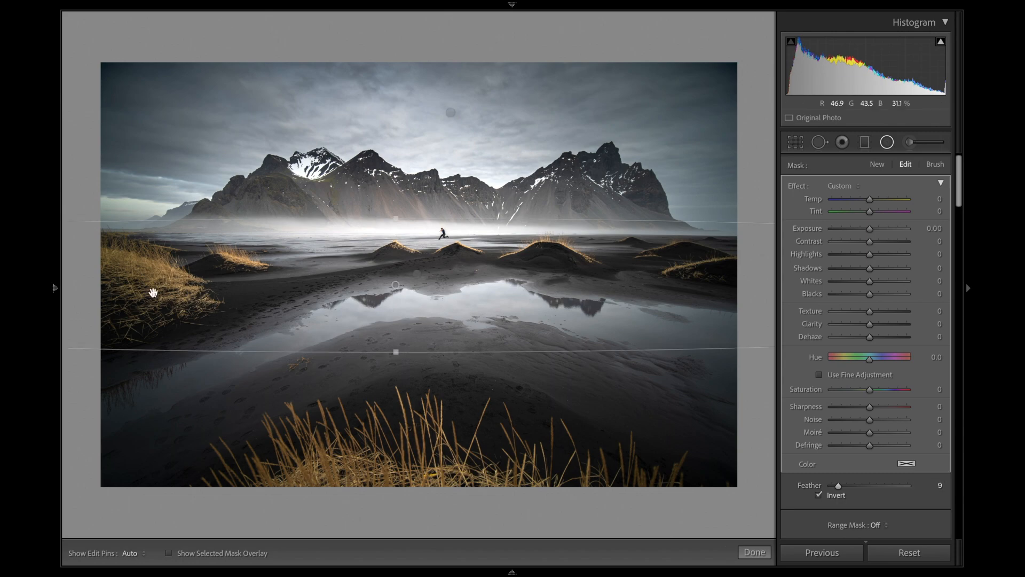
pyautogui.press('alt')
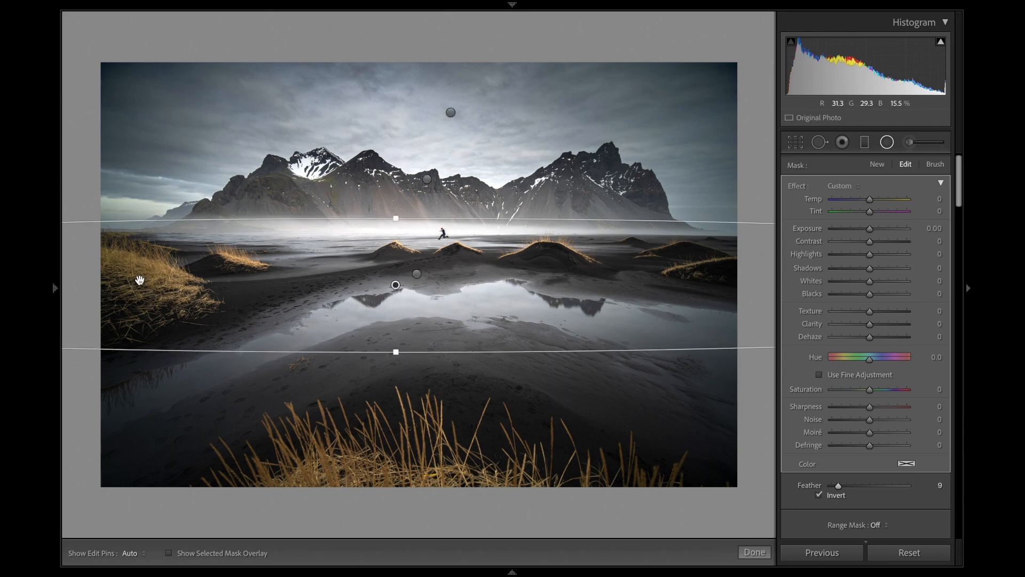
pyautogui.press('z')
pyautogui.scroll(-5, 252, 412)
pyautogui.hscroll(-6, 251, 412)
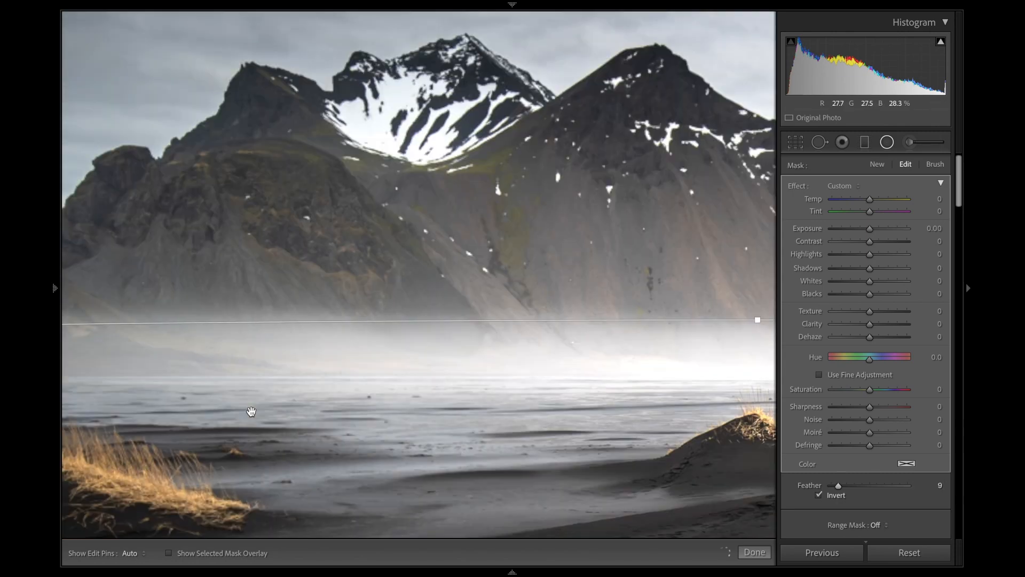
pyautogui.moveTo(251, 411); pyautogui.dragTo(510, 389)
pyautogui.moveTo(572, 314); pyautogui.dragTo(386, 380)
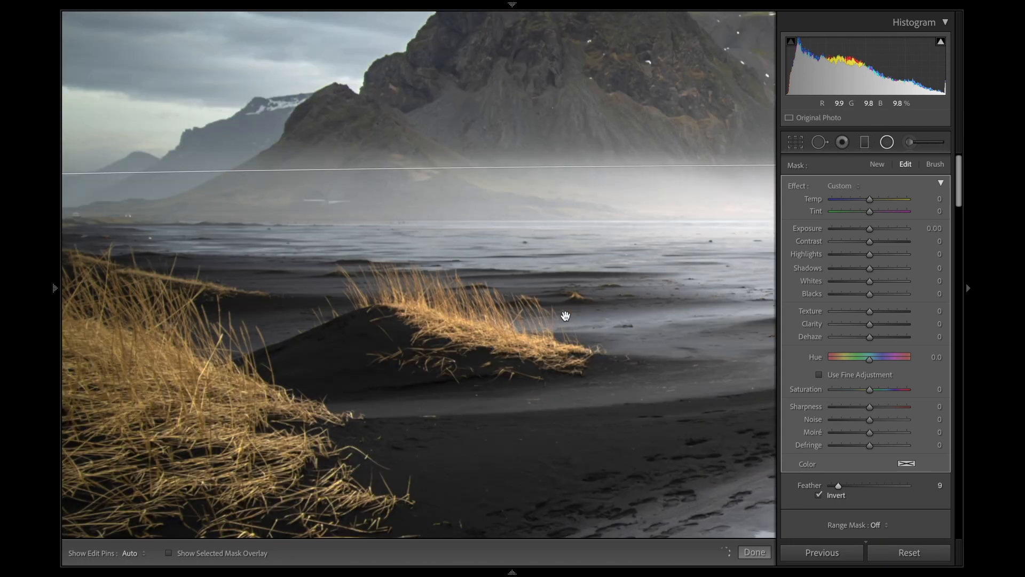
pyautogui.click(875, 524)
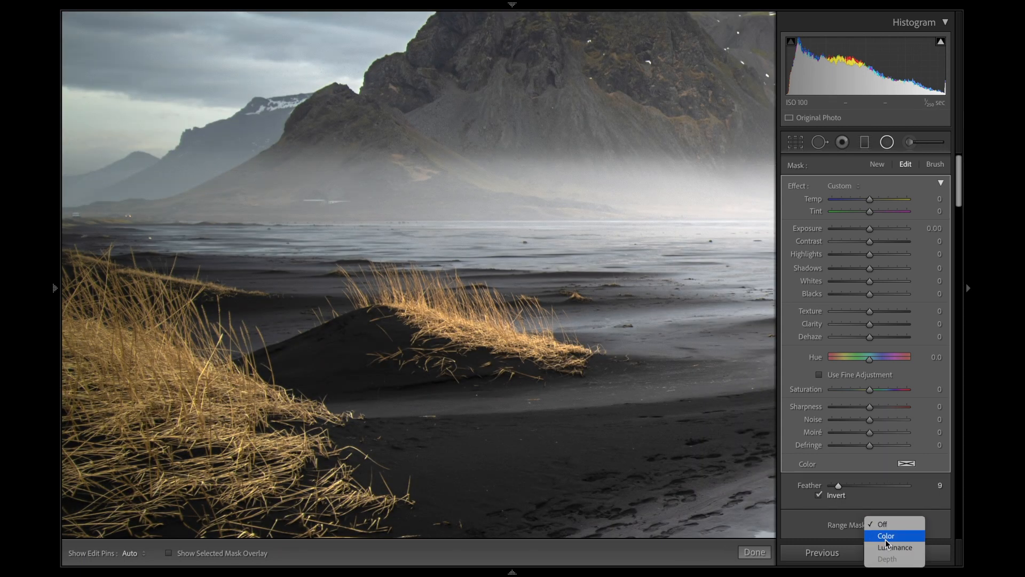
pyautogui.click(885, 536)
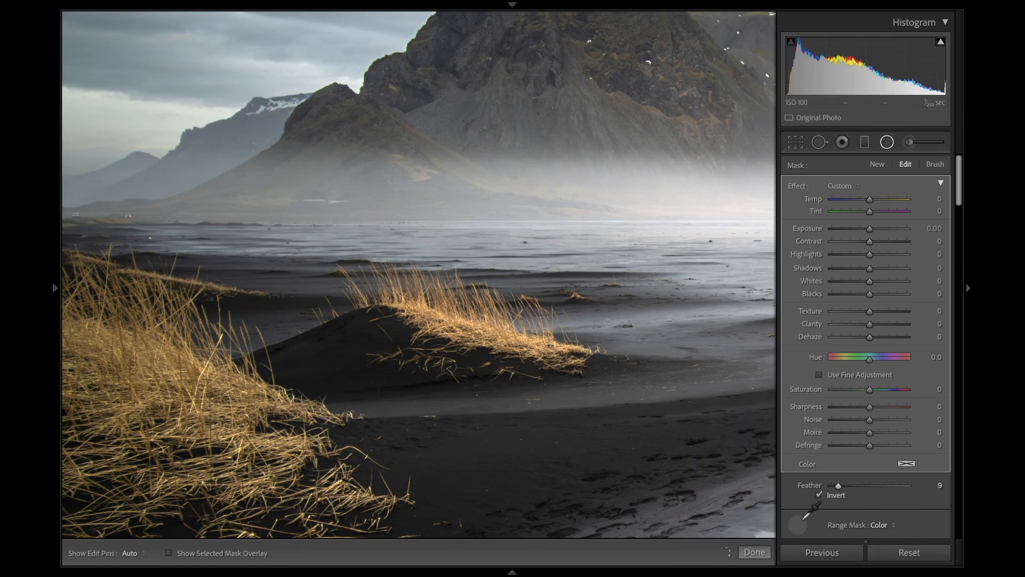
pyautogui.click(479, 319)
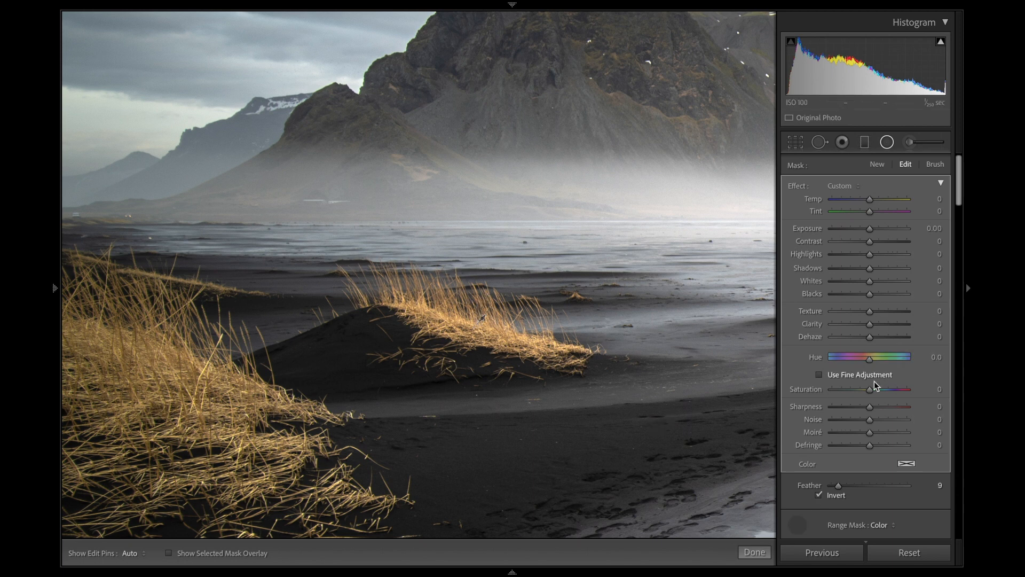
# Set the radial filter's Saturation to 5, Temp to 24 and Exposure to 0.45 to warm and brighten the grass
pyautogui.moveTo(874, 393); pyautogui.dragTo(896, 400)
pyautogui.moveTo(892, 391); pyautogui.dragTo(870, 396)
pyautogui.moveTo(872, 200); pyautogui.dragTo(878, 233)
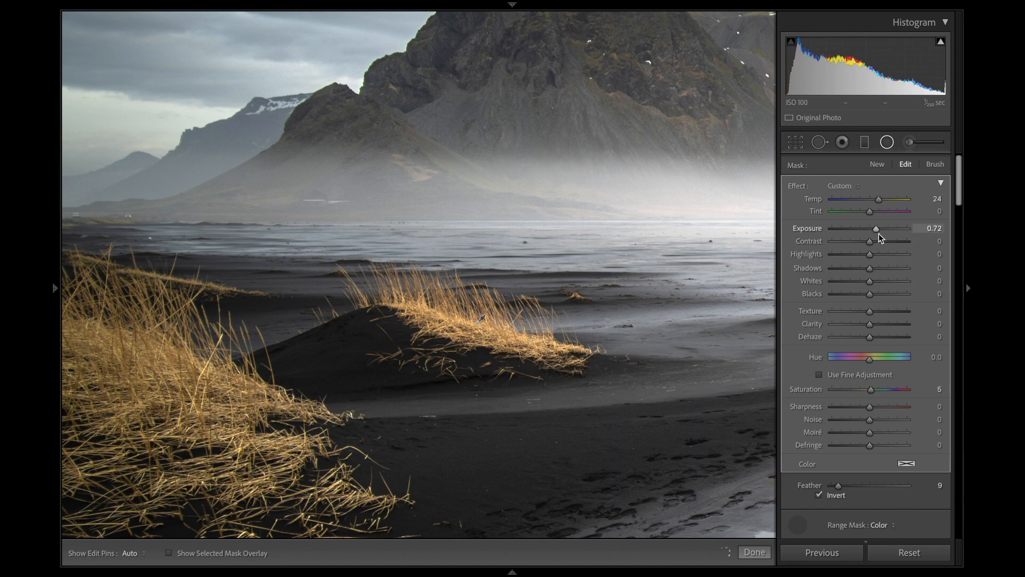
pyautogui.press('z')
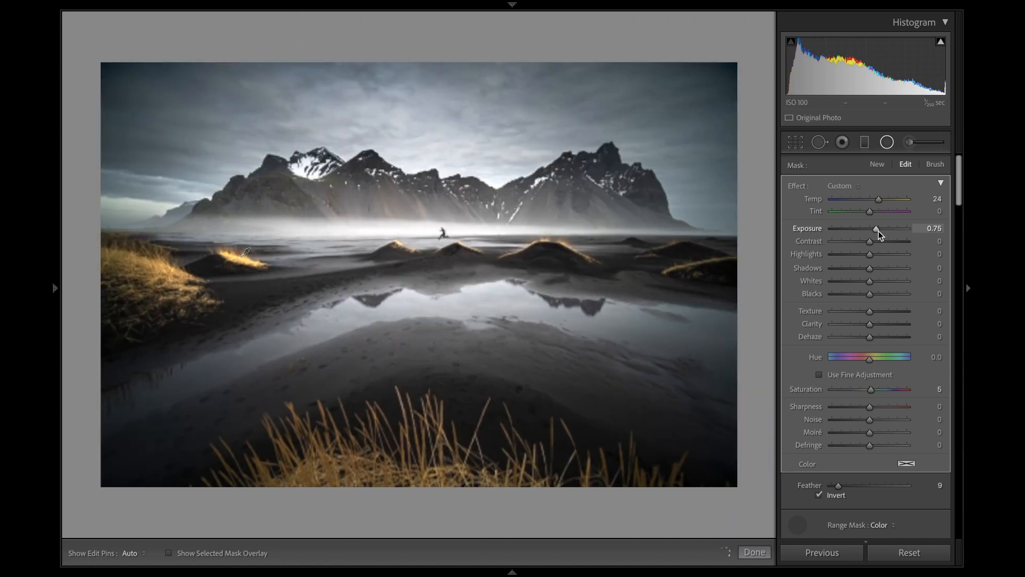
pyautogui.moveTo(878, 229); pyautogui.dragTo(876, 229)
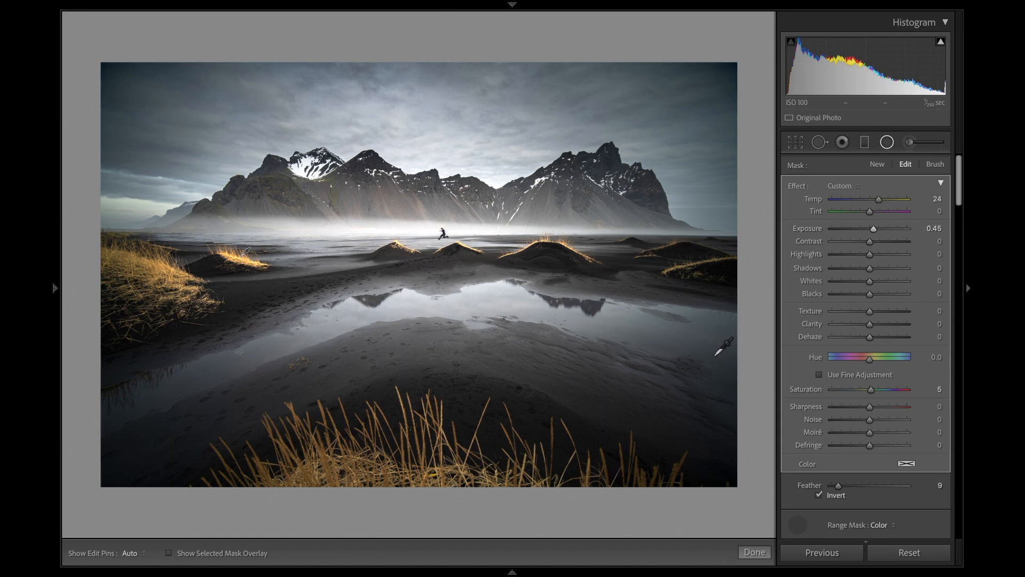
# Close the radial filter and roll the photo back in History to the Update Range Mask Color Amount state before the graduated filter's deletion
pyautogui.click(755, 552)
pyautogui.hotkey('ctrl', 'z')
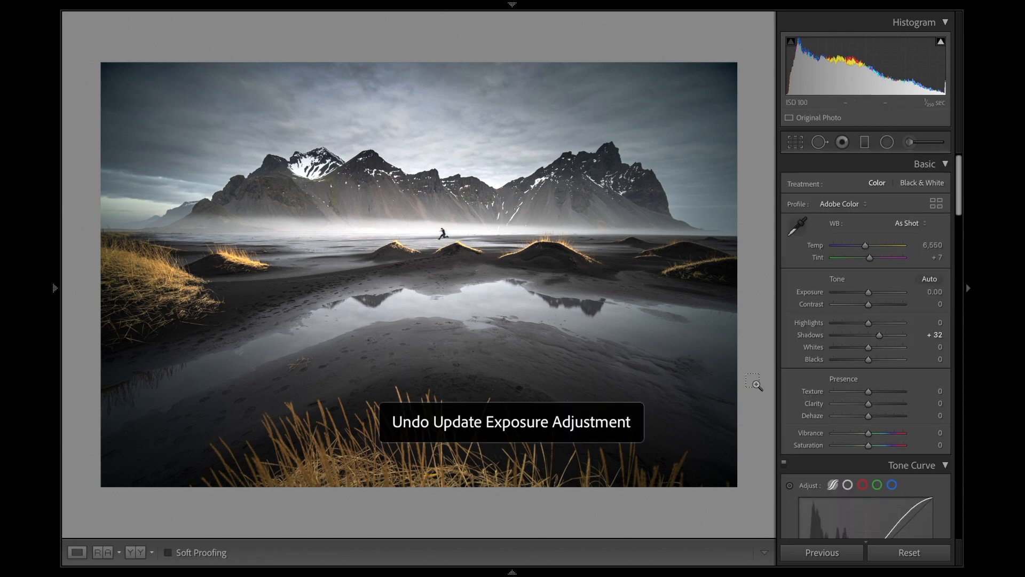
pyautogui.click(54, 285)
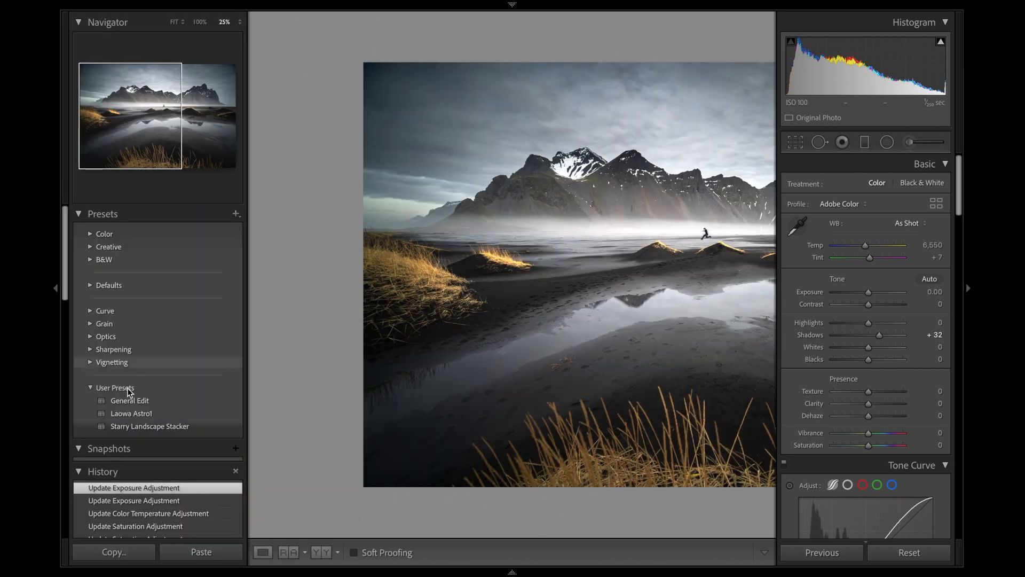
pyautogui.scroll(-3, 140, 501)
pyautogui.scroll(-2, 139, 502)
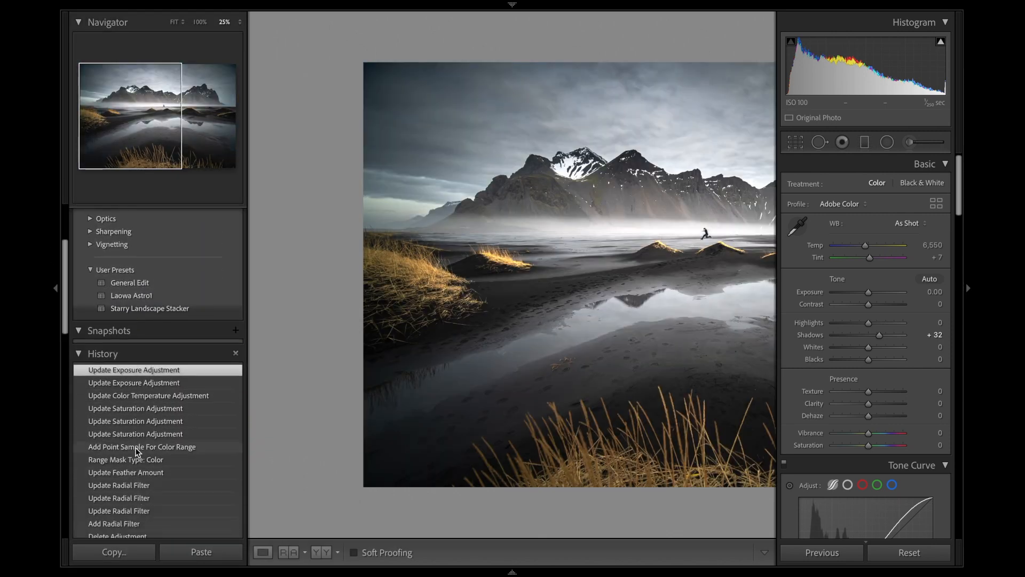
pyautogui.scroll(-3, 133, 462)
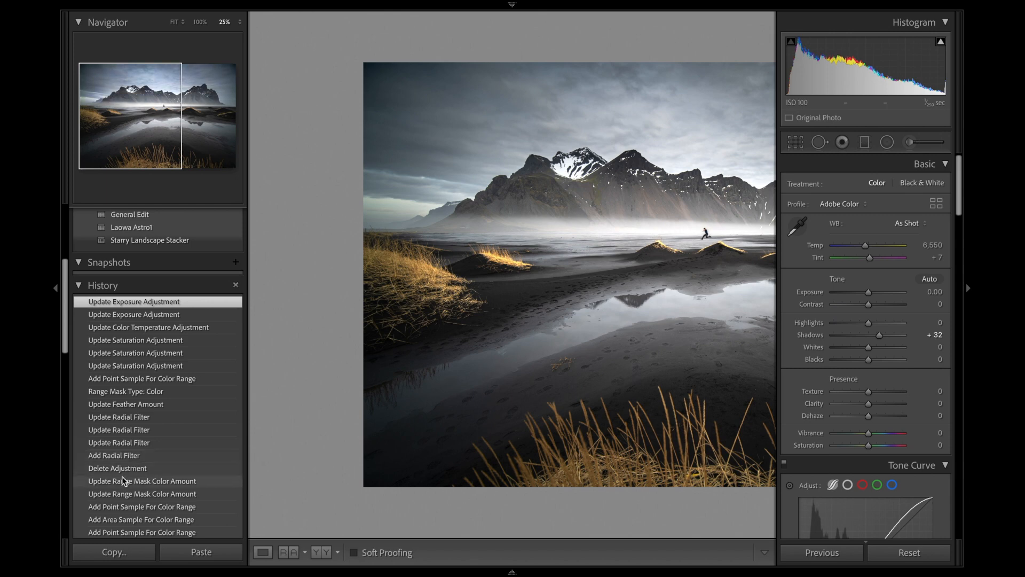
pyautogui.click(122, 480)
pyautogui.click(57, 289)
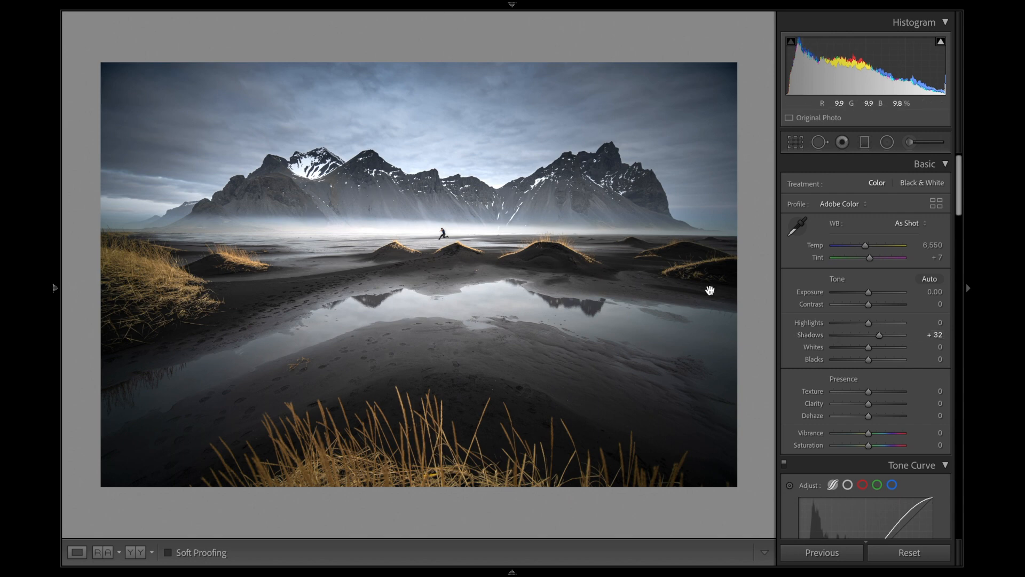
# Add a graduated filter over the foreground grass and sand, fading out at the lake, and set its Whites to -72
pyautogui.scroll(-5, 841, 377)
pyautogui.scroll(-2, 842, 377)
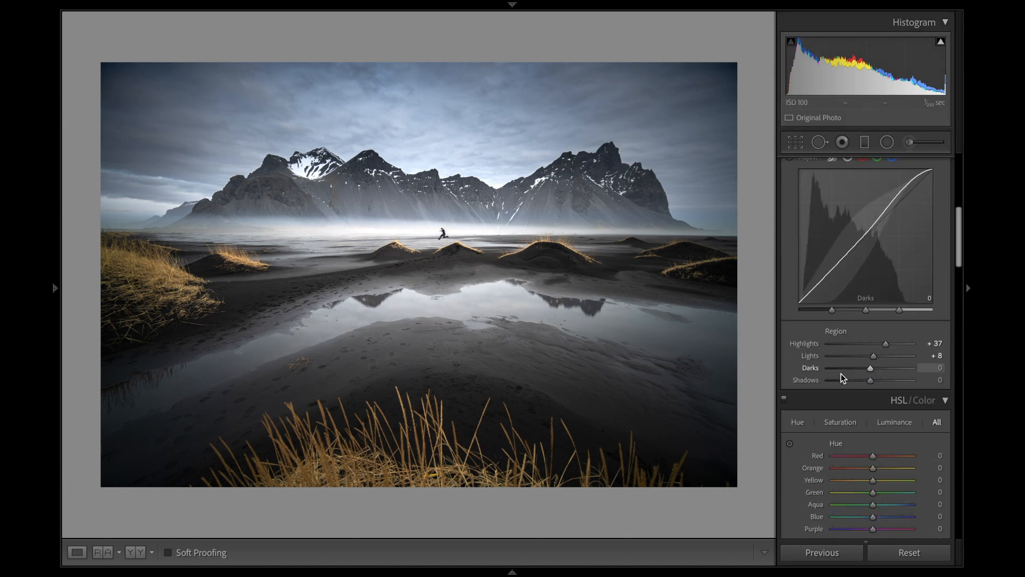
pyautogui.press('m')
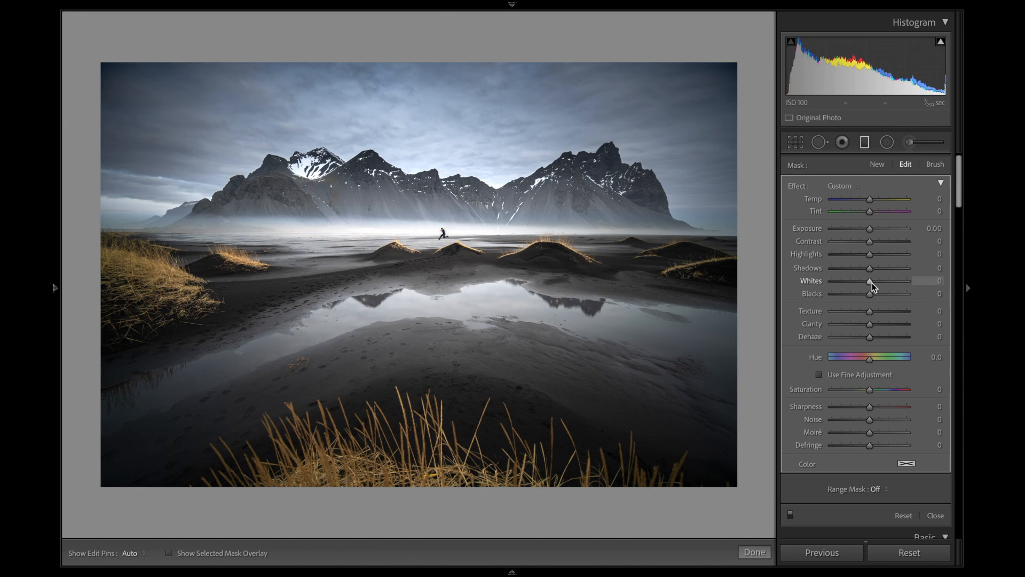
pyautogui.moveTo(879, 288); pyautogui.dragTo(848, 300)
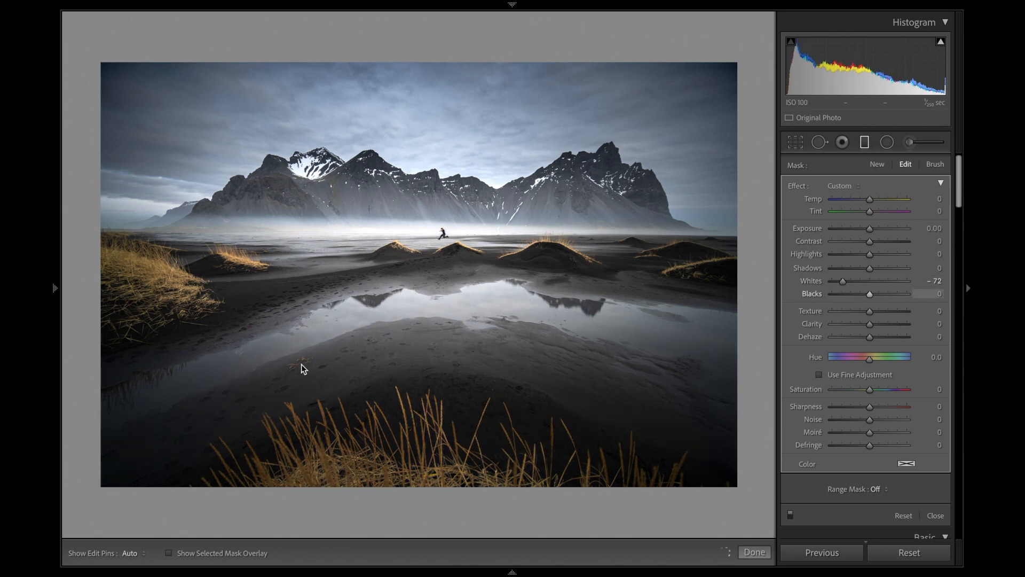
pyautogui.moveTo(500, 457); pyautogui.dragTo(377, 295)
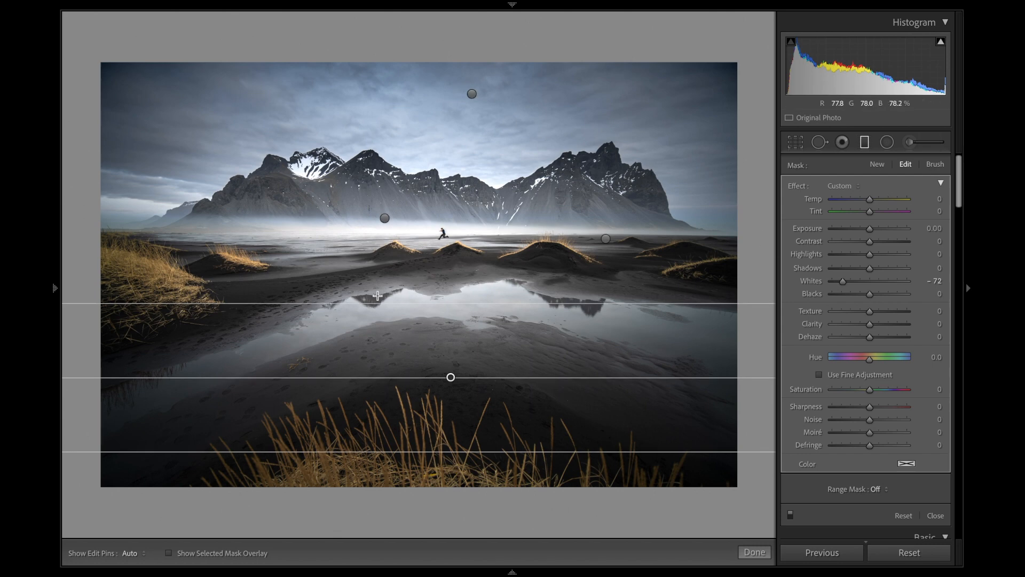
pyautogui.click(754, 552)
# Move the color-masked graduated filter from the mountain base down to the shoreline and finish editing it
pyautogui.scroll(-10, 866, 411)
pyautogui.scroll(-8, 866, 410)
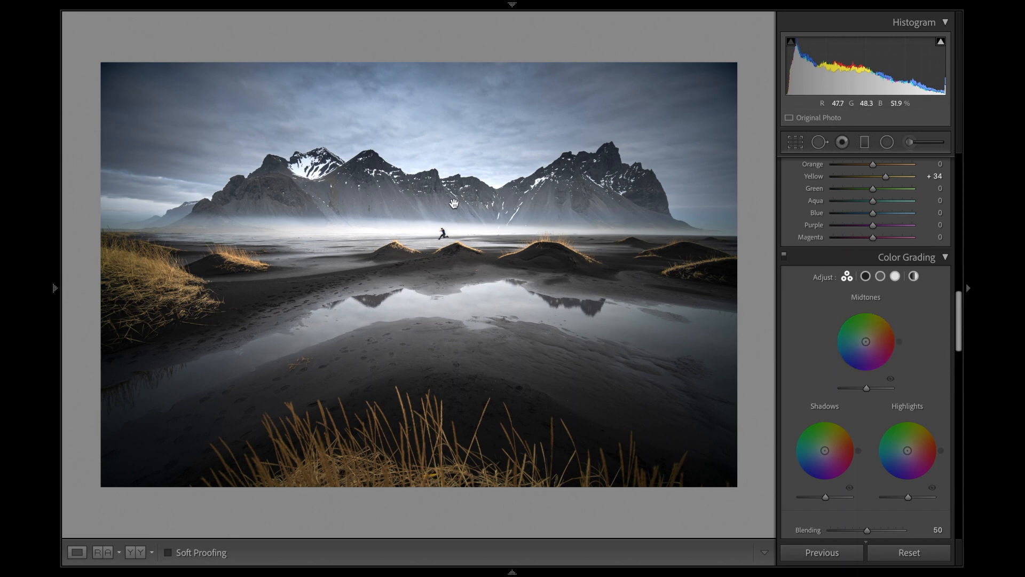
pyautogui.click(886, 143)
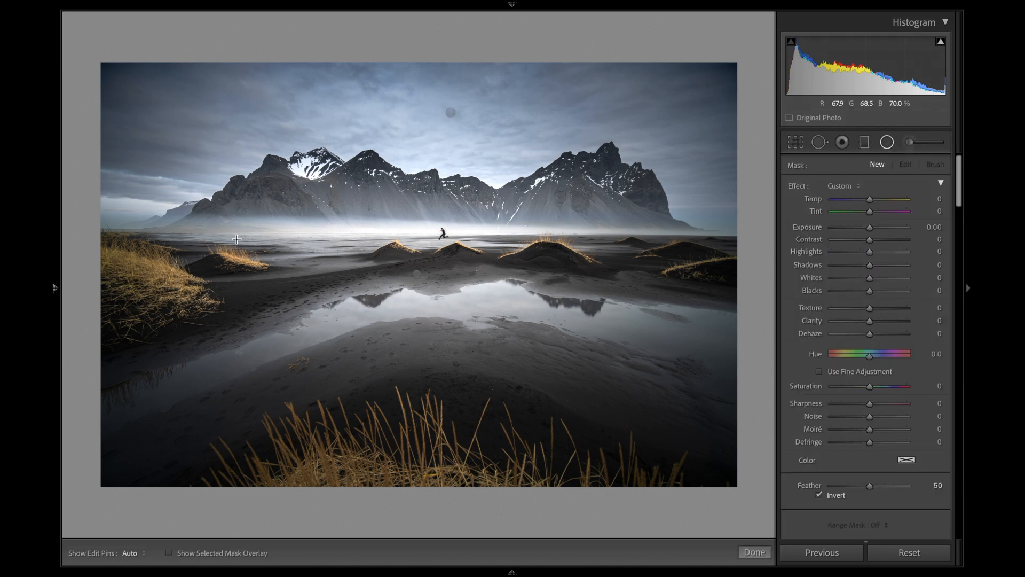
pyautogui.click(864, 142)
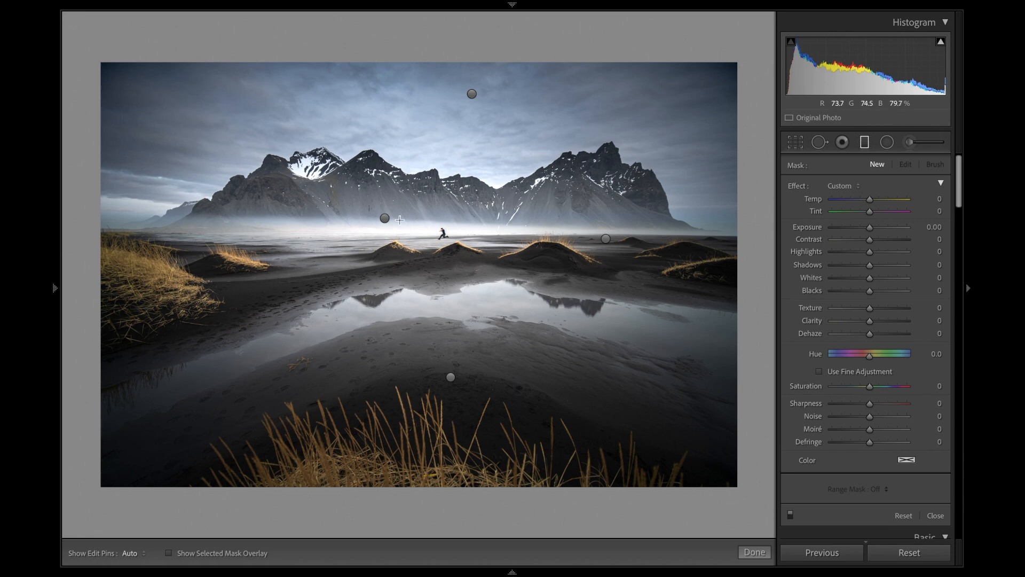
pyautogui.click(384, 218)
pyautogui.moveTo(385, 219)
pyautogui.mouseDown()
pyautogui.moveTo(388, 251)
pyautogui.moveTo(387, 234)
pyautogui.mouseUp()
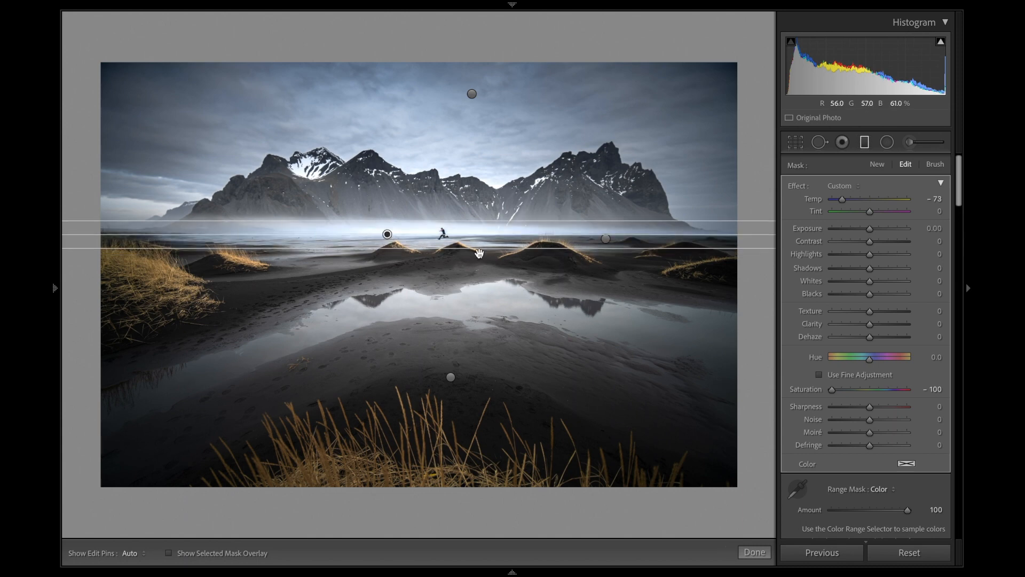
pyautogui.click(754, 552)
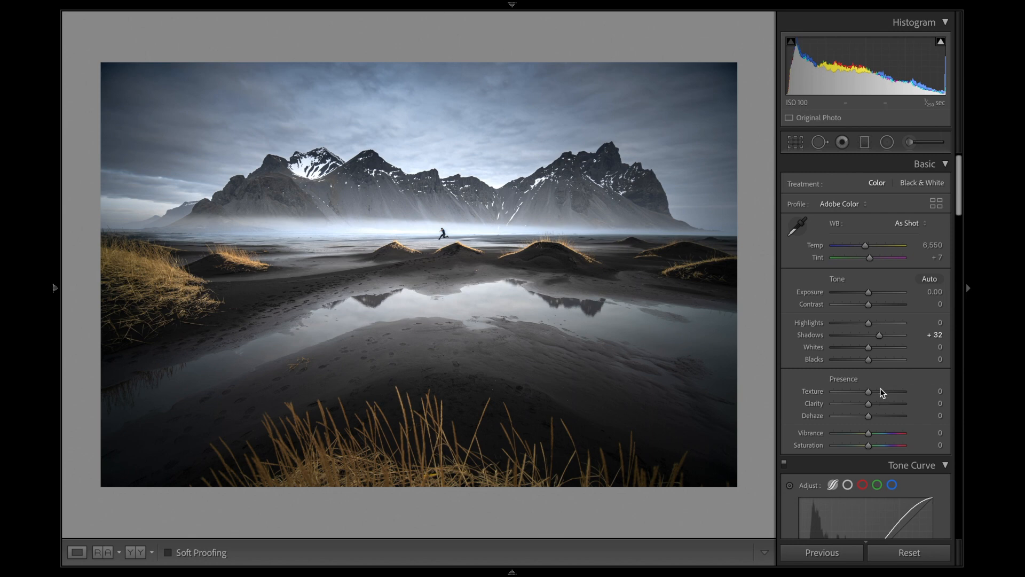
# Set the sharpening Masking to 64 while previewing the black-and-white mask, and set the sharpening Amount to 25
pyautogui.scroll(-10, 882, 386)
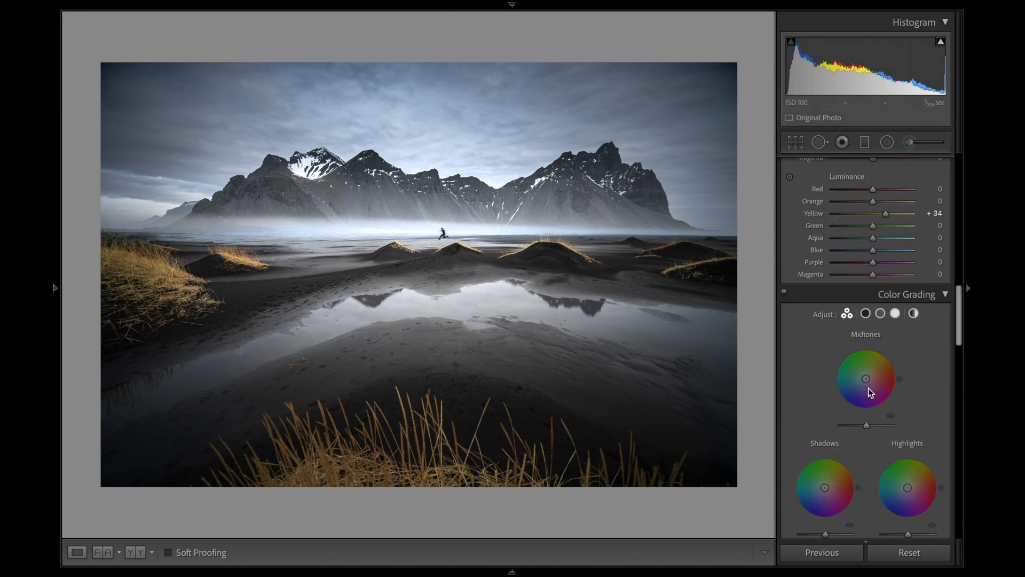
pyautogui.scroll(-2, 878, 434)
pyautogui.scroll(-3, 881, 435)
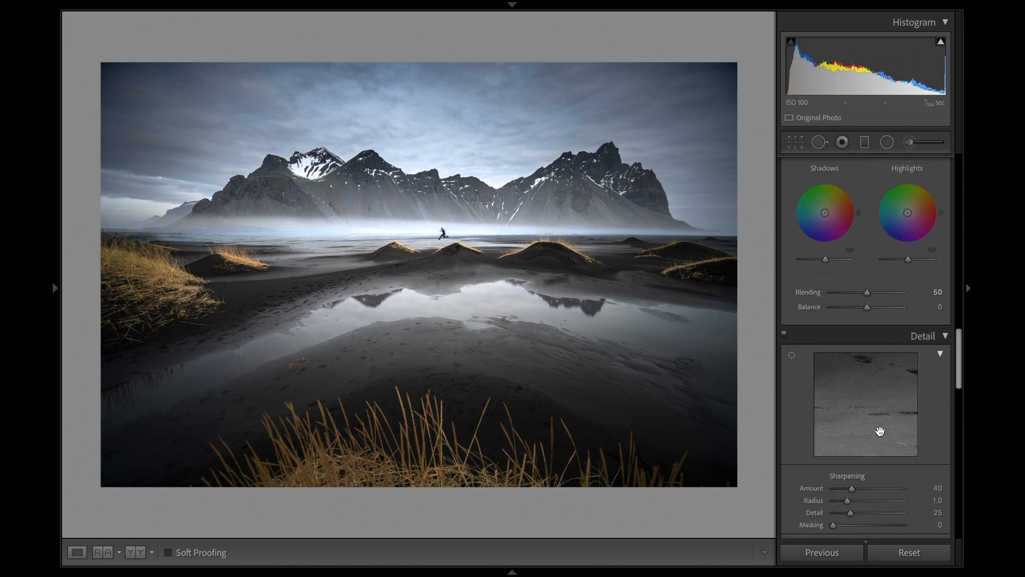
pyautogui.scroll(1, 869, 211)
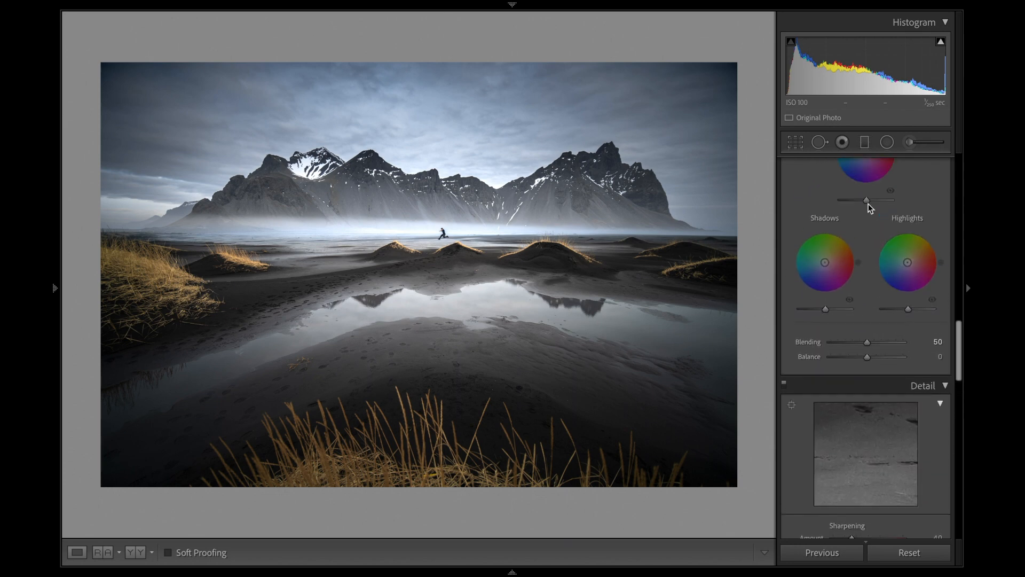
pyautogui.scroll(-2, 868, 208)
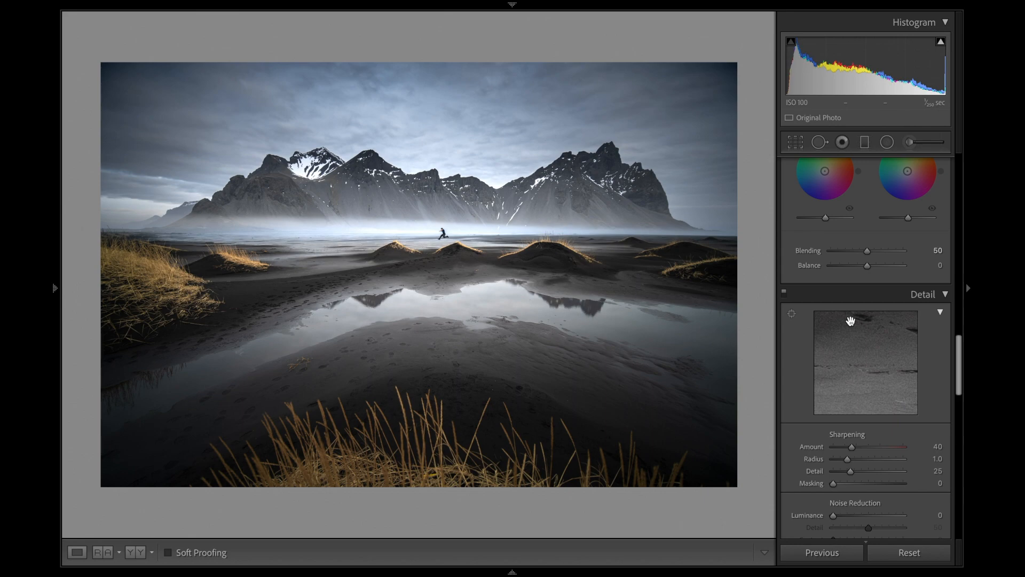
pyautogui.scroll(-2, 848, 452)
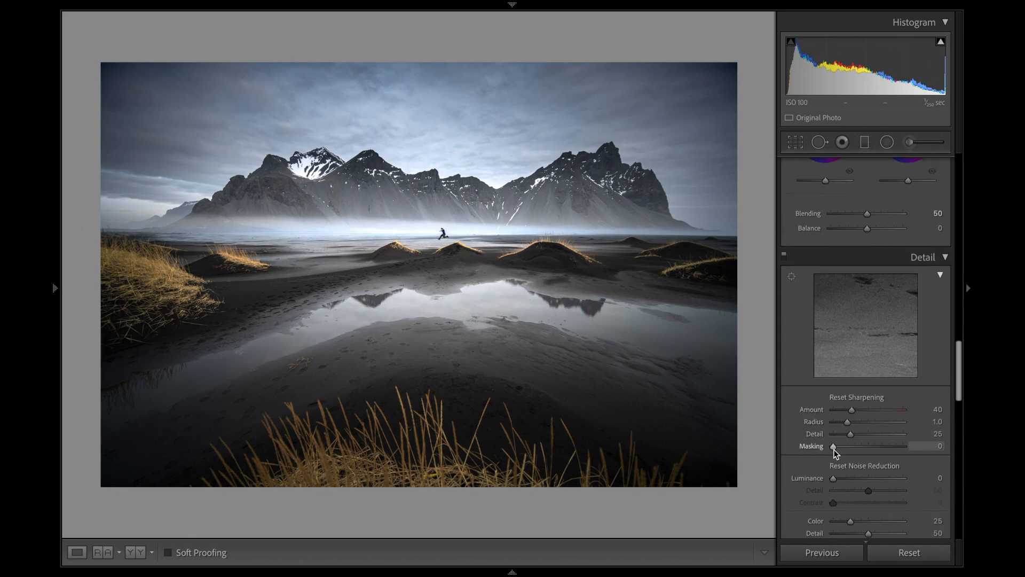
pyautogui.press('alt')
pyautogui.moveTo(834, 449); pyautogui.dragTo(876, 455)
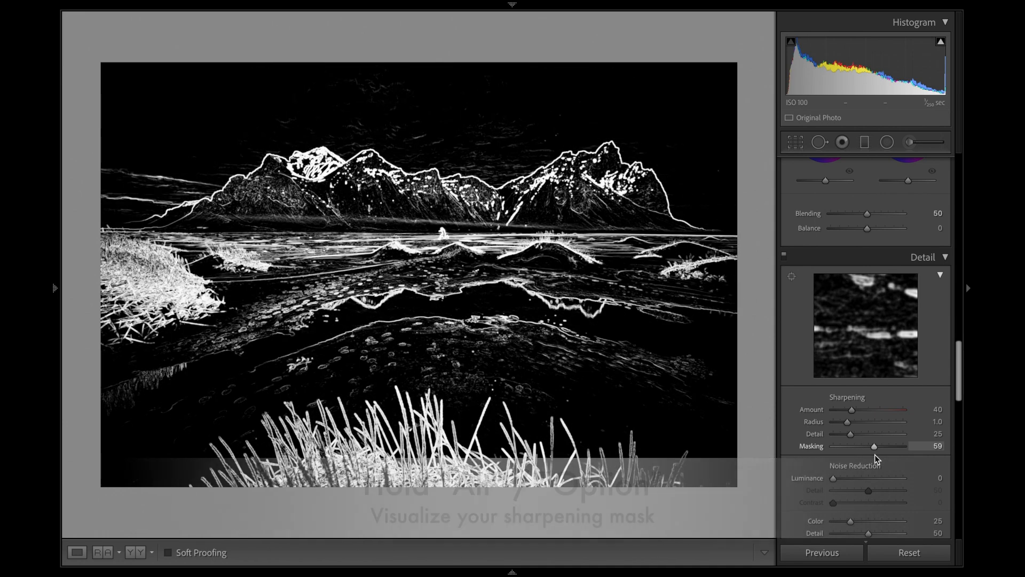
pyautogui.moveTo(881, 458); pyautogui.dragTo(880, 457)
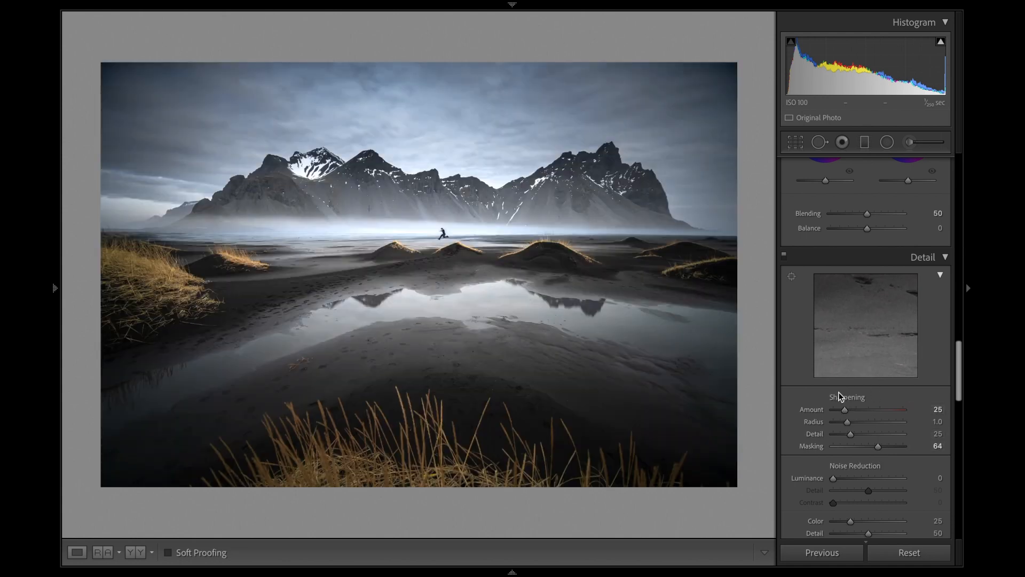
# Enable Remove Chromatic Aberration in the lens corrections for the photo
pyautogui.scroll(-5, 870, 431)
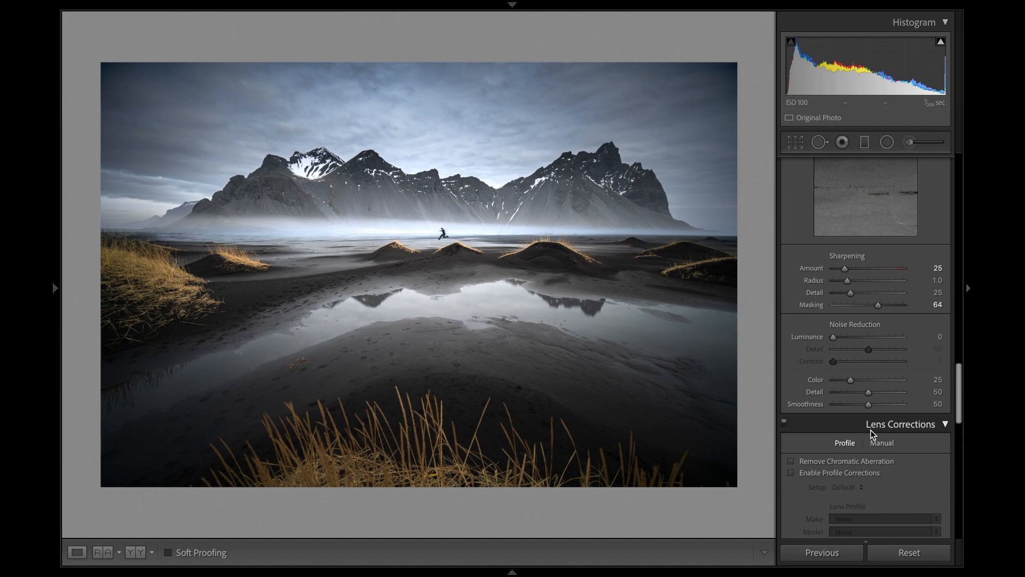
pyautogui.scroll(-3, 872, 434)
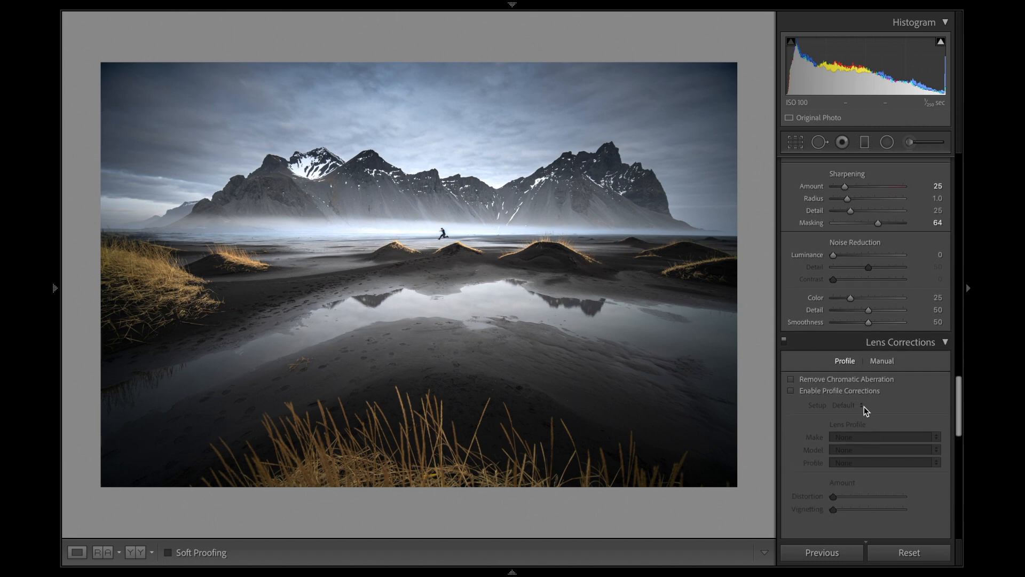
pyautogui.click(832, 380)
pyautogui.scroll(2, 863, 275)
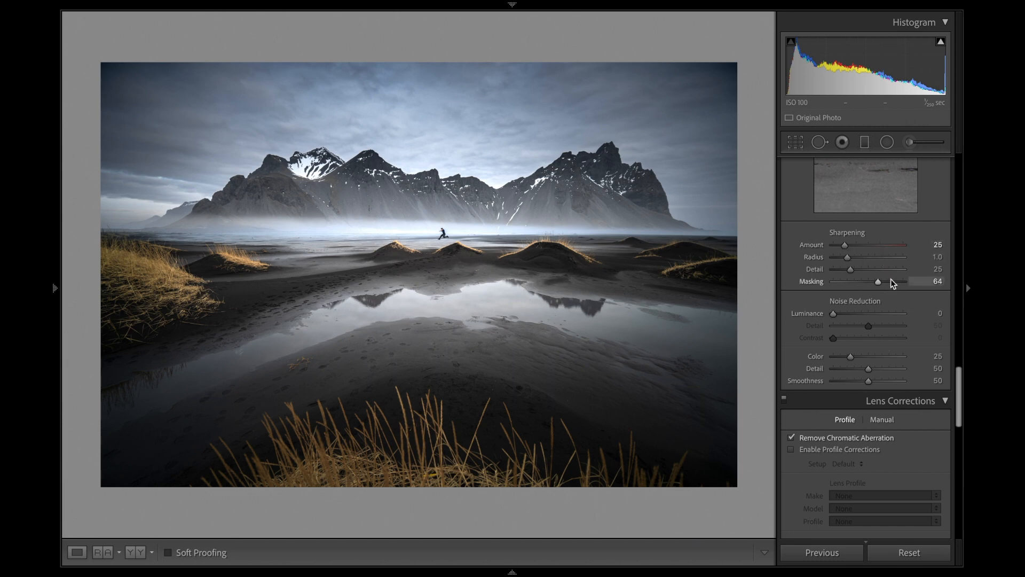
# Raise the manual lens Vignetting Amount slightly above zero to brighten the photo's corners
pyautogui.scroll(-5, 881, 292)
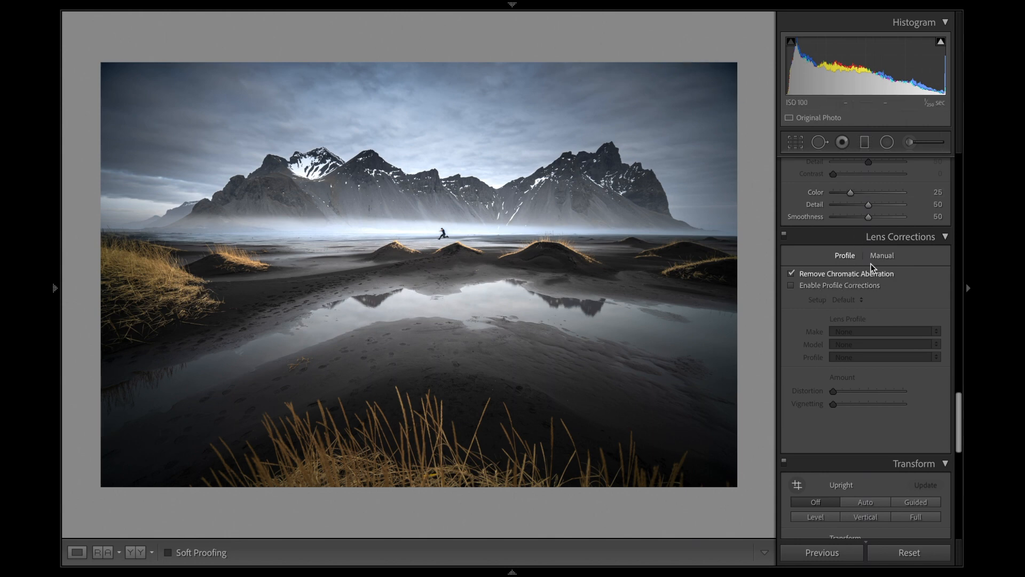
pyautogui.click(881, 256)
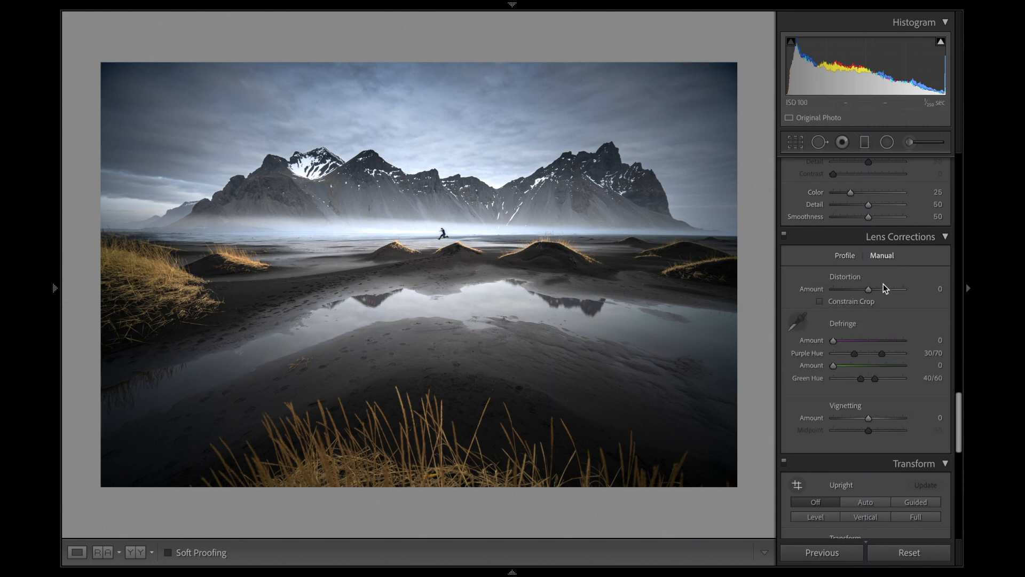
pyautogui.moveTo(869, 419); pyautogui.dragTo(882, 420)
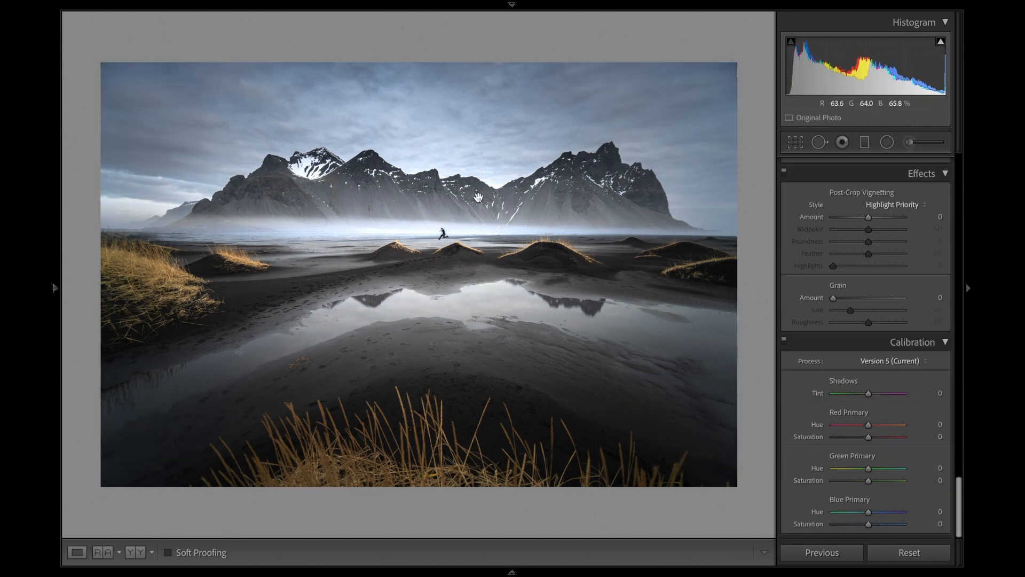
# Crop the photo to a 4 x 5 / 8 x 10 portrait frame around the runner, central dunes and mountain valley
pyautogui.click(796, 142)
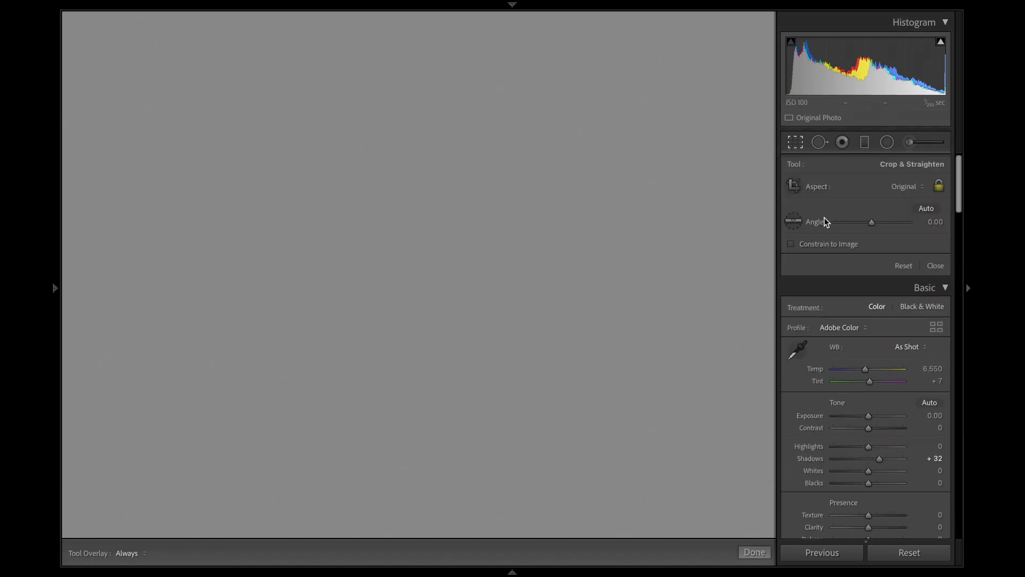
pyautogui.click(923, 190)
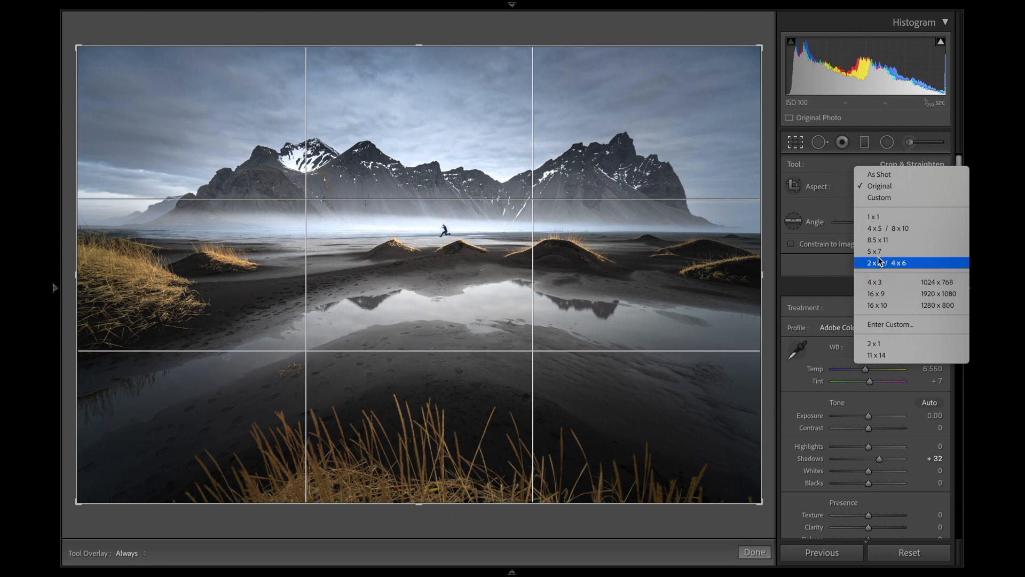
pyautogui.click(878, 228)
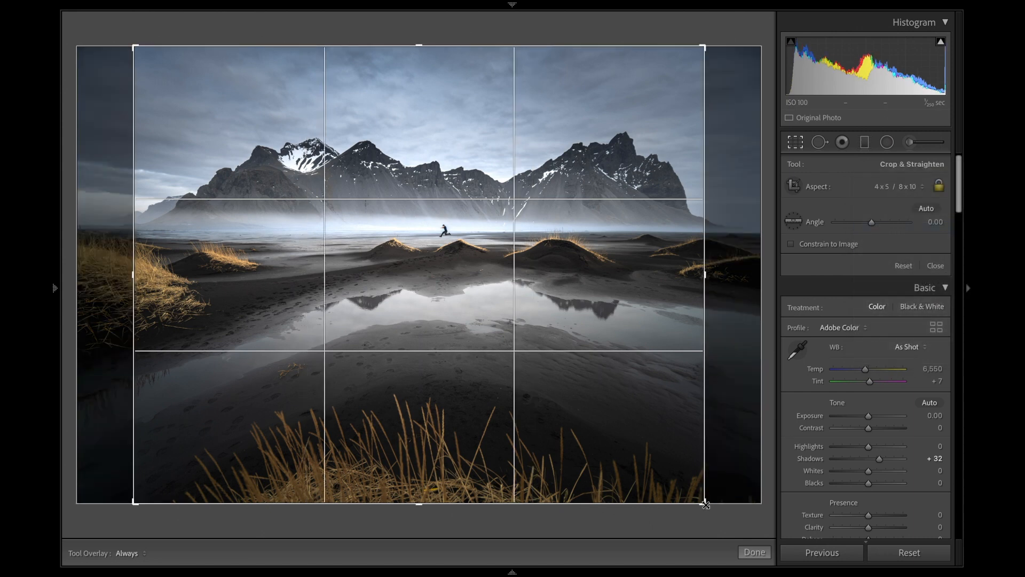
pyautogui.moveTo(706, 502); pyautogui.dragTo(629, 517)
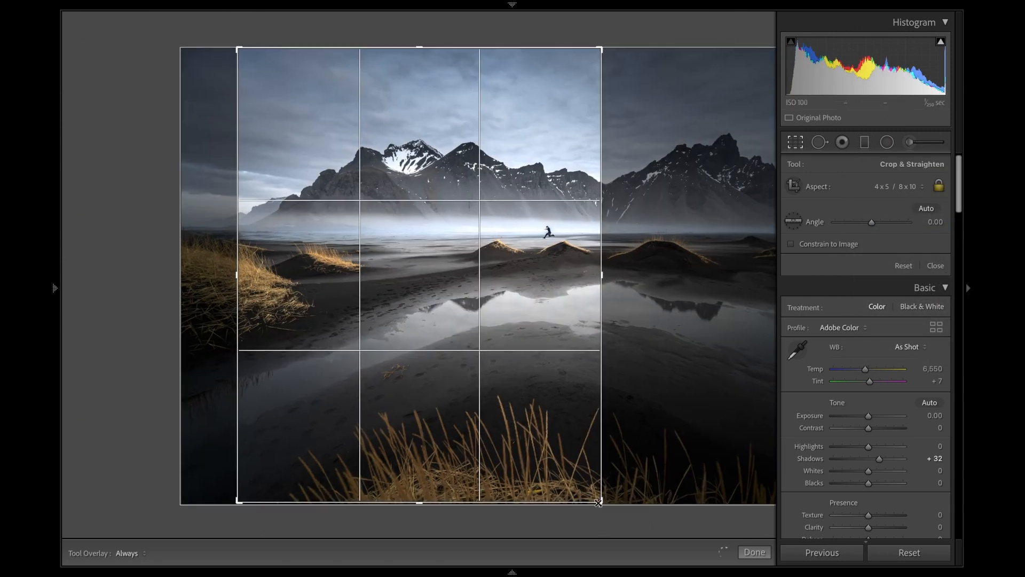
pyautogui.moveTo(536, 428); pyautogui.dragTo(392, 437)
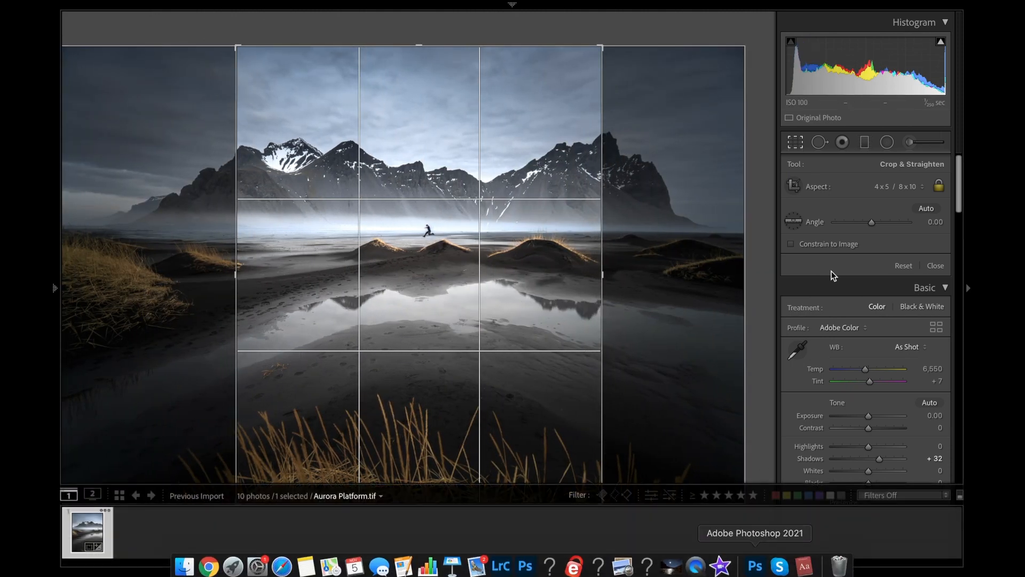
pyautogui.click(793, 149)
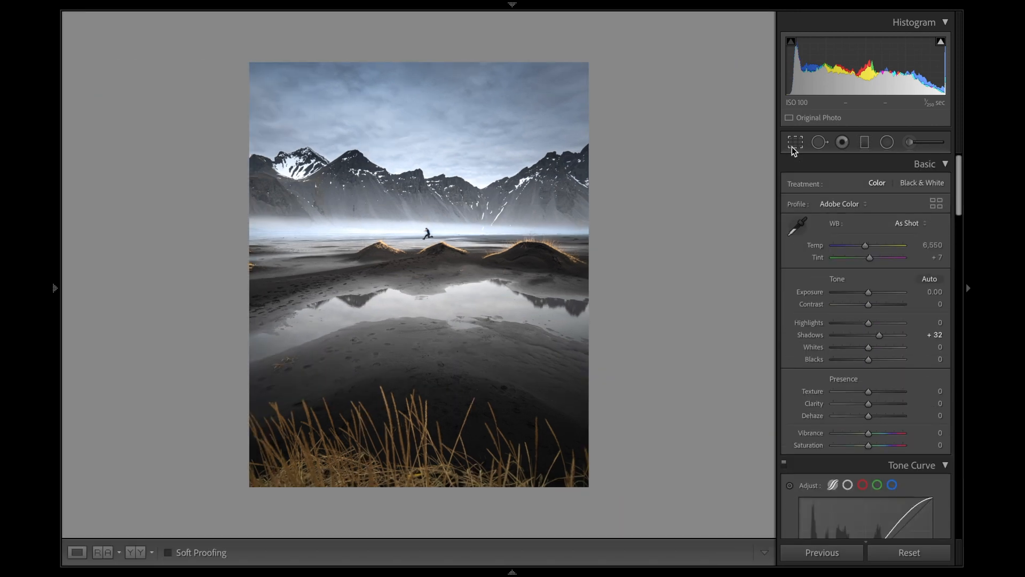
# Undo the portrait crop to get back to the full landscape frame
pyautogui.press('super+z')
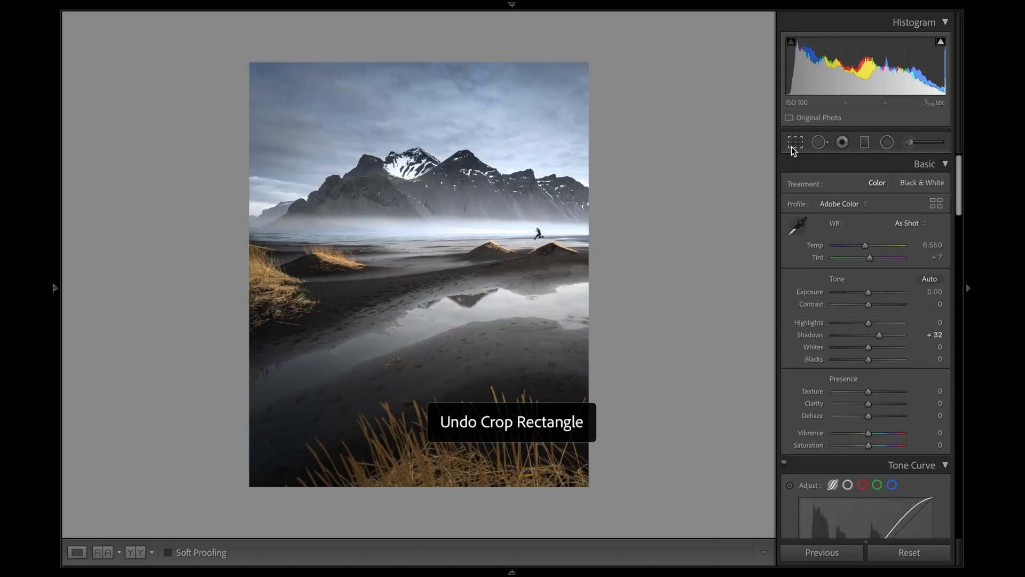
pyautogui.press('super+z')
pyautogui.press('super+z')
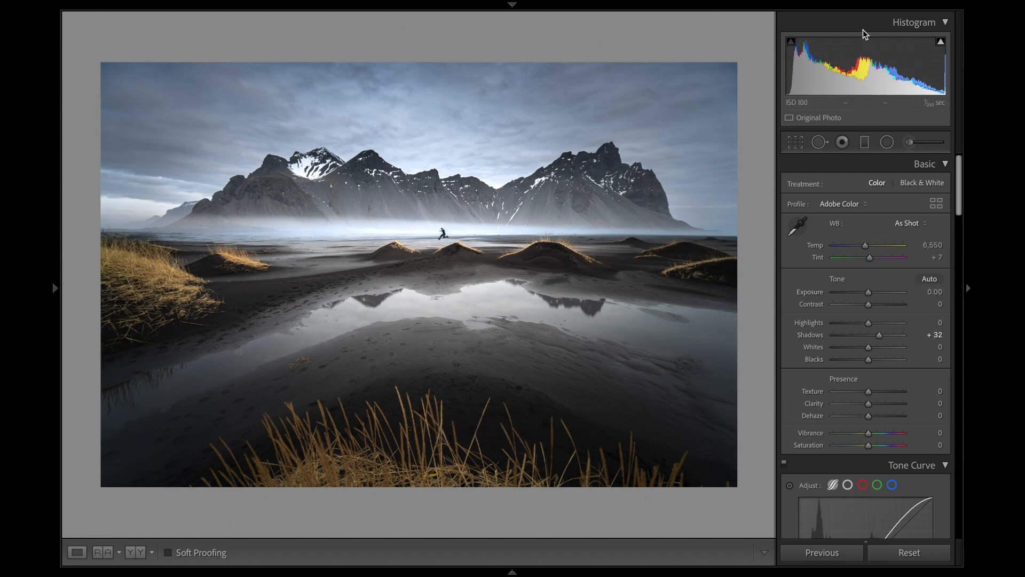
# Open the edited mountain photo in Photoshop for further editing
pyautogui.rightClick(414, 182)
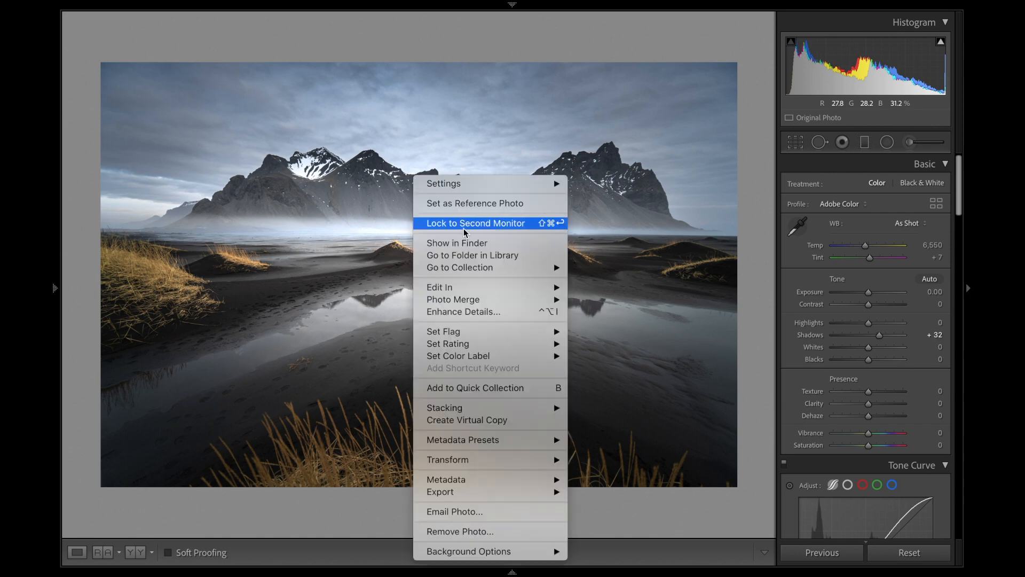
pyautogui.moveTo(461, 288)
pyautogui.click(669, 288)
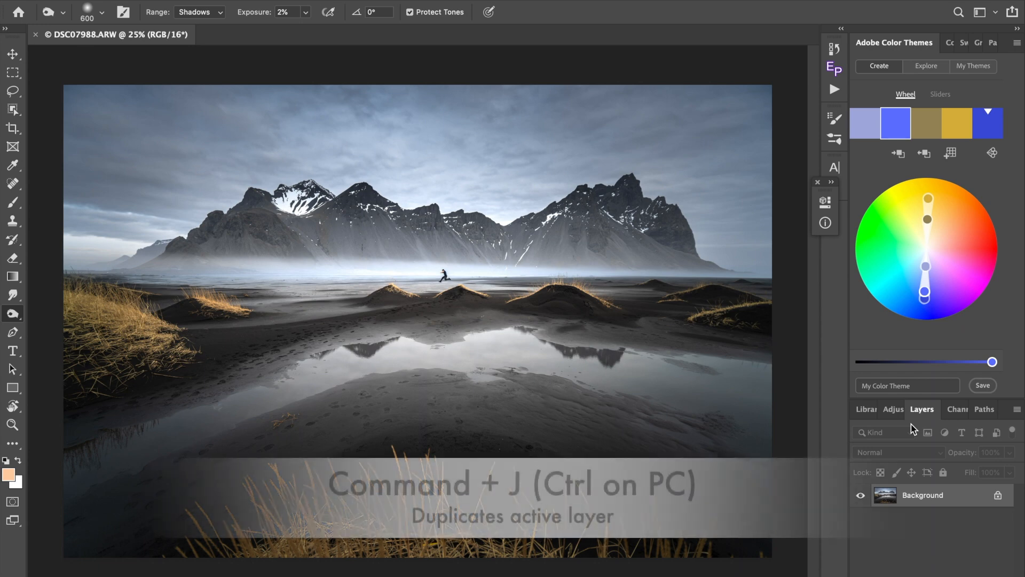
# Duplicate the Background layer and hide the original Background
pyautogui.press('super+j')
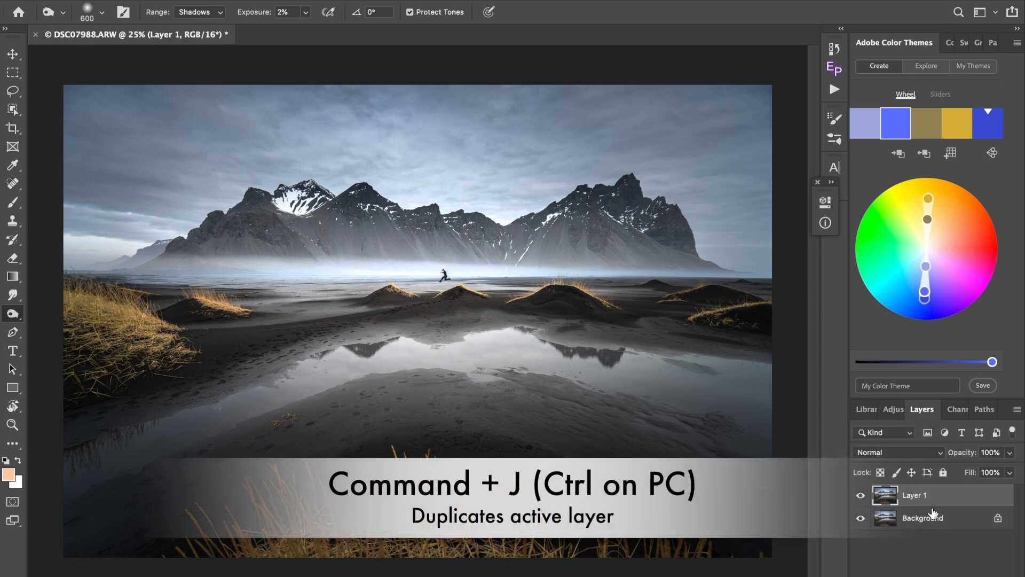
pyautogui.click(860, 517)
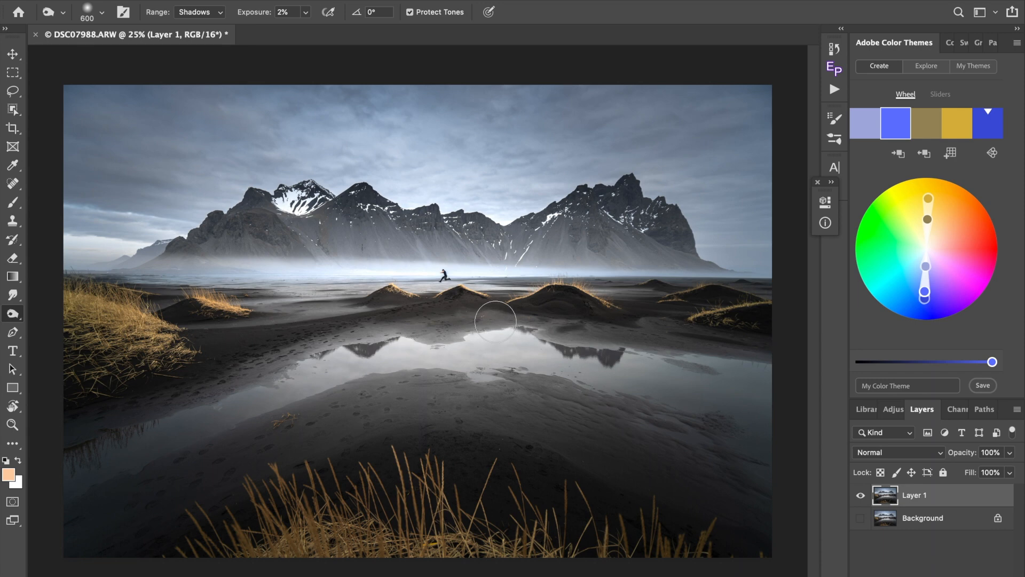
# Transform the duplicate layer, setting its height to 125% while keeping its width at 100%
pyautogui.press('super+t')
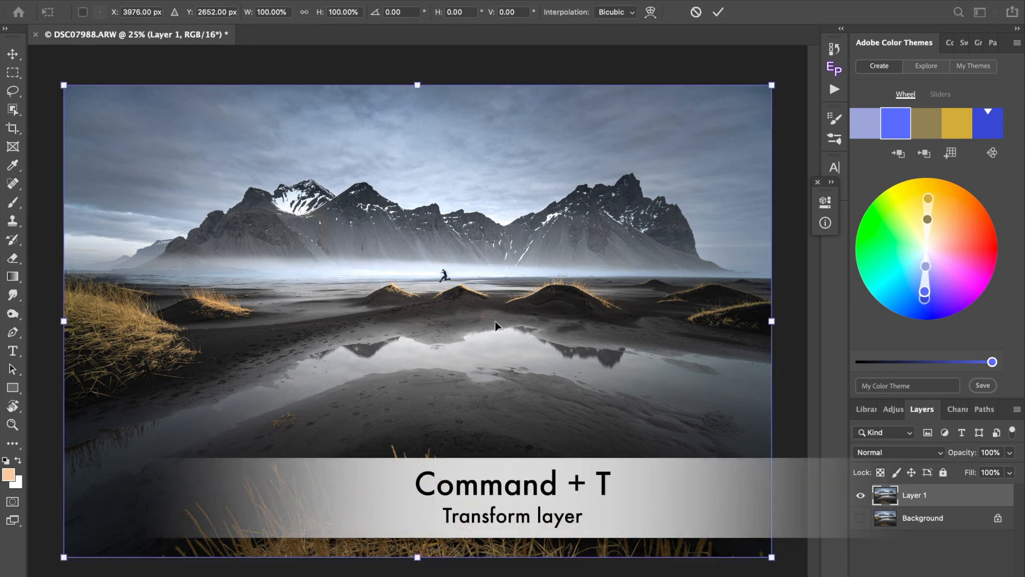
pyautogui.press('super+minus')
pyautogui.press('super+minus')
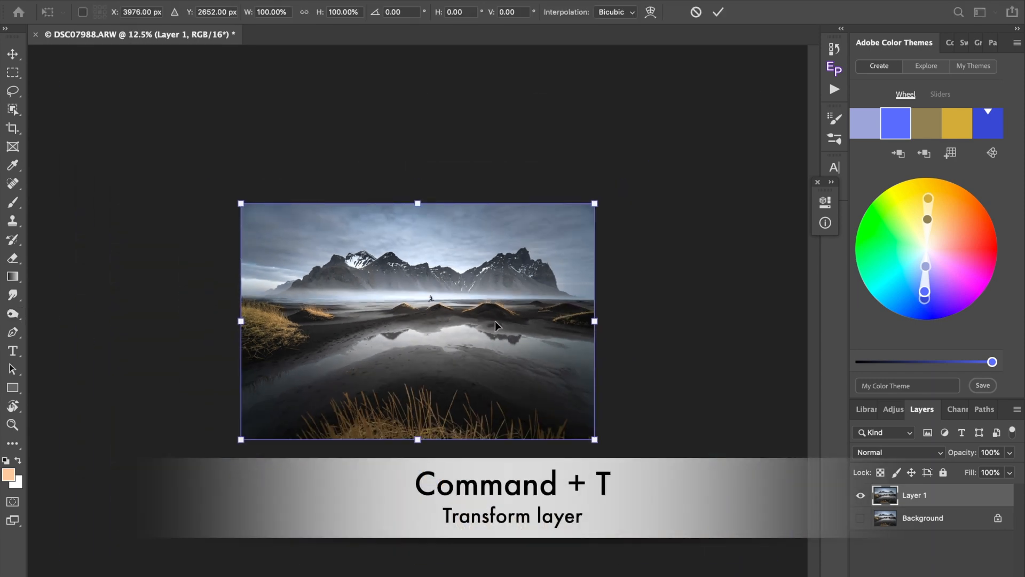
pyautogui.click(332, 7)
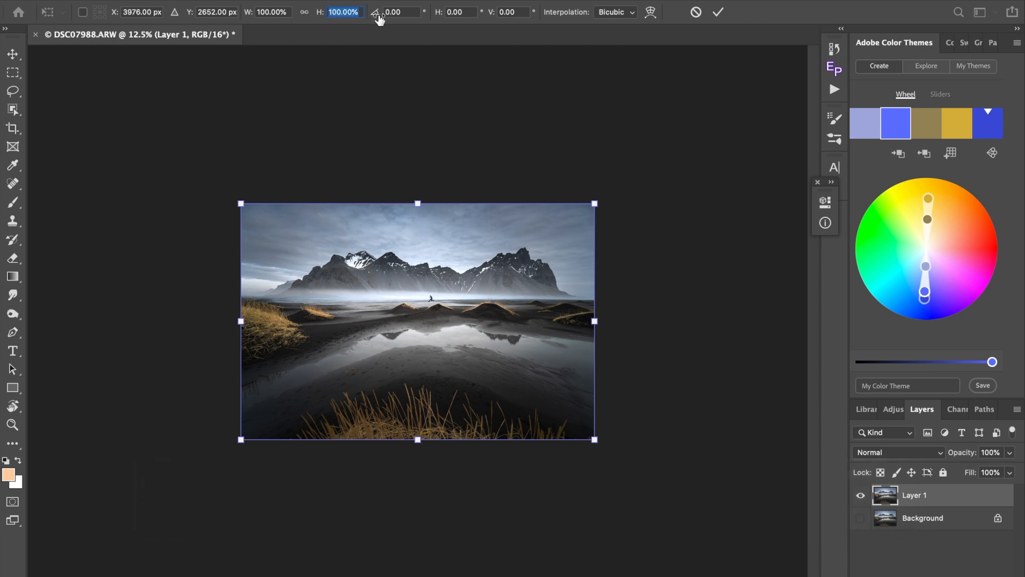
pyautogui.write('125')
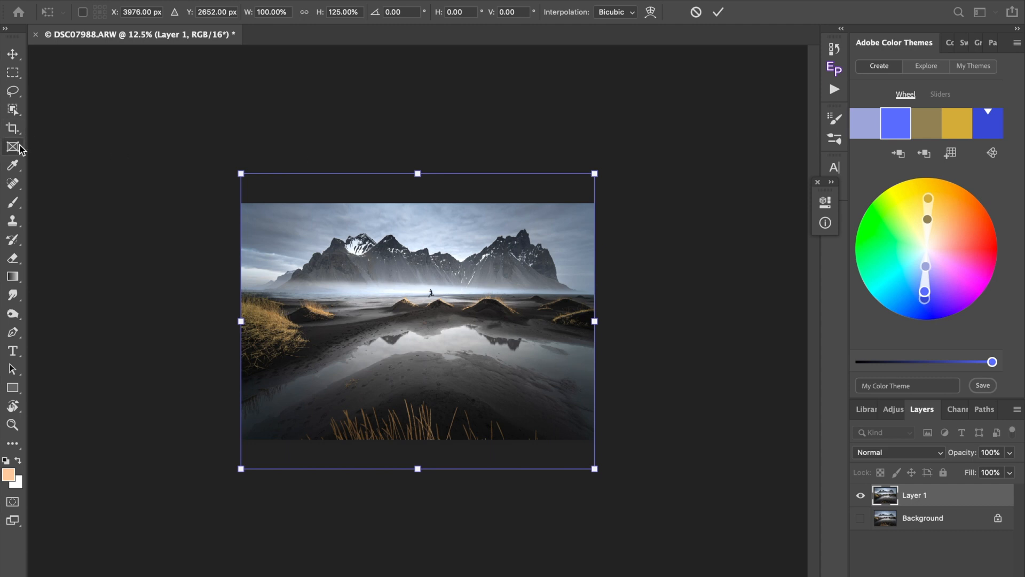
# Extend the canvas to a 4:5 portrait frame at the photo's full width, leaving empty strips above and below the image
pyautogui.click(12, 128)
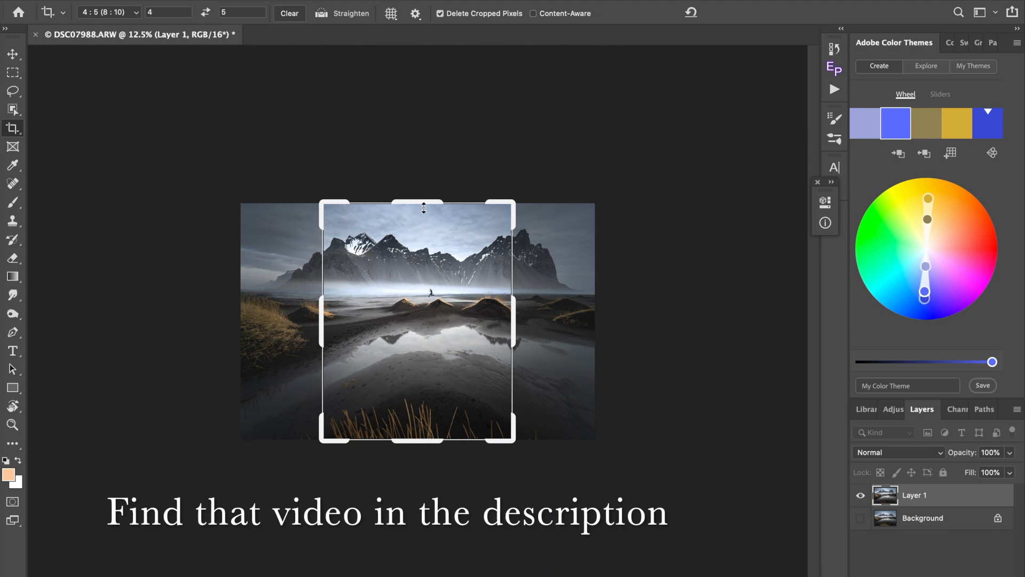
pyautogui.moveTo(423, 203); pyautogui.dragTo(434, 99)
pyautogui.press('Return')
# Copy the sky and mountains above the shoreline to a new layer and stretch it upward to about 117% height
pyautogui.press('m')
pyautogui.moveTo(212, 172); pyautogui.dragTo(666, 290)
pyautogui.moveTo(667, 290); pyautogui.dragTo(667, 289)
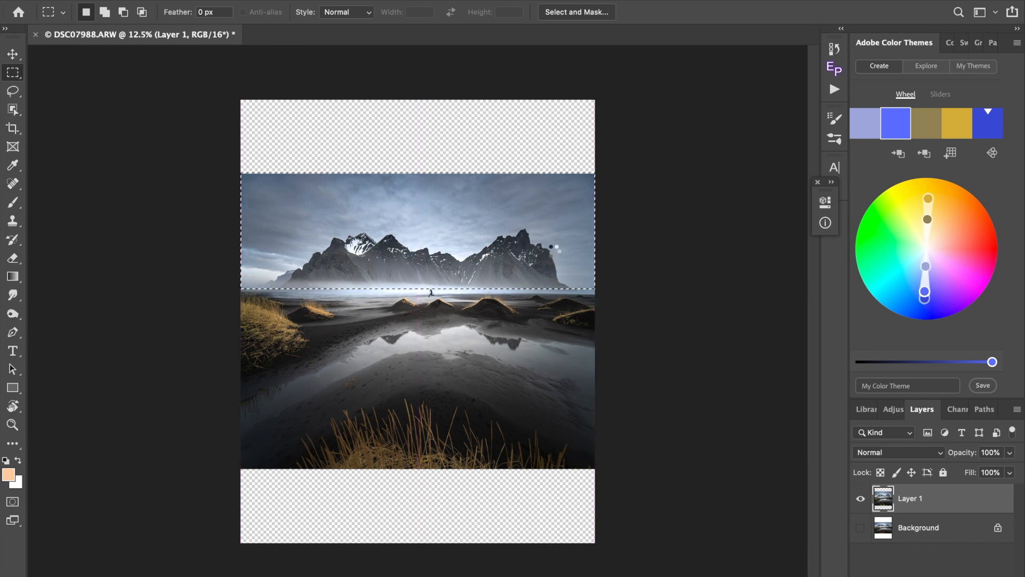
pyautogui.hotkey('ctrl', 'j')
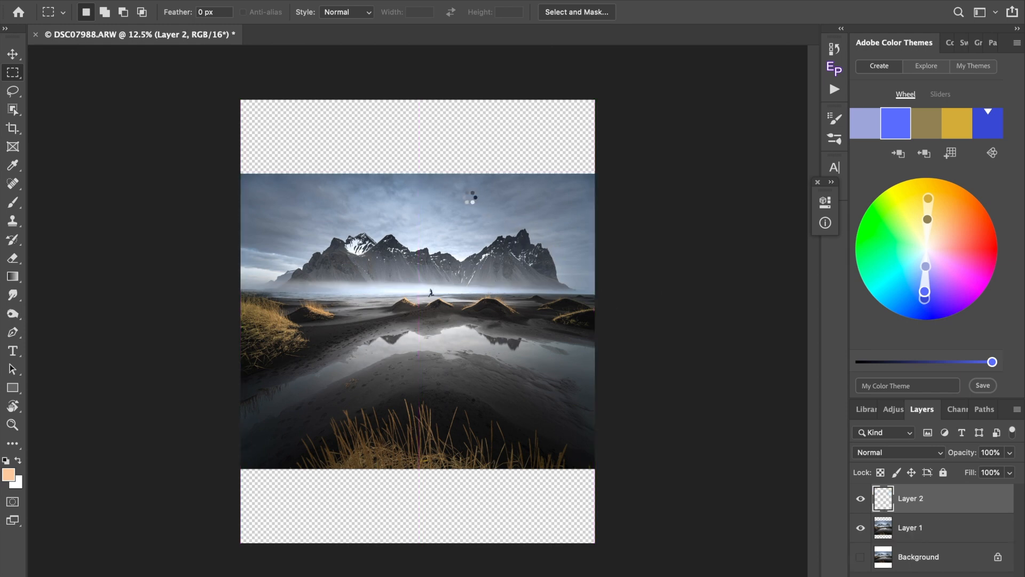
pyautogui.hotkey('ctrl', 't')
pyautogui.moveTo(418, 169); pyautogui.dragTo(419, 153)
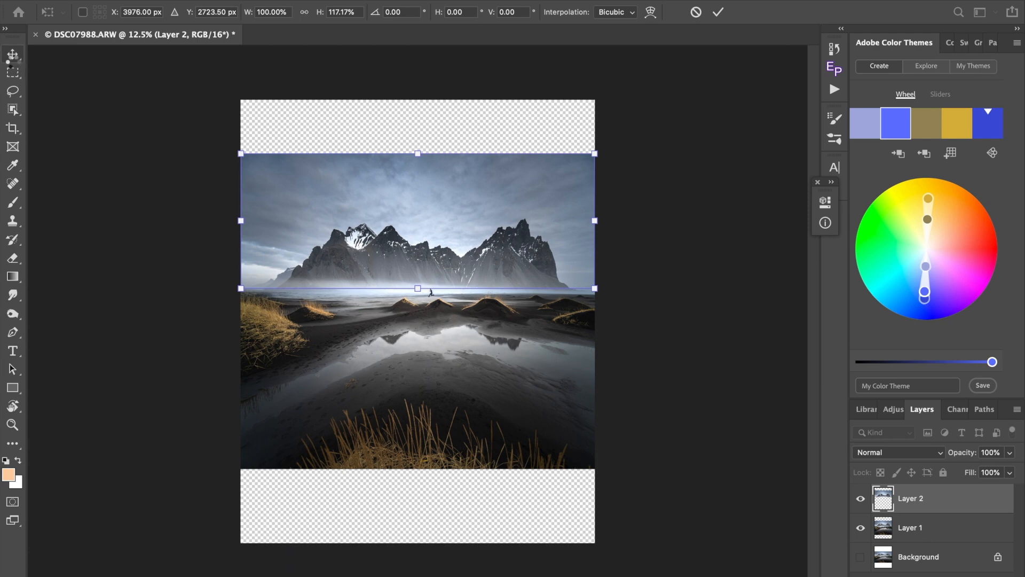
# Copy the sky above the mountain peaks to a new layer and stretch it upward to fill the empty strip above
pyautogui.click(13, 71)
pyautogui.moveTo(228, 155); pyautogui.dragTo(643, 216)
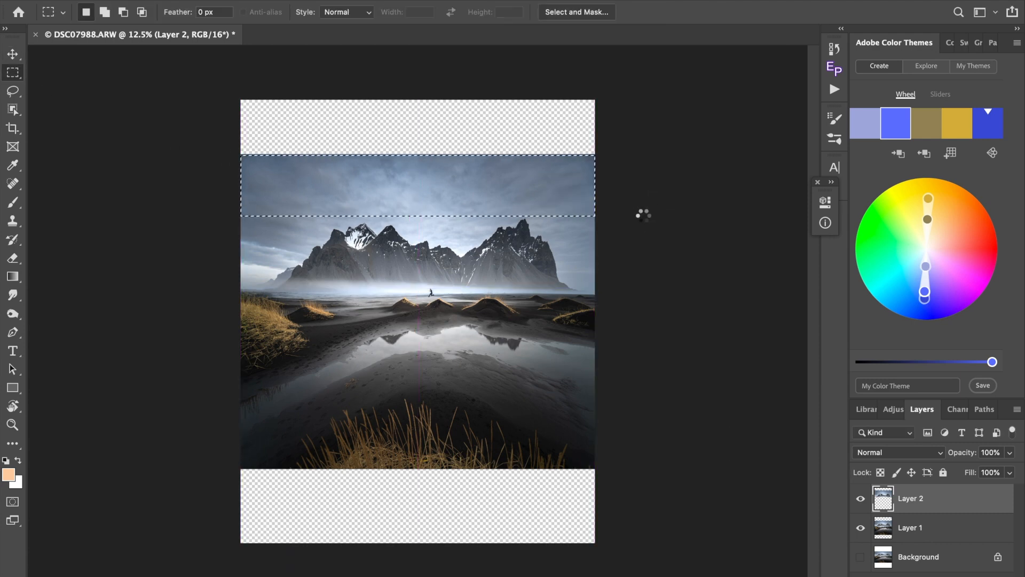
pyautogui.hotkey('ctrl', 'j')
pyautogui.hotkey('ctrl', 't')
pyautogui.moveTo(419, 154); pyautogui.dragTo(420, 90)
pyautogui.press('Return')
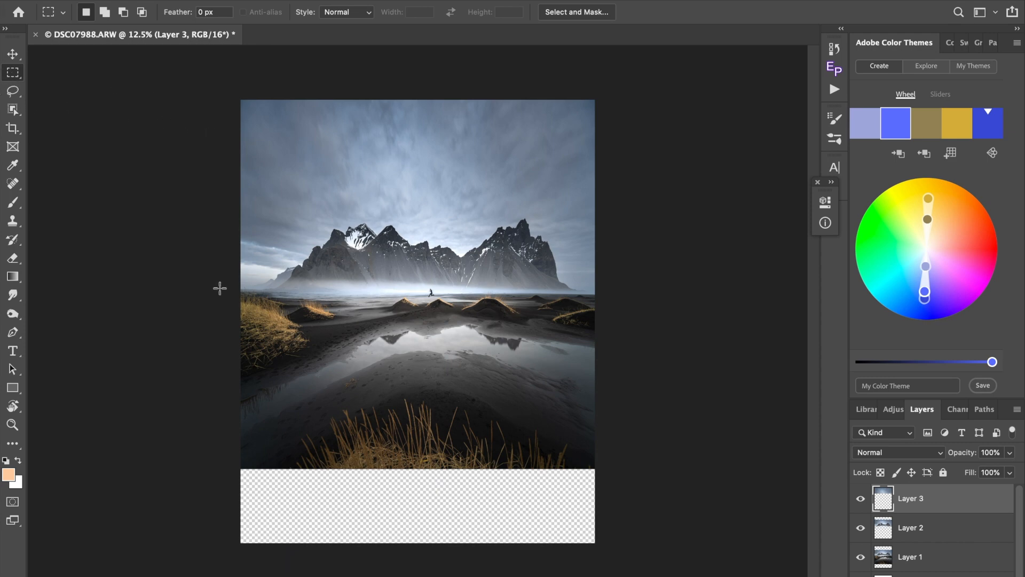
# Select the foreground from the mountain base to the image's lower edge on Layer 1 and copy it to a new layer
pyautogui.press('super+plus')
pyautogui.press('super+plus')
pyautogui.press('super+plus')
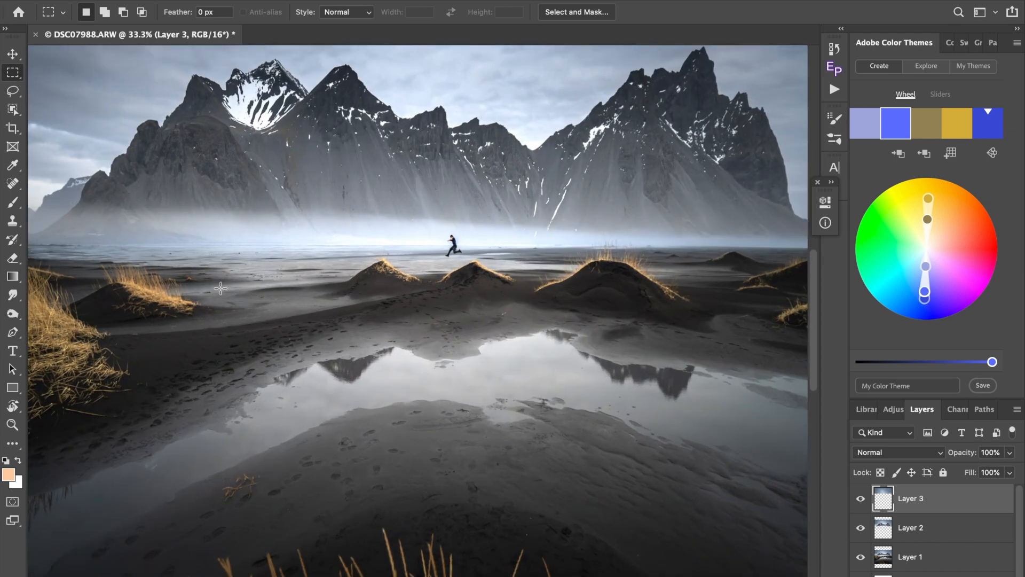
pyautogui.press('super+minus')
pyautogui.press('super+minus')
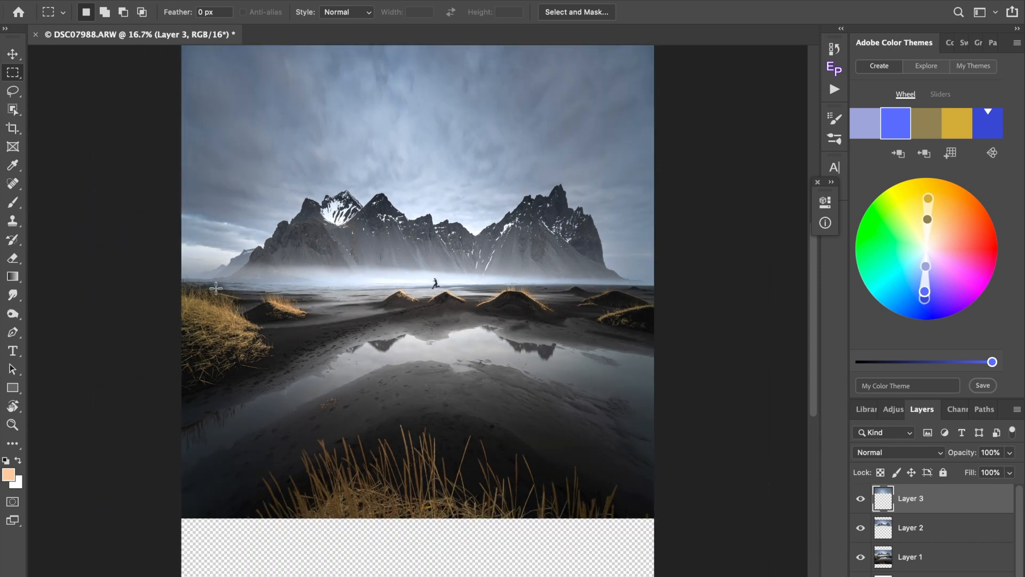
pyautogui.moveTo(155, 271); pyautogui.dragTo(710, 517)
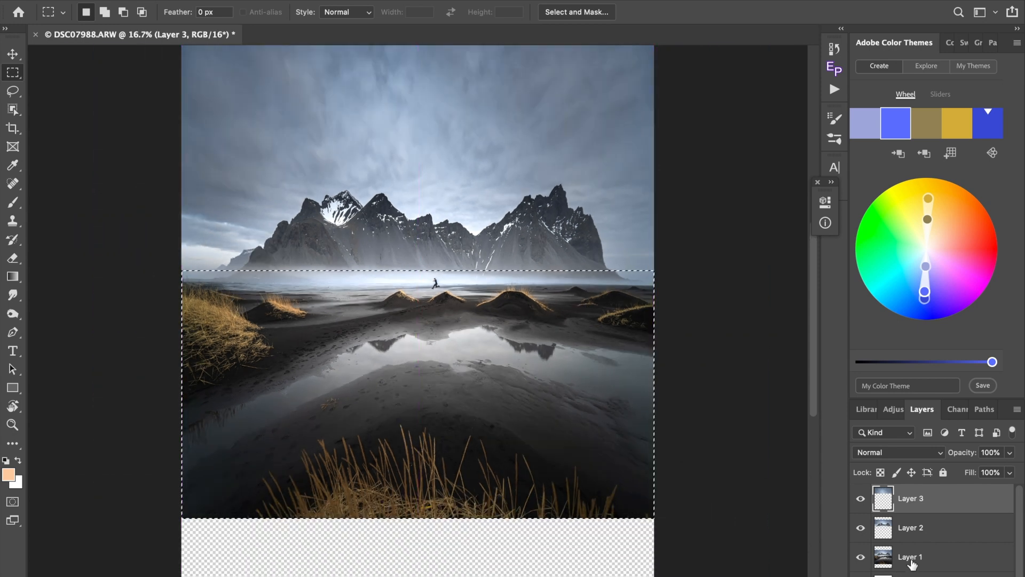
pyautogui.click(911, 557)
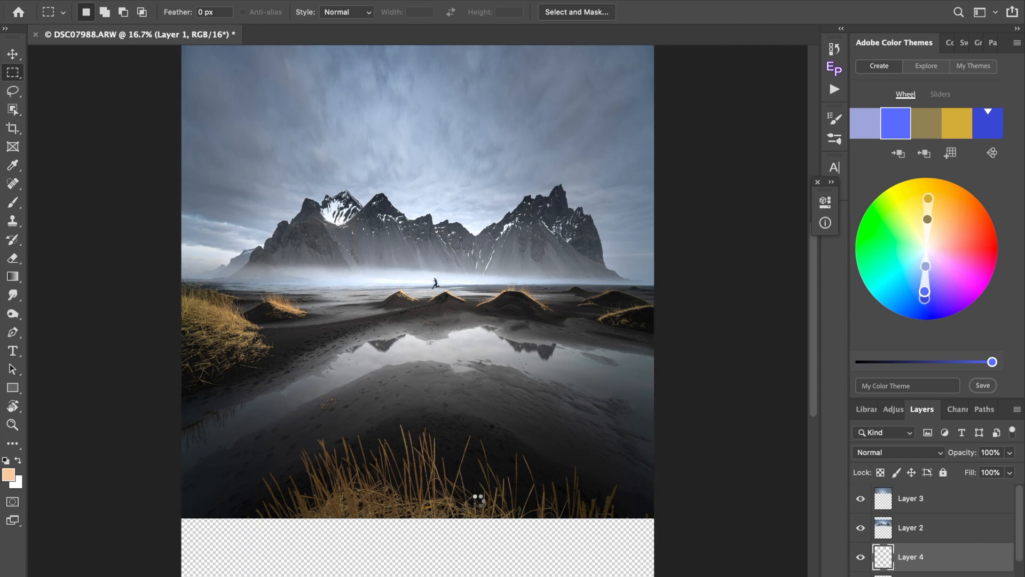
pyautogui.press('super+j')
# Stretch the copied foreground layer downward to cover about half of the empty strip below the grass
pyautogui.press('super+t')
pyautogui.scroll(-4, 412, 514)
pyautogui.scroll(-6, 413, 516)
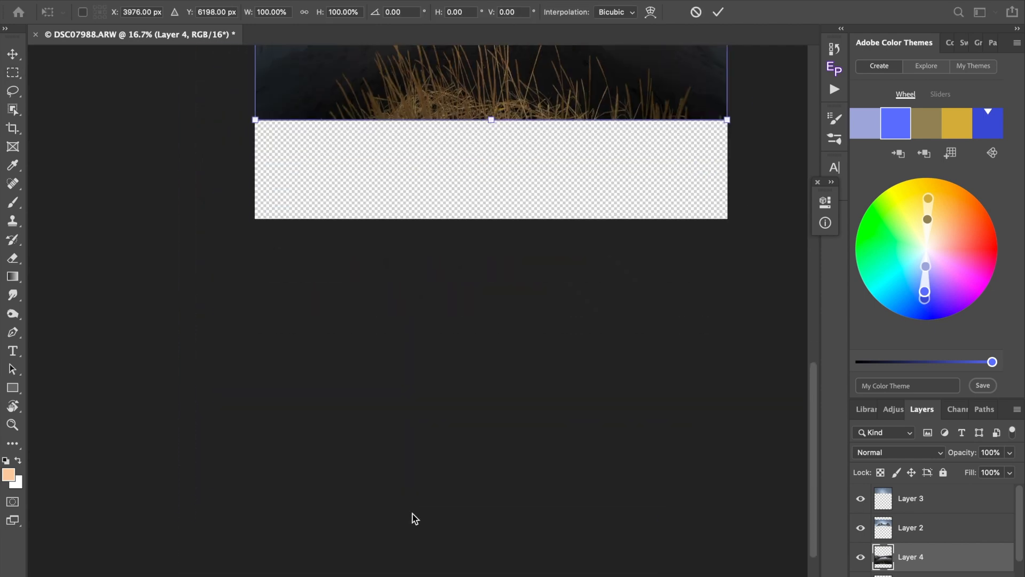
pyautogui.scroll(4, 414, 517)
pyautogui.hscroll(3, 415, 518)
pyautogui.hscroll(-1, 414, 518)
pyautogui.scroll(3, 415, 518)
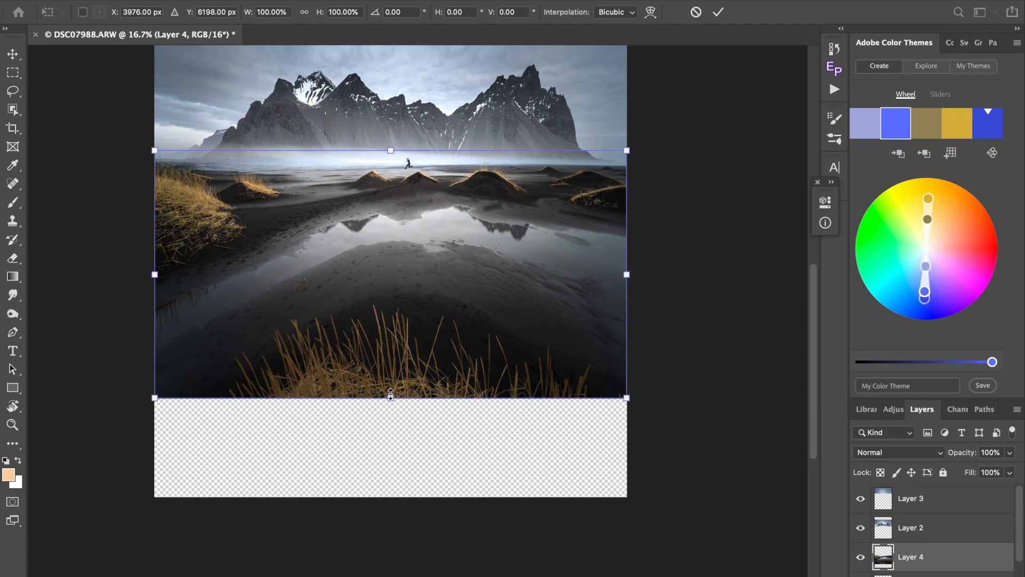
pyautogui.moveTo(391, 396); pyautogui.dragTo(390, 444)
pyautogui.press('Return')
pyautogui.press('super+minus')
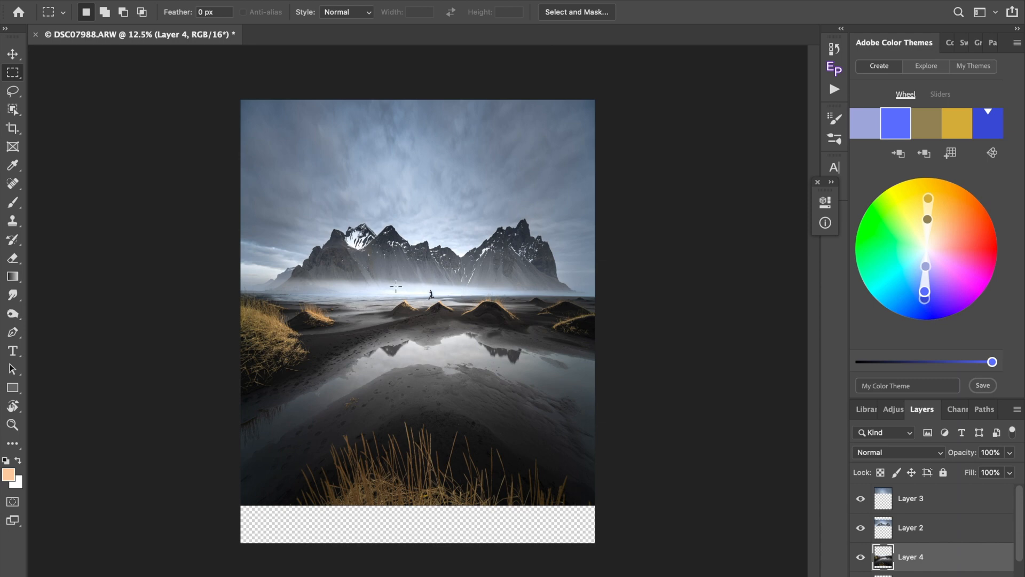
# Flatten the image, discarding the hidden layers
pyautogui.rightClick(917, 511)
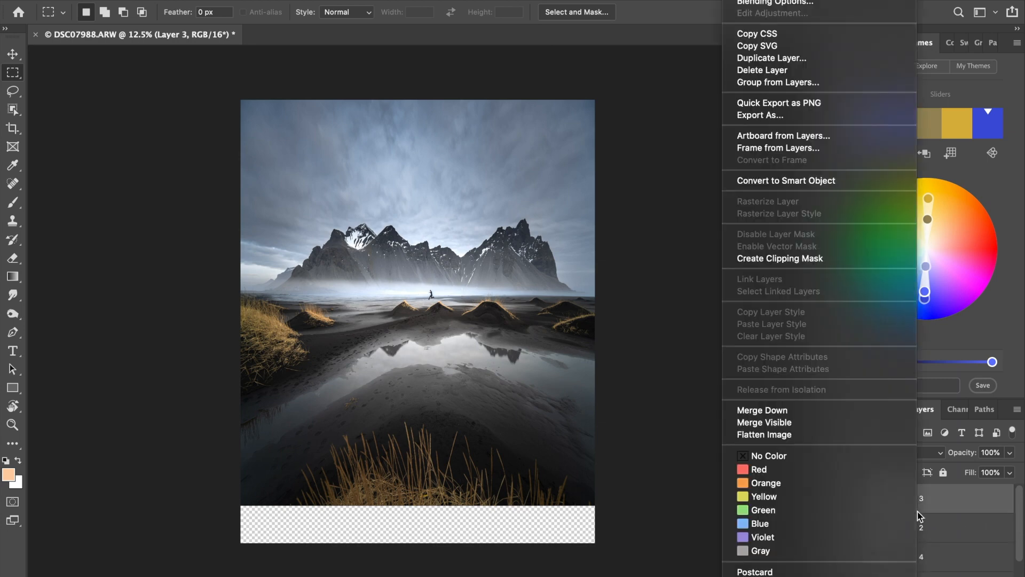
pyautogui.click(803, 435)
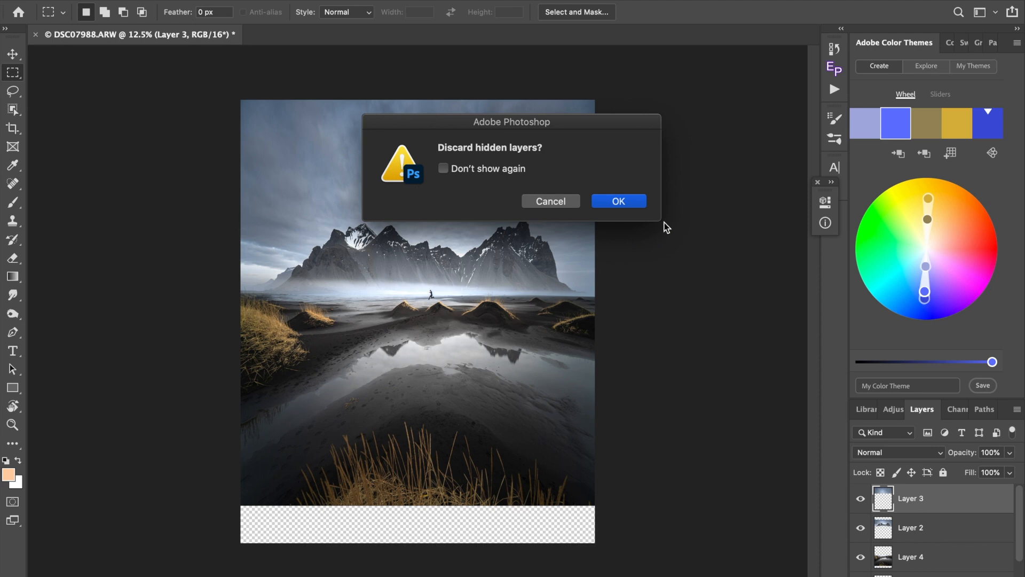
pyautogui.click(640, 202)
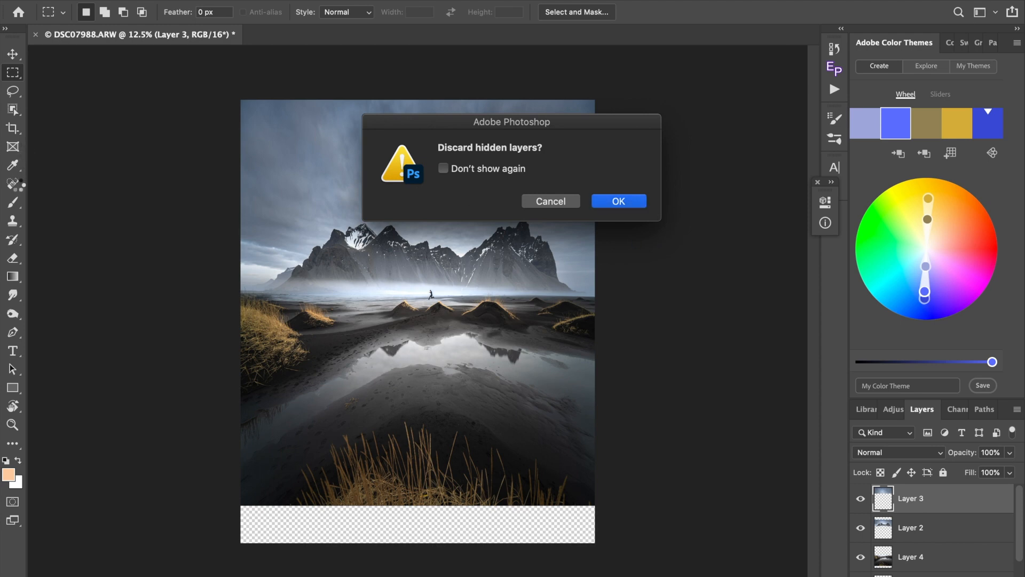
# Crop the flattened image at the 4:5 ratio to cut off the empty strip below the grass
pyautogui.click(13, 128)
pyautogui.moveTo(428, 545); pyautogui.dragTo(426, 529)
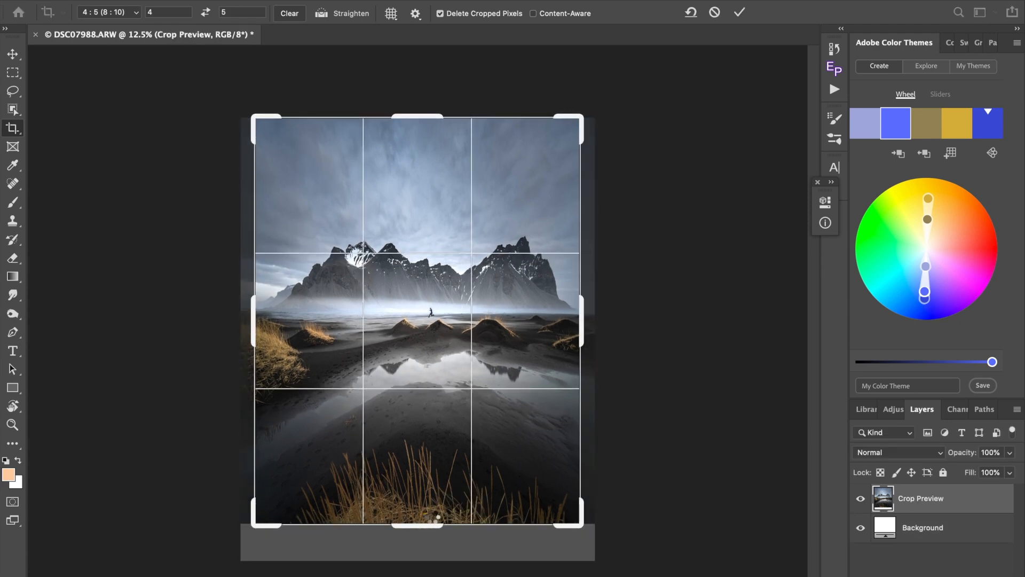
pyautogui.press('Return')
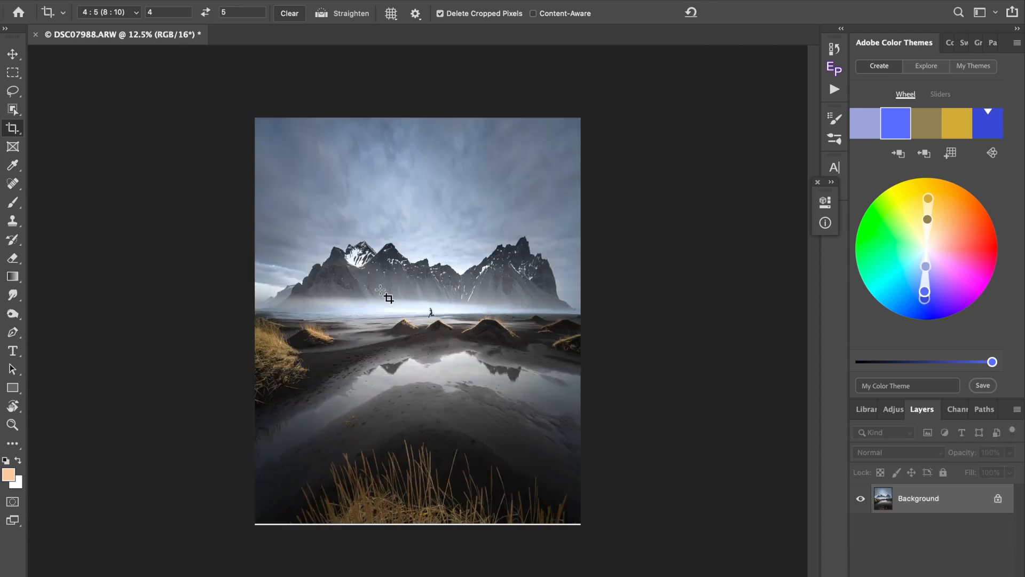
# Crop the image tighter at 4:5, trimming some upper sky and the thin white line along the lower edge
pyautogui.press('super+equal')
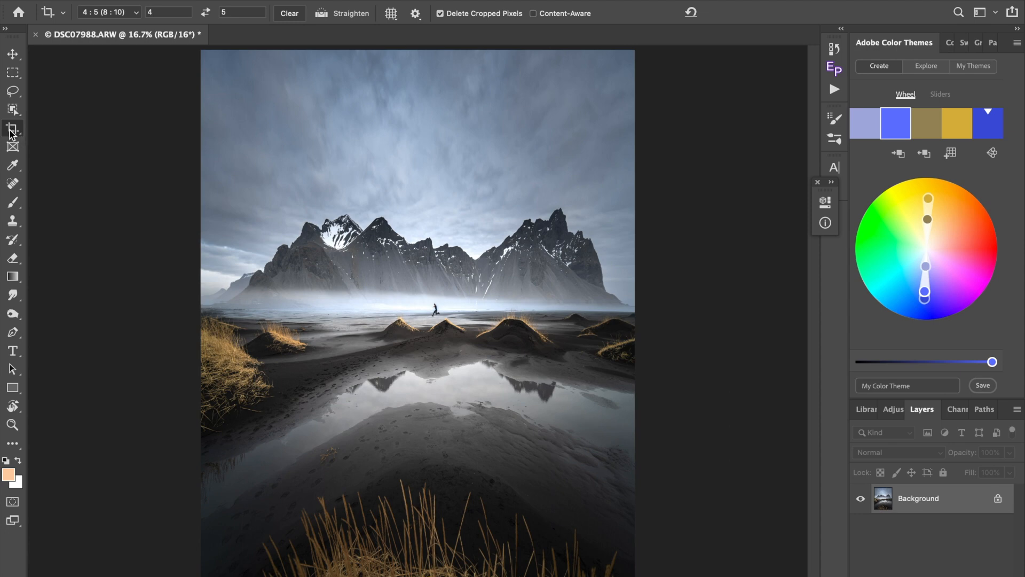
pyautogui.click(274, 129)
pyautogui.moveTo(417, 50); pyautogui.dragTo(416, 75)
pyautogui.moveTo(430, 564); pyautogui.dragTo(432, 565)
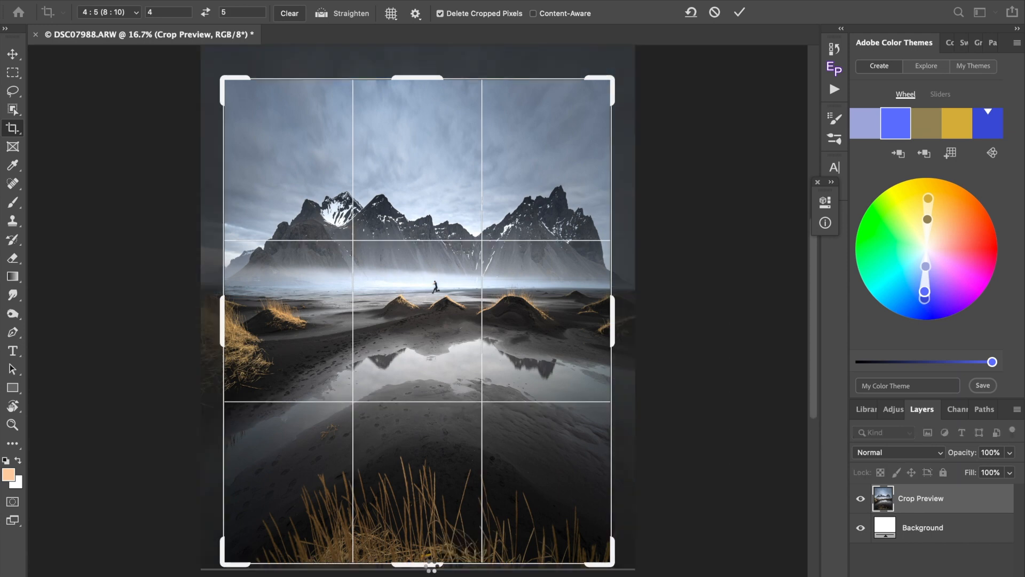
pyautogui.press('Return')
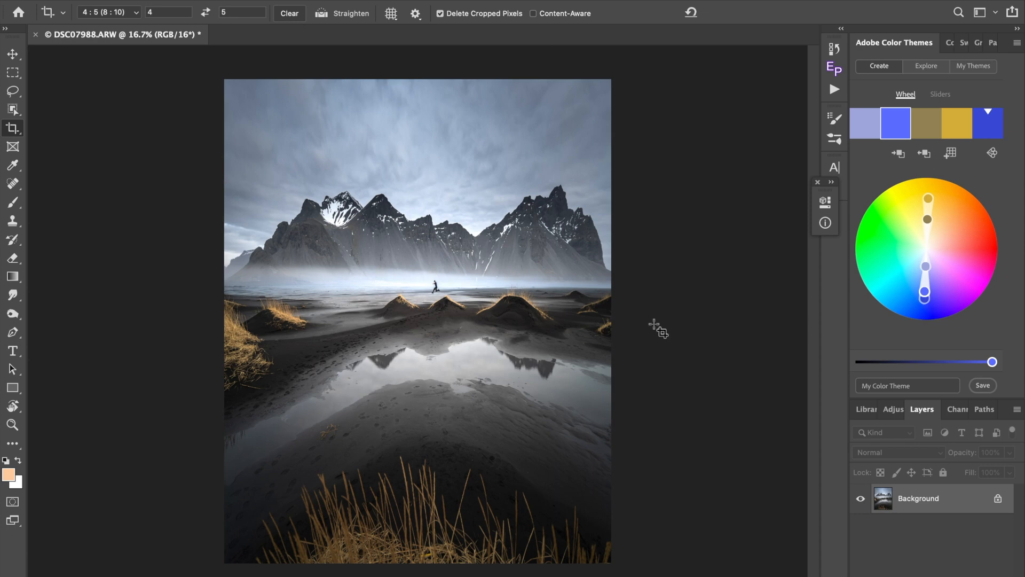
# Save the cropped image, switch to Lightroom Classic with the edited TIFF open, and hide the photo info overlay
pyautogui.click(111, 1)
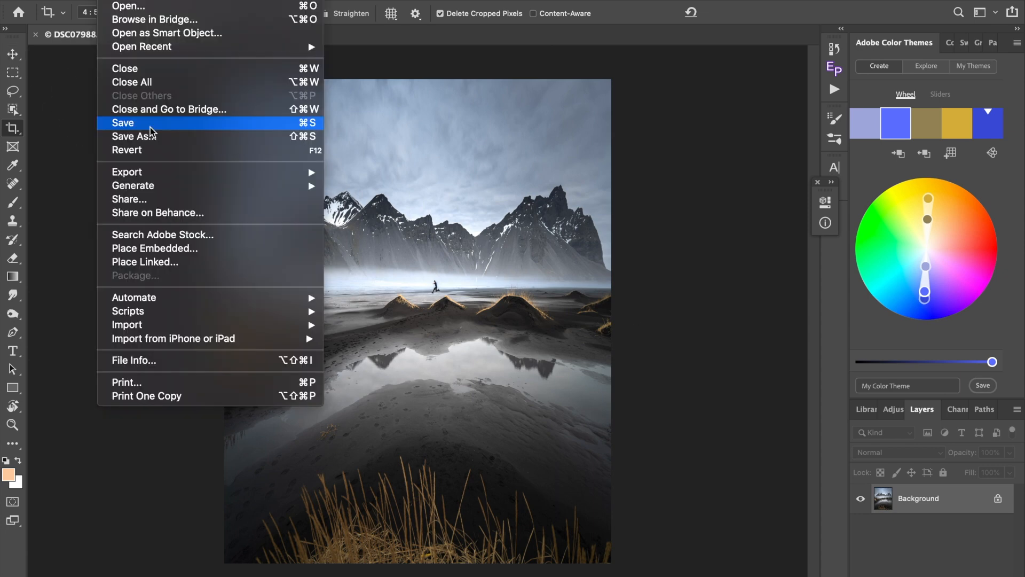
pyautogui.click(150, 126)
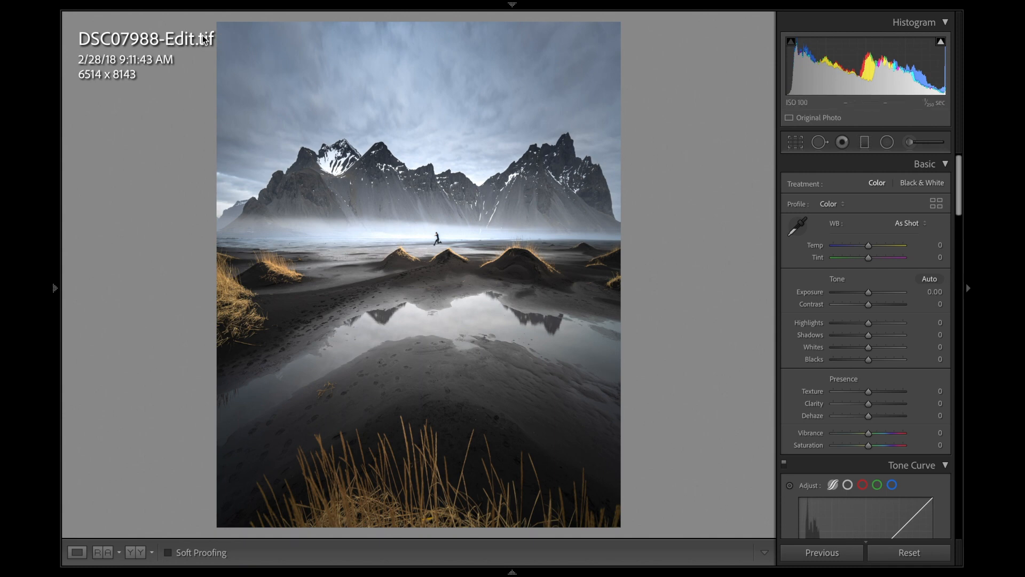
pyautogui.press('i')
pyautogui.press('i')
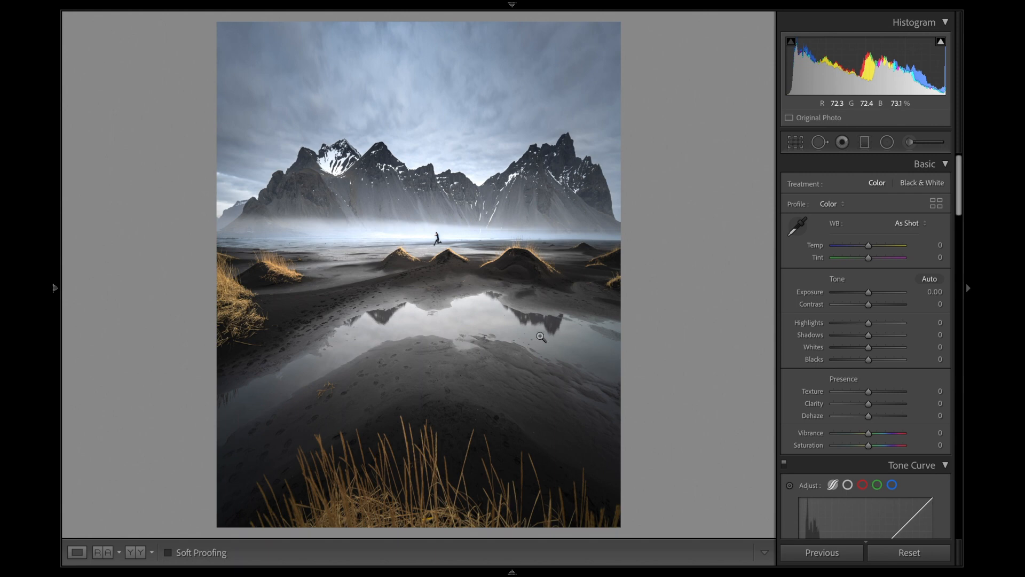
# Add a large inverted radial filter over the sky and mountains with Feather 50 and set its Exposure to −0.67
pyautogui.hotkey('shift', 'm')
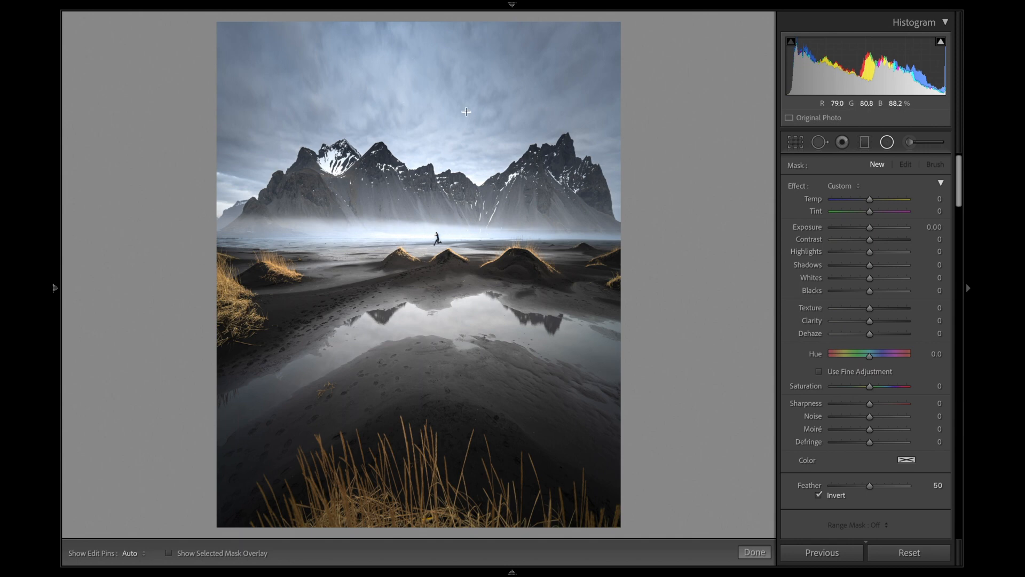
pyautogui.moveTo(438, 110); pyautogui.dragTo(632, 204)
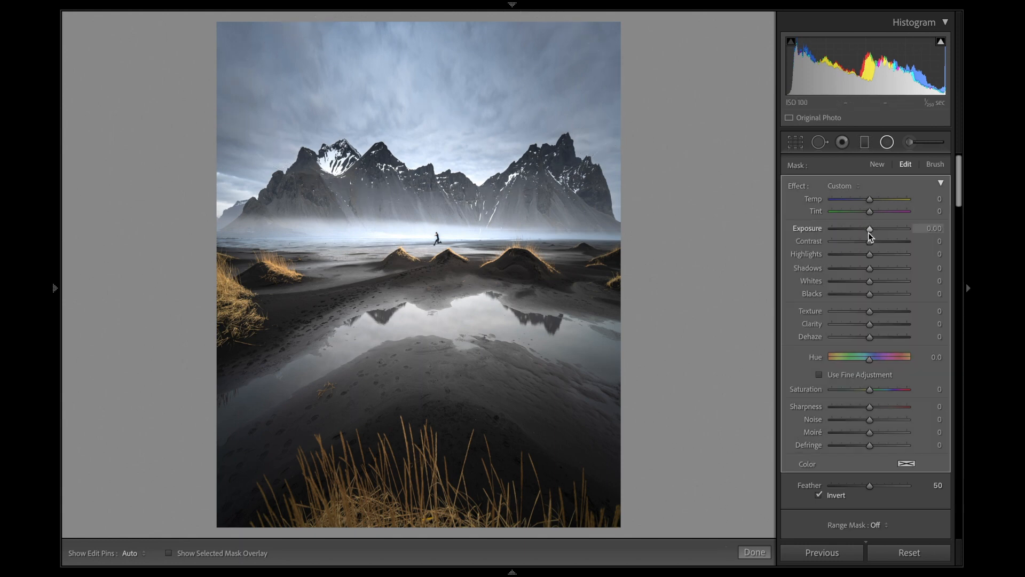
pyautogui.moveTo(869, 236); pyautogui.dragTo(863, 239)
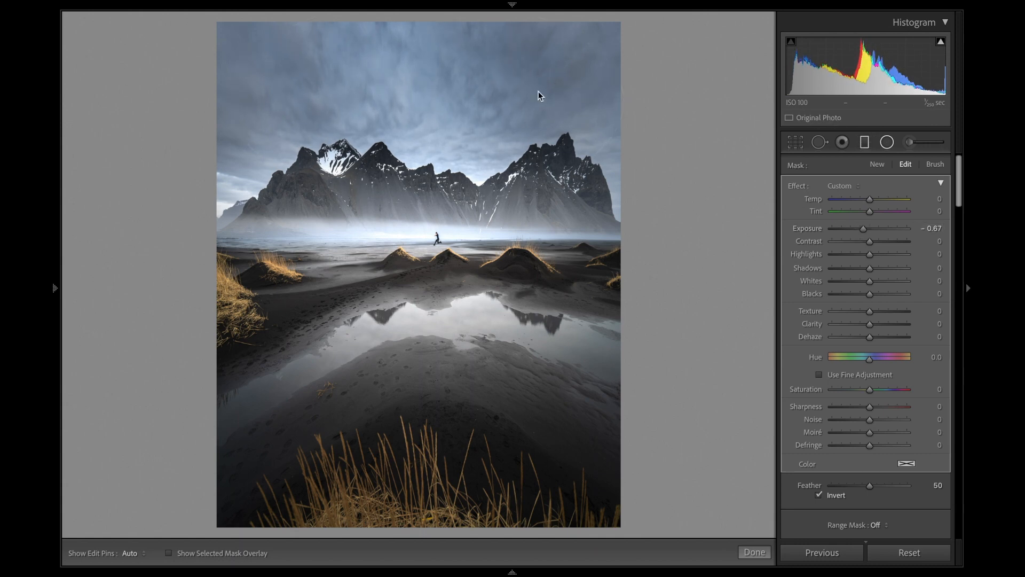
# Add a graduated filter from the upper sky down over the mountains with Exposure −0.97, Whites 7 and Saturation −14
pyautogui.press('m')
pyautogui.moveTo(481, 23); pyautogui.dragTo(482, 79)
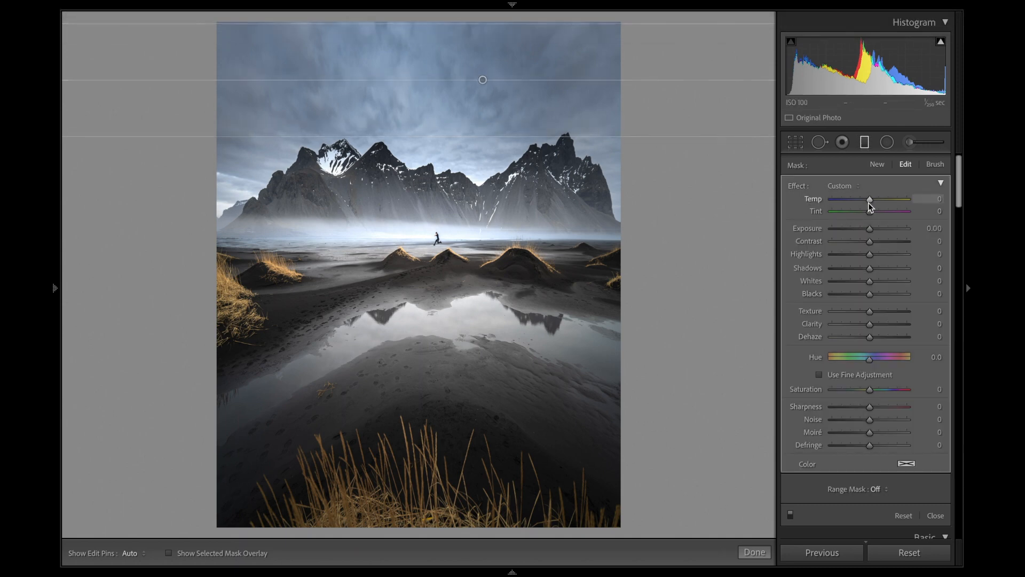
pyautogui.moveTo(869, 228); pyautogui.dragTo(864, 240)
pyautogui.moveTo(448, 139); pyautogui.dragTo(473, 264)
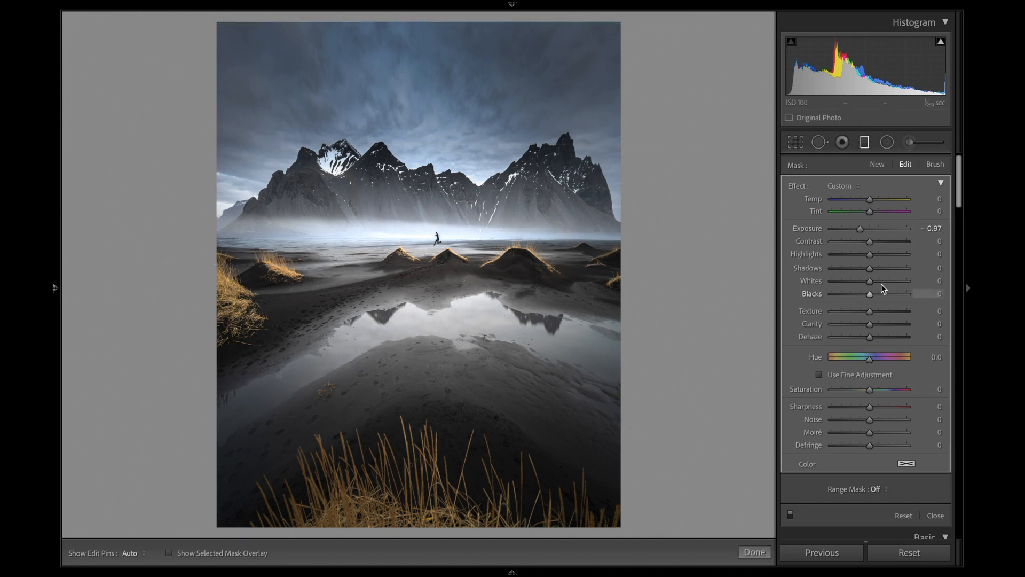
pyautogui.moveTo(873, 284); pyautogui.dragTo(873, 285)
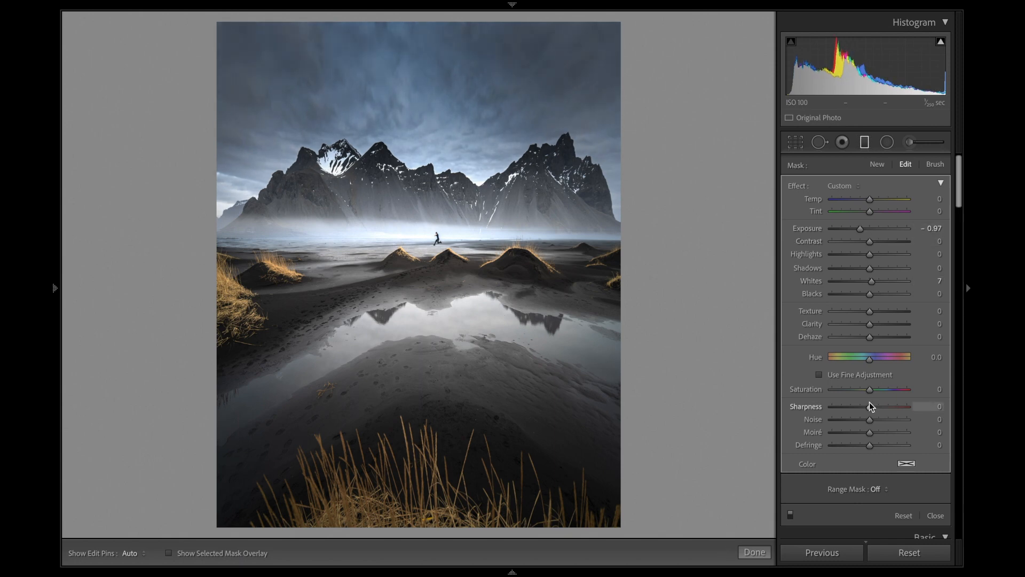
pyautogui.scroll(-4, 865, 398)
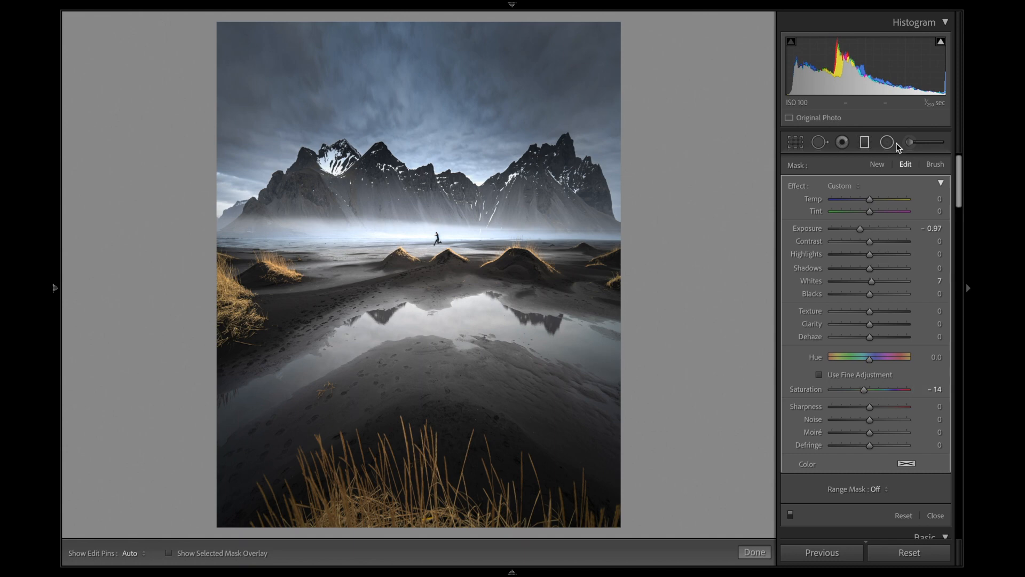
# Paint the outer edges and corners of the sky with a size 30 adjustment brush and set its Exposure to −0.64
pyautogui.click(911, 143)
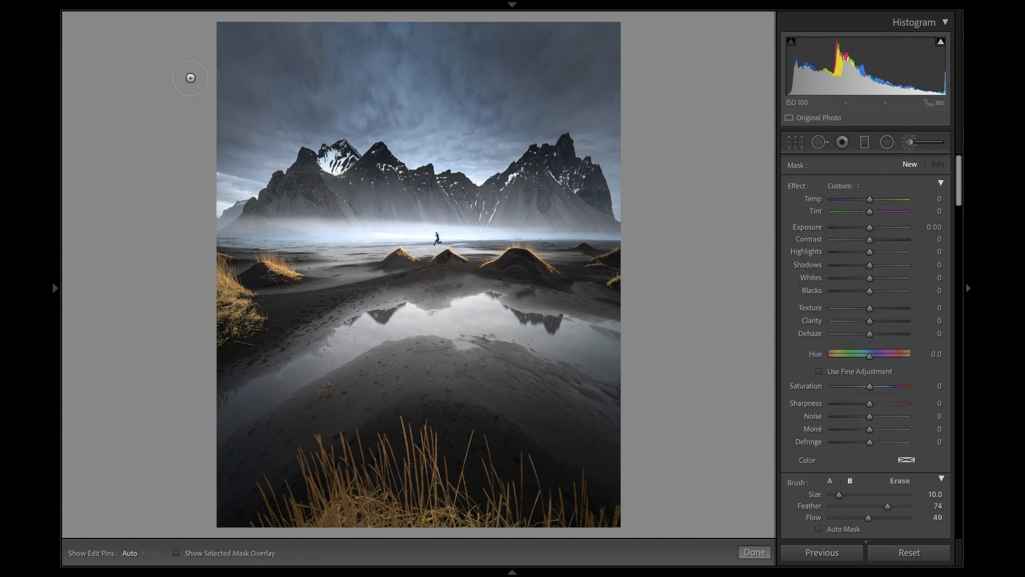
pyautogui.scroll(10, 220, 102)
pyautogui.press('h')
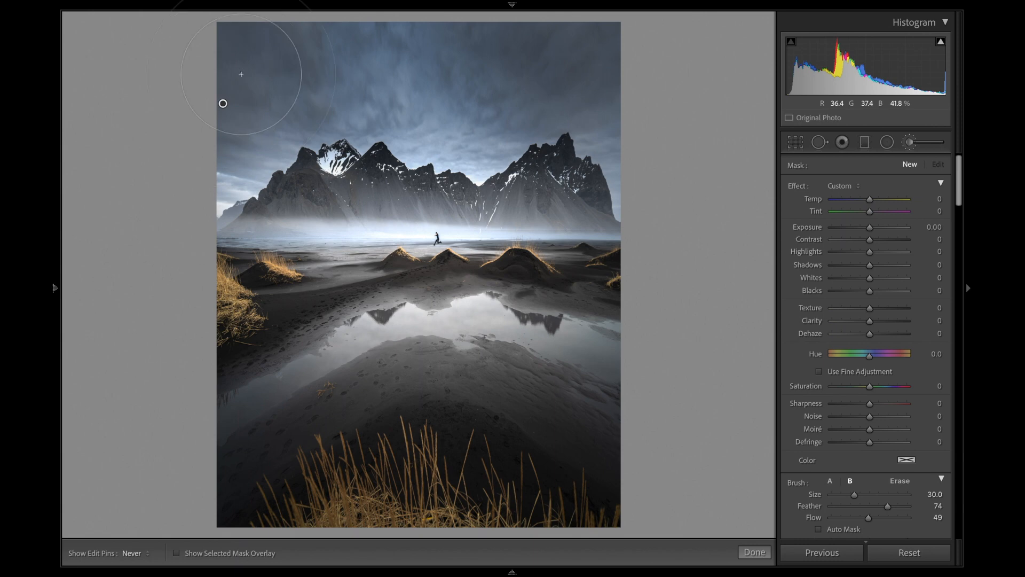
pyautogui.moveTo(192, 46)
pyautogui.mouseDown()
pyautogui.moveTo(515, 47)
pyautogui.moveTo(614, 58)
pyautogui.moveTo(386, 6)
pyautogui.mouseUp()
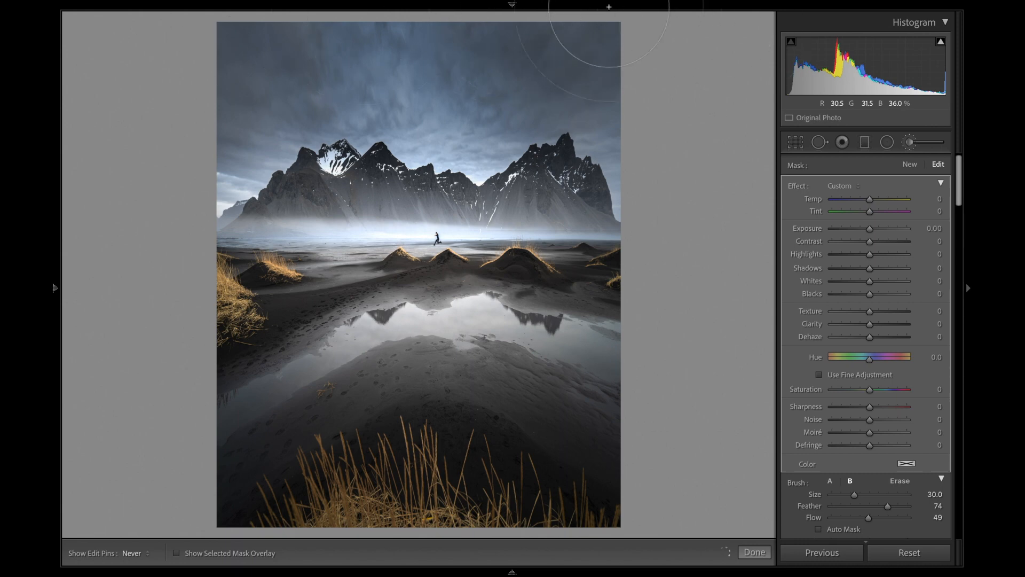
pyautogui.press('h')
pyautogui.moveTo(865, 232); pyautogui.dragTo(863, 233)
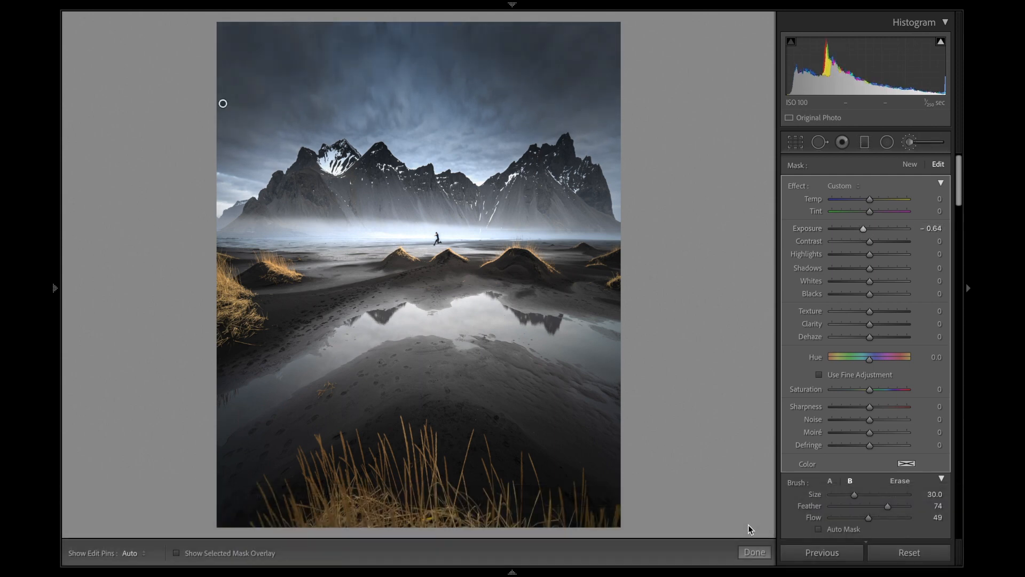
pyautogui.click(754, 552)
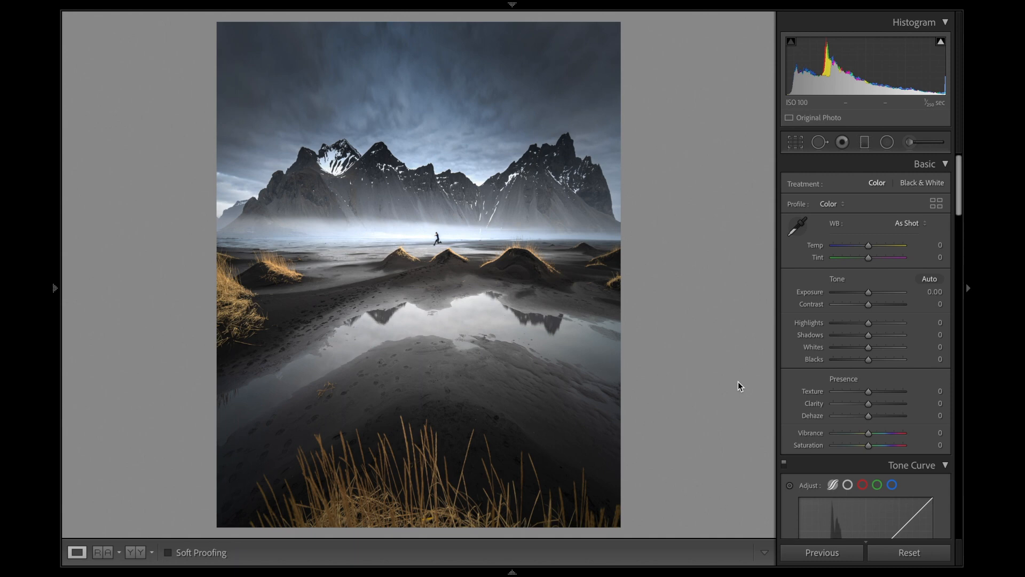
# Compare the photo with its before view, then set the global Shadows to +32 and Exposure to +0.10
pyautogui.press('\\')
pyautogui.press('\\')
pyautogui.moveTo(867, 336); pyautogui.dragTo(879, 338)
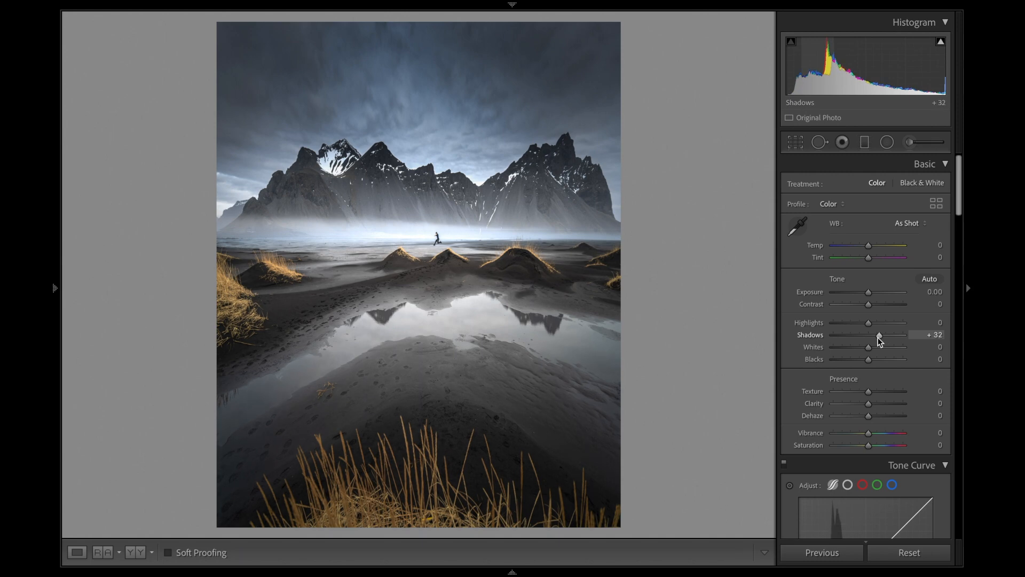
pyautogui.moveTo(868, 292); pyautogui.dragTo(870, 293)
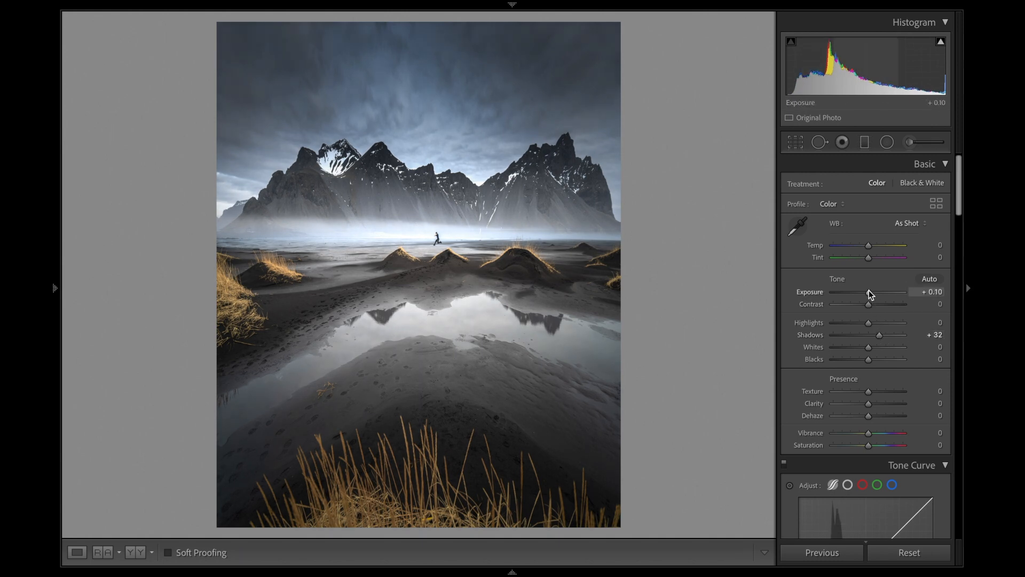
# Compare the finished portrait with its before view and with the original landscape-format version
pyautogui.press('\\')
pyautogui.press('\\')
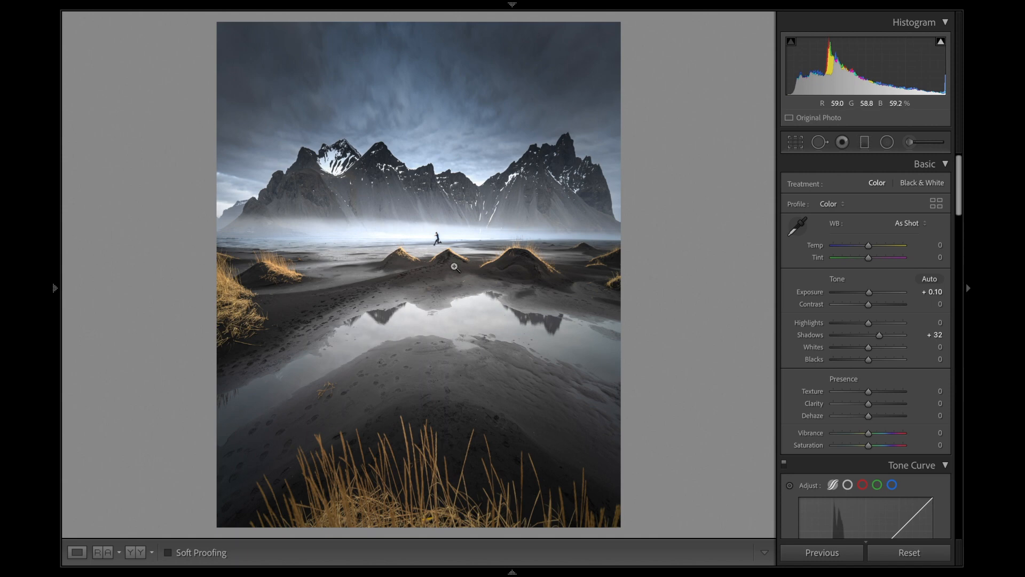
pyautogui.scroll(-2, 854, 353)
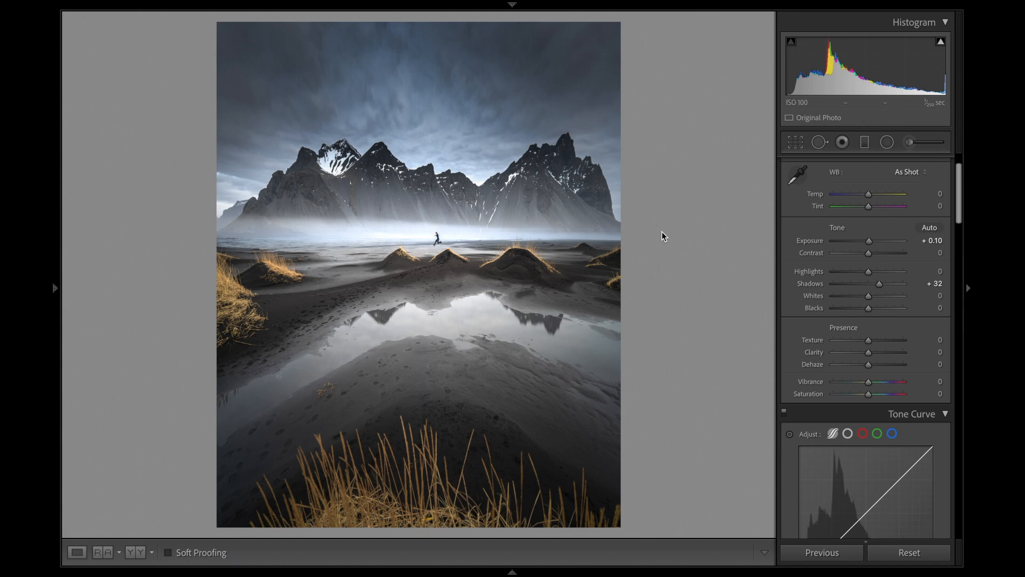
pyautogui.press('Right')
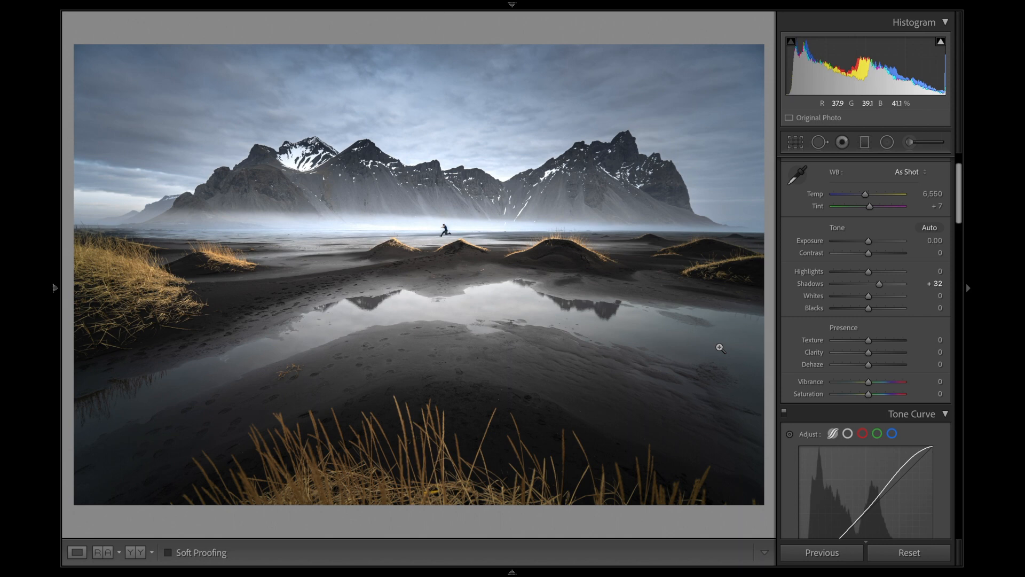
pyautogui.press('Right')
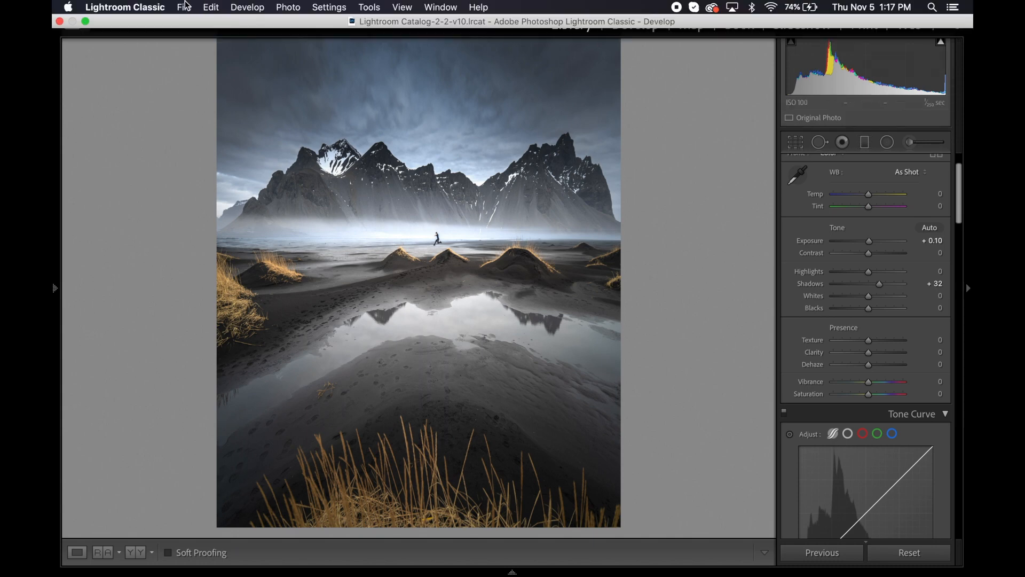
# Batch export the portrait using the FACEBOOK WATERMARK, FOR LINKEDIN and Instagram presets
pyautogui.click(187, 5)
pyautogui.click(229, 182)
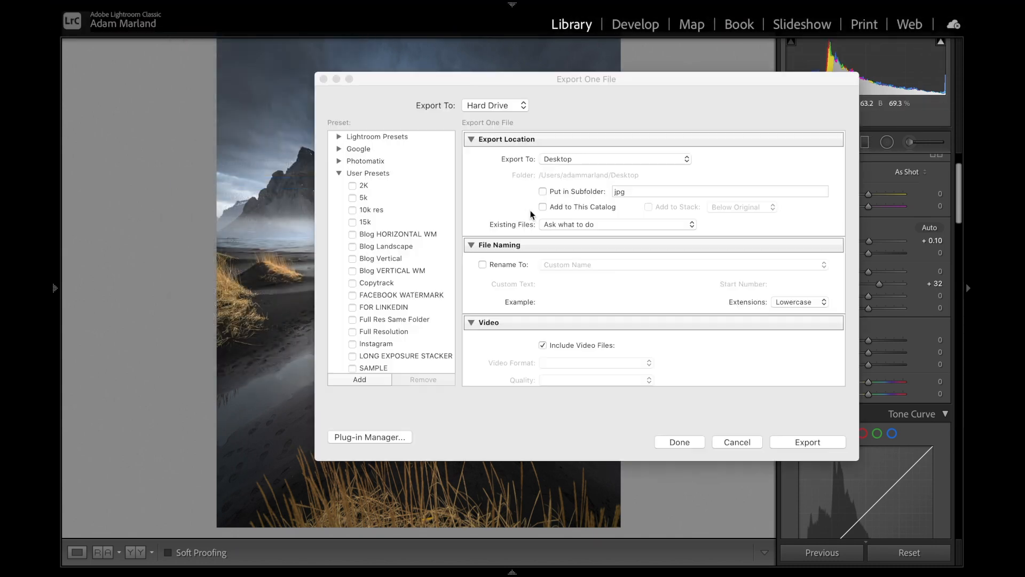
pyautogui.click(352, 295)
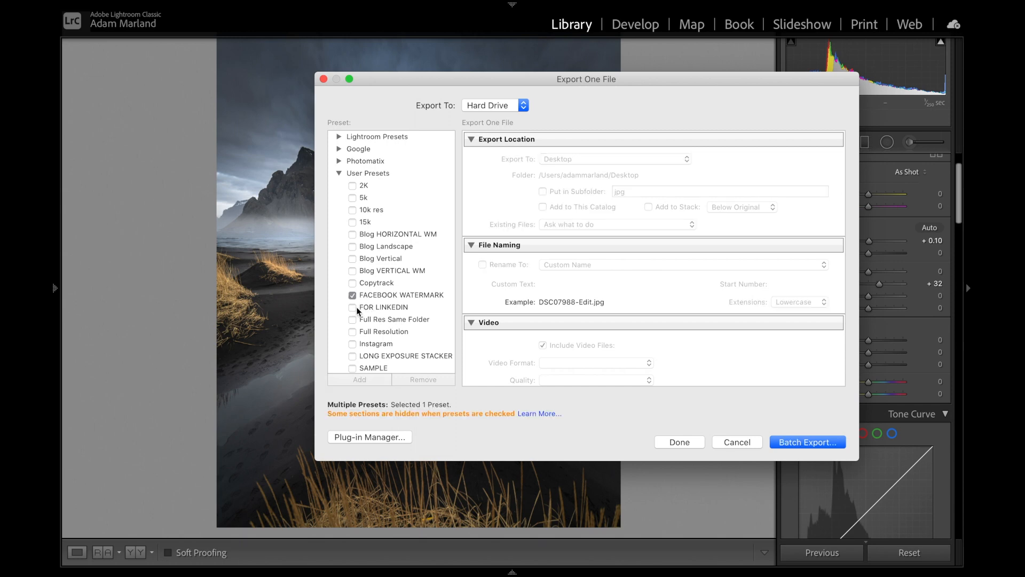
pyautogui.click(353, 307)
pyautogui.click(352, 345)
pyautogui.scroll(-2, 647, 238)
pyautogui.scroll(2, 583, 252)
pyautogui.click(804, 443)
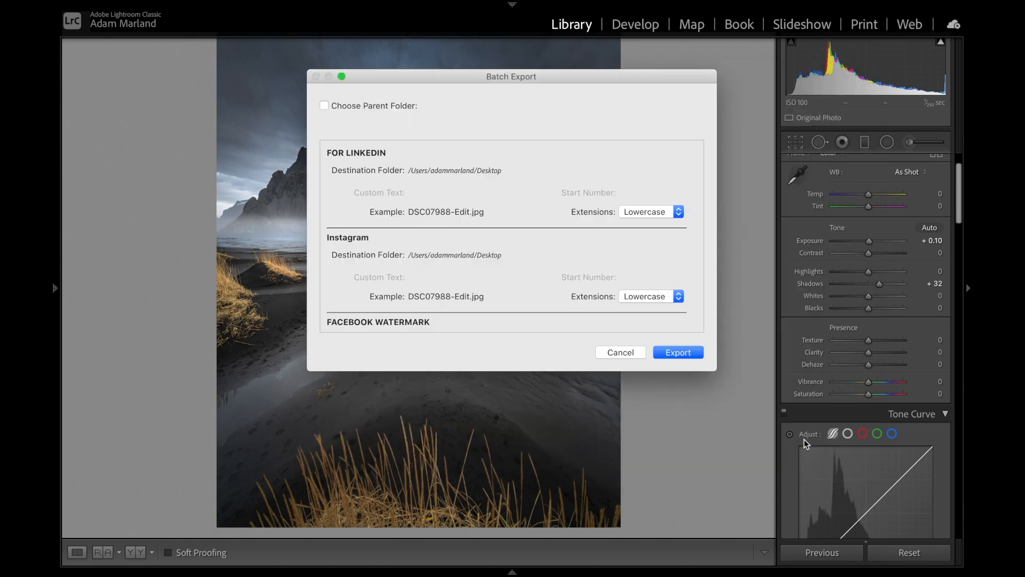
pyautogui.click(683, 351)
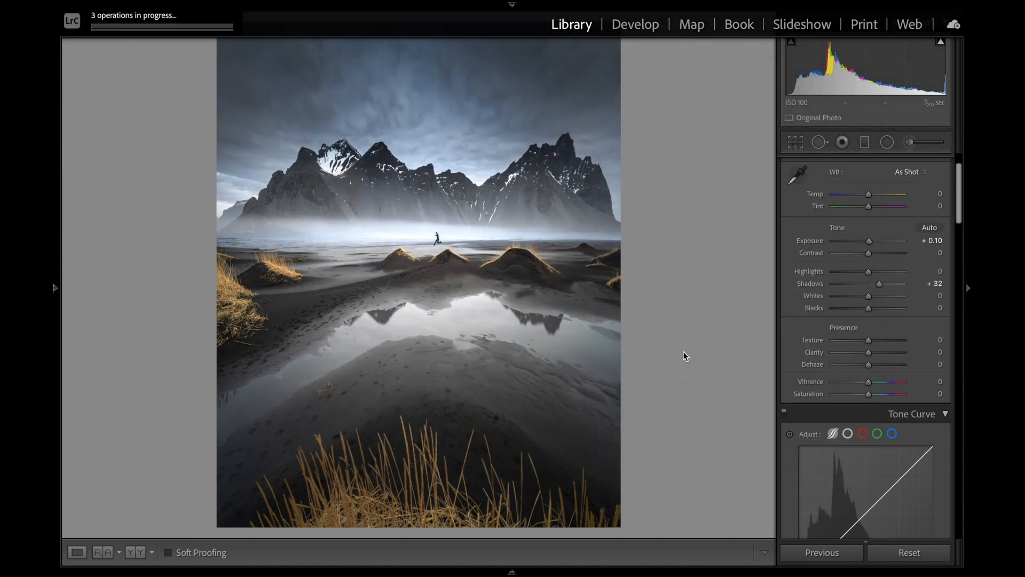